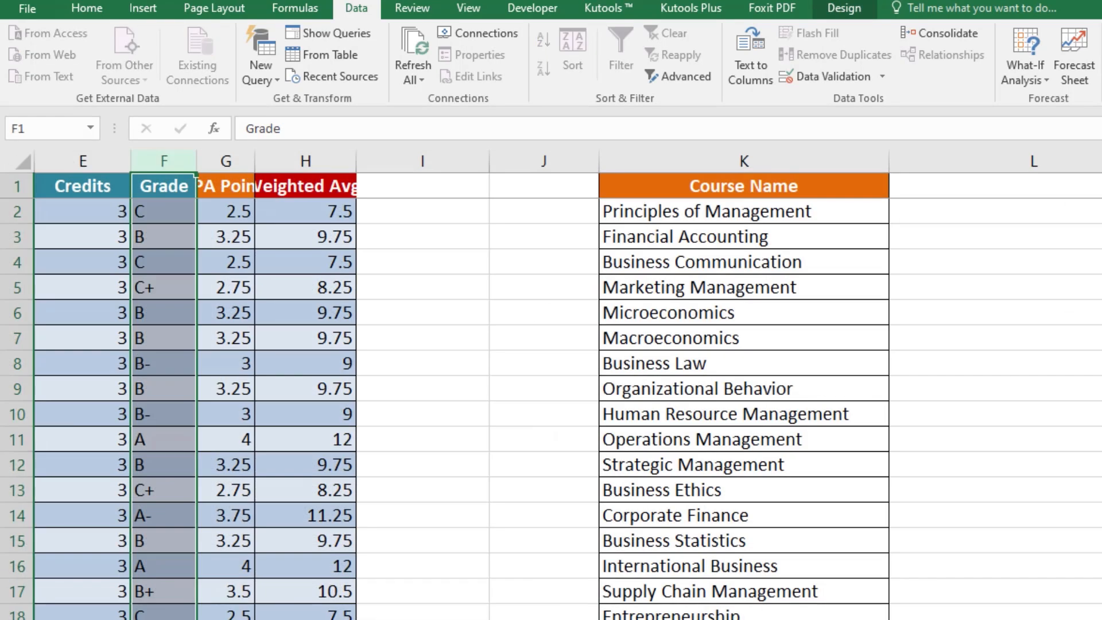
Step: Look over the completed grade records, fit the Student Name column to its contents, and view the semester-wise course list
scroll(551, 385, left, 4)
click(382, 523)
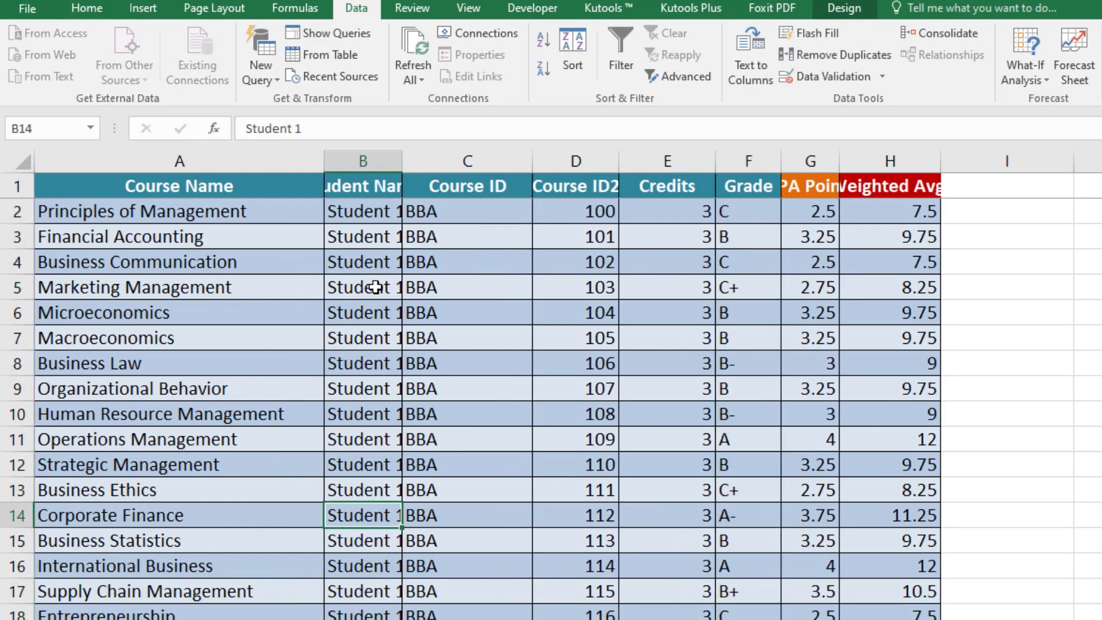
double_click(402, 165)
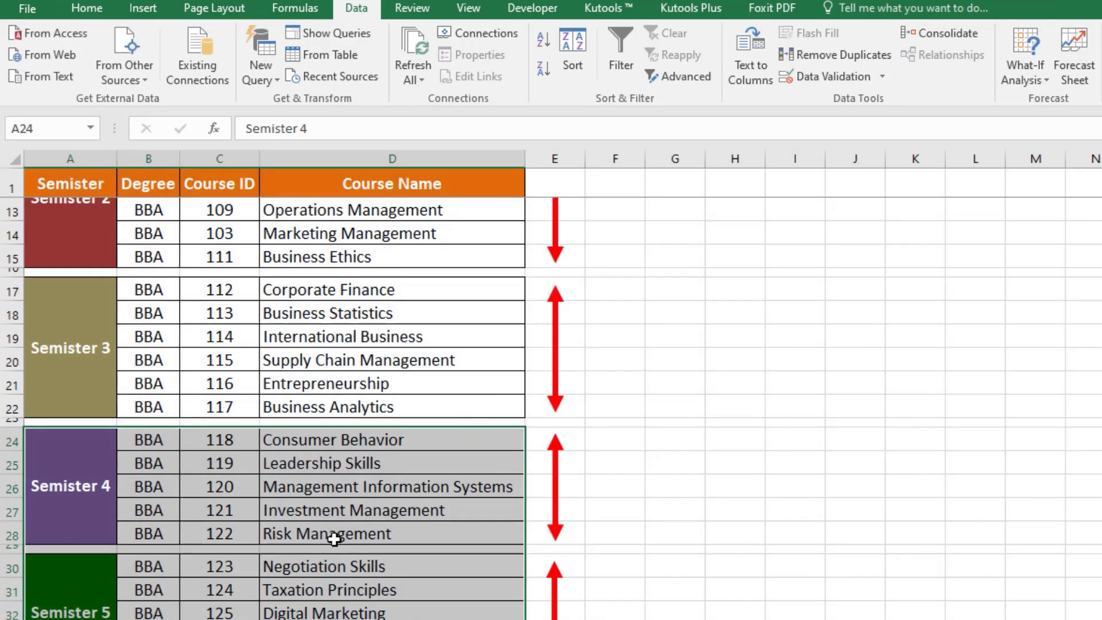
scroll(335, 463, up, 3)
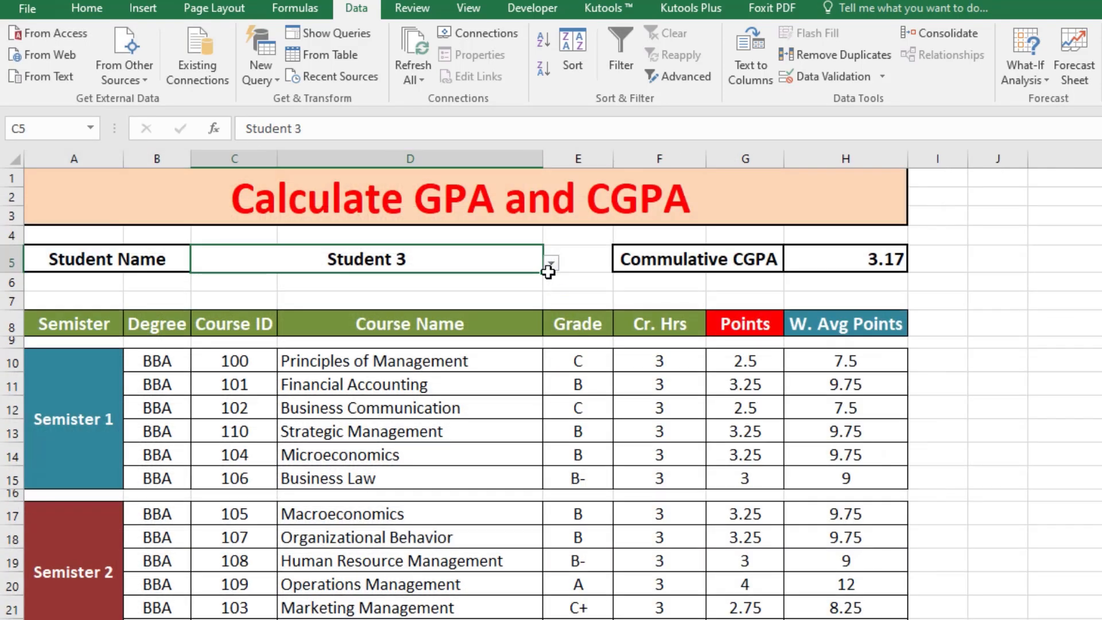
Step: Choose a different student for the Student Name cell C5 on the Calculate GPA and CGPA sheet
click(553, 270)
click(500, 257)
click(551, 262)
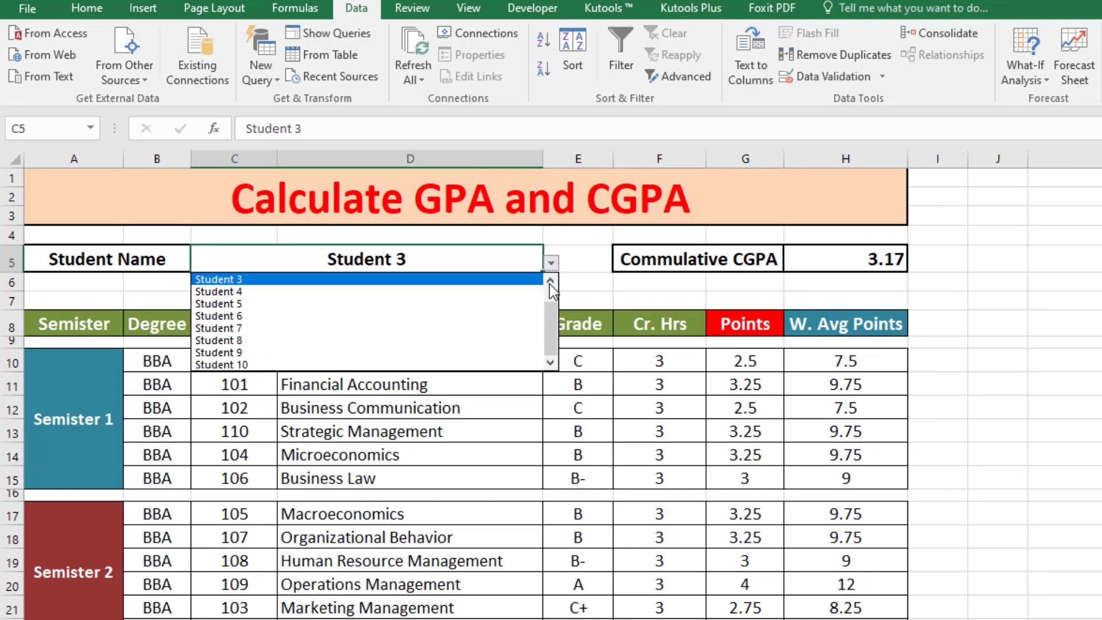
click(550, 283)
click(494, 281)
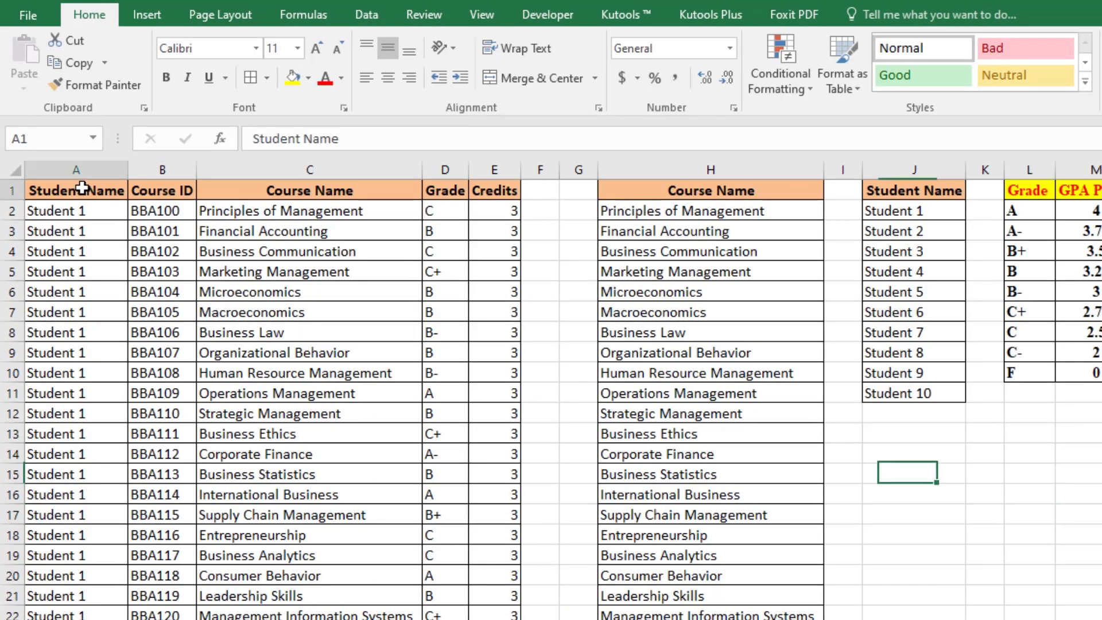
Step: Examine the student course records in columns A to E, from the Student Name to Credits headers through Student 10's rows
drag(81, 184, 480, 191)
scroll(515, 463, down, 7)
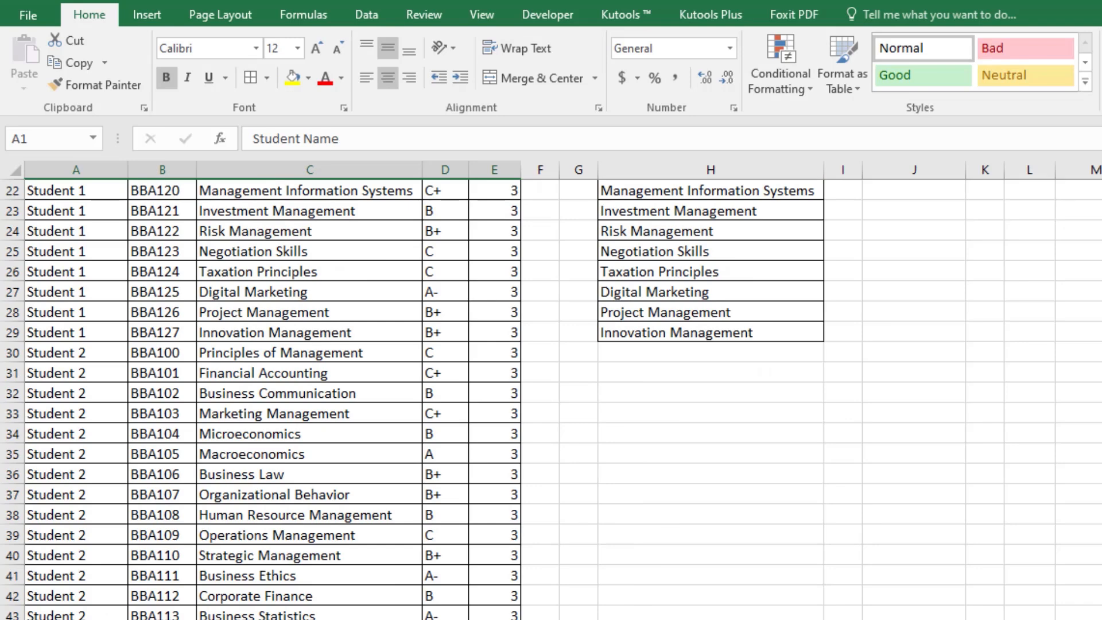
scroll(551, 398, down, 20)
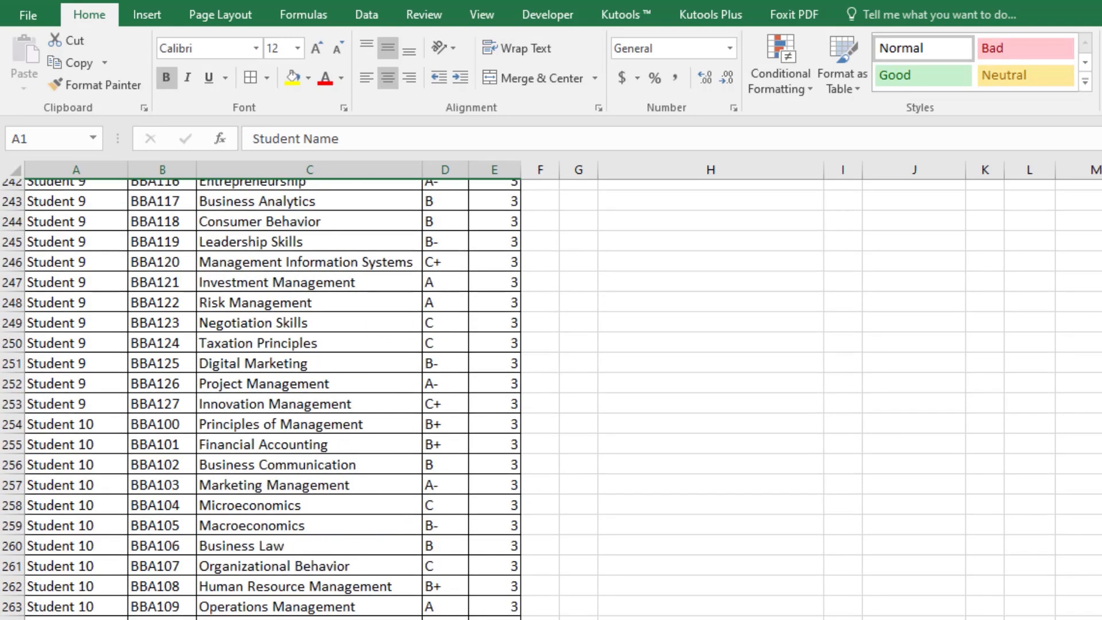
scroll(552, 398, up, 20)
Step: Format the Course Name header in H1 with a dark orange fill and white font, and select the courses below it
click(623, 190)
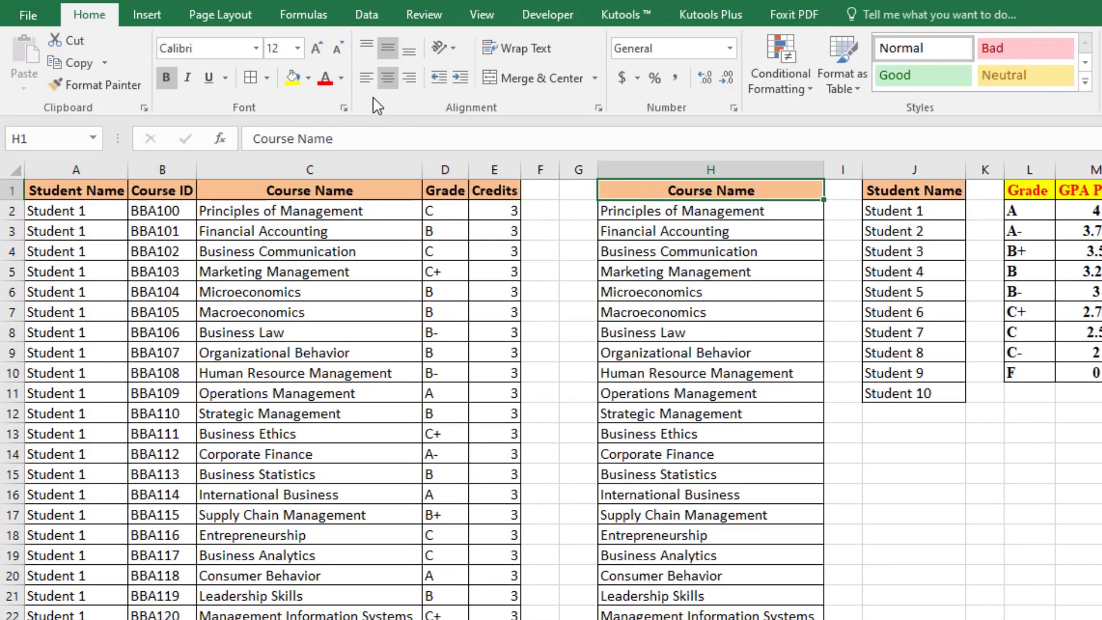
click(308, 78)
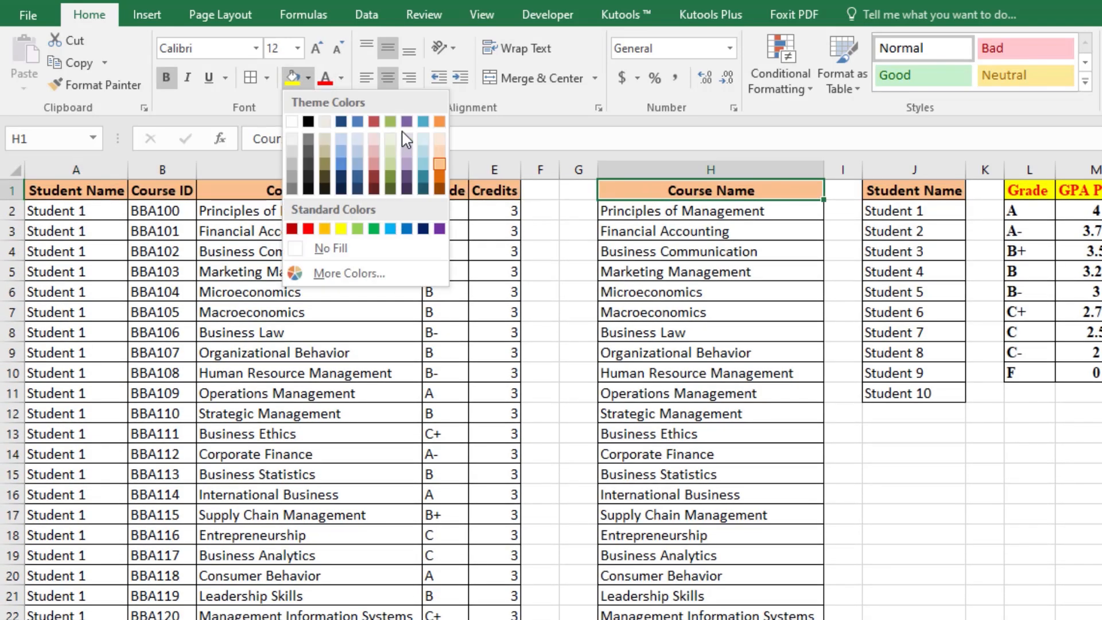
click(441, 176)
click(341, 78)
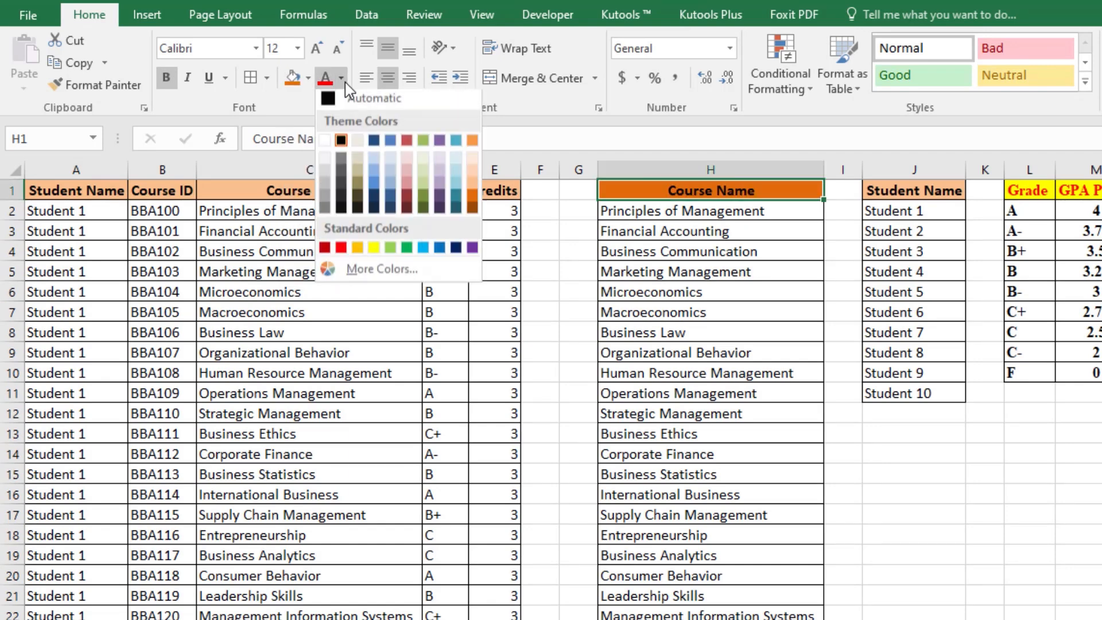
click(329, 144)
click(670, 337)
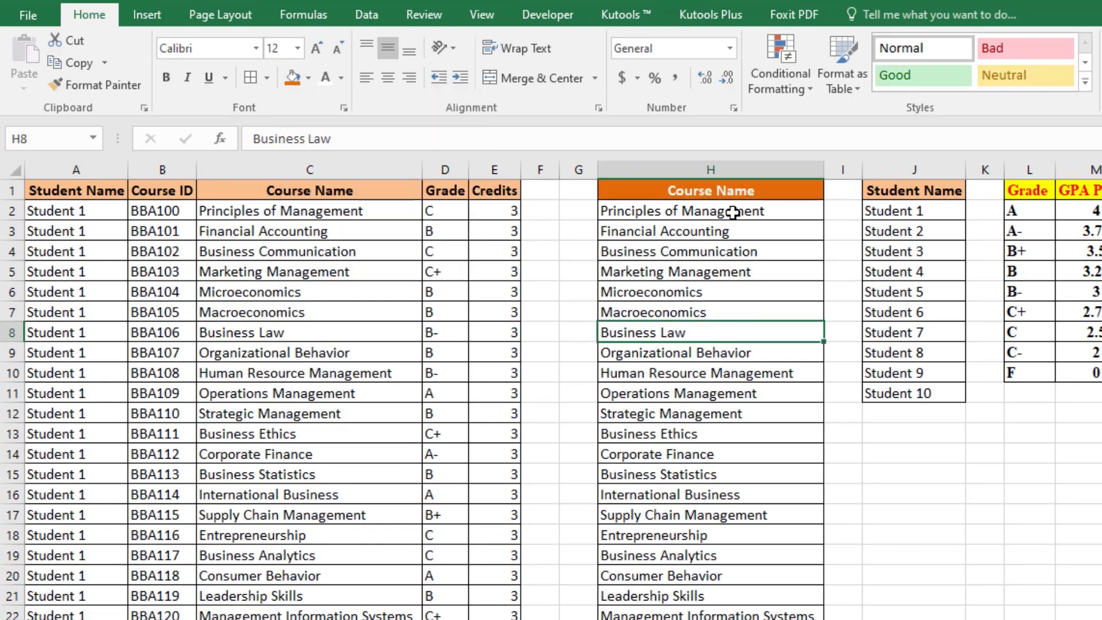
drag(733, 212, 733, 618)
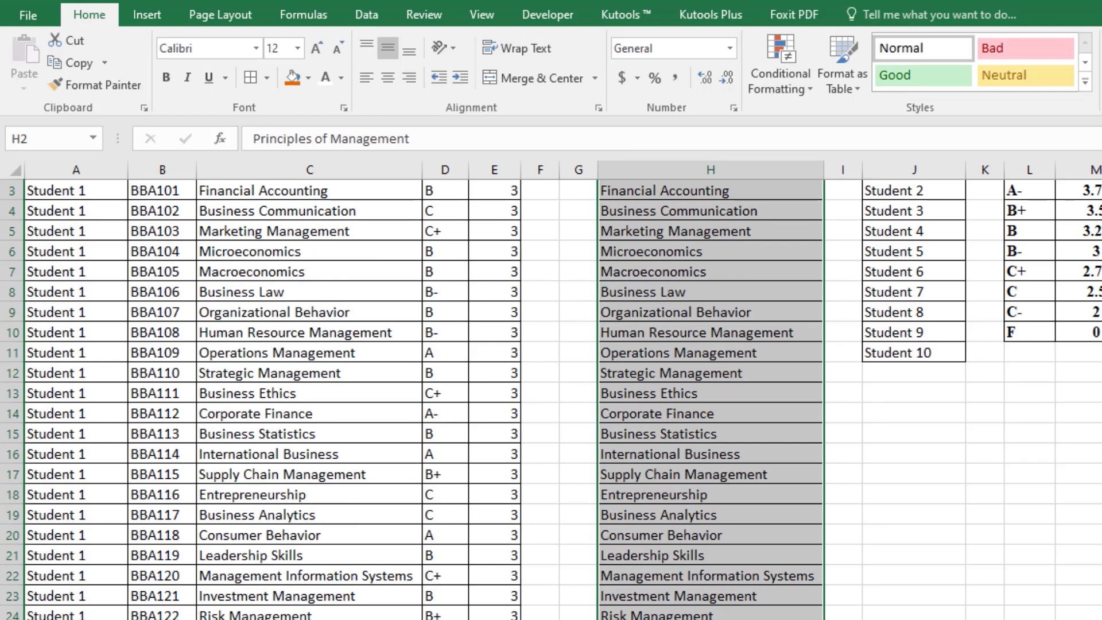
scroll(928, 425, up, 1)
Step: Format the Student Name header in J1 with a dark teal fill and white font
click(911, 192)
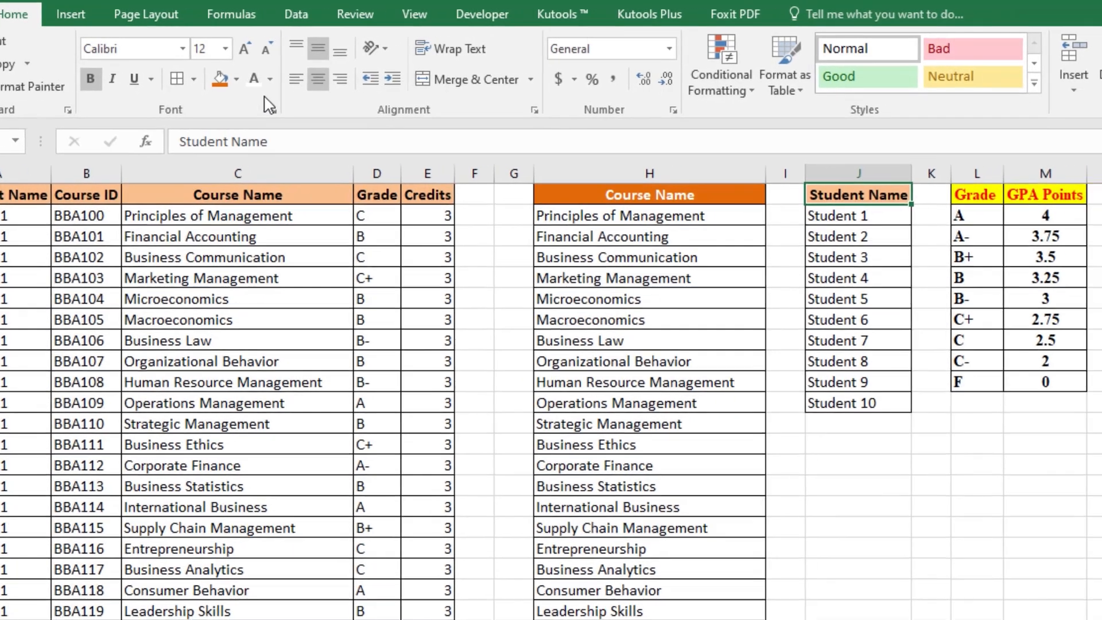
click(309, 78)
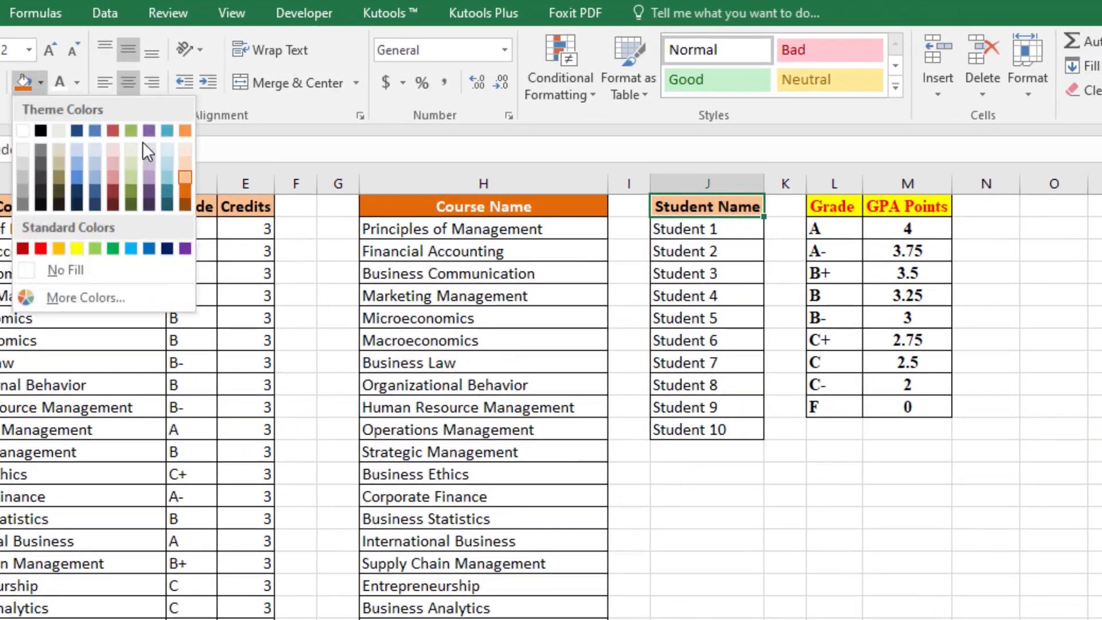
click(165, 192)
click(731, 442)
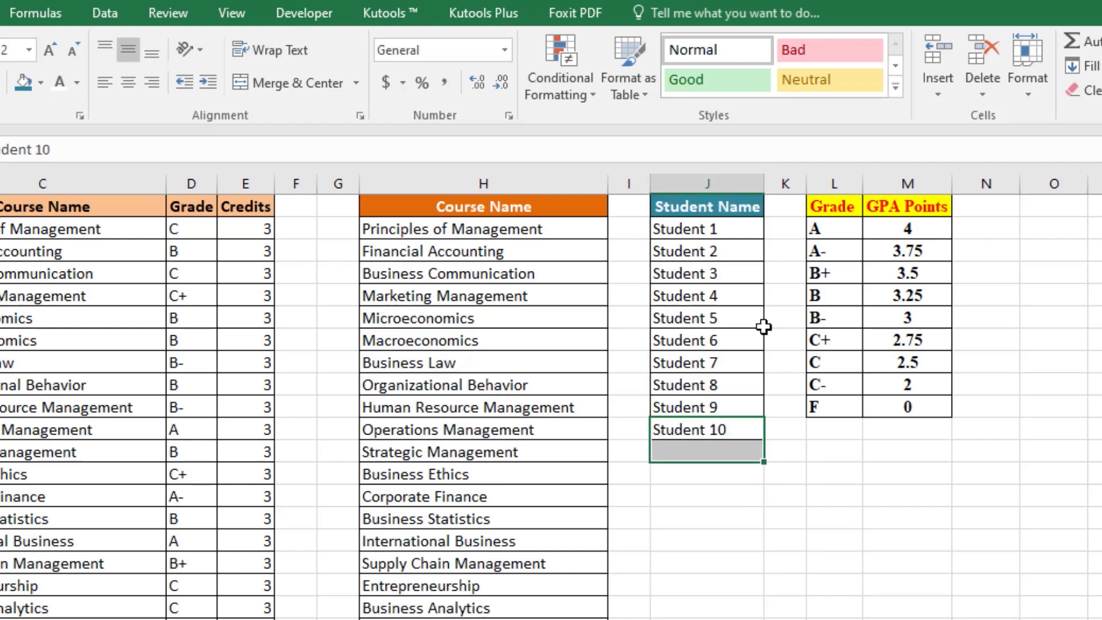
click(783, 516)
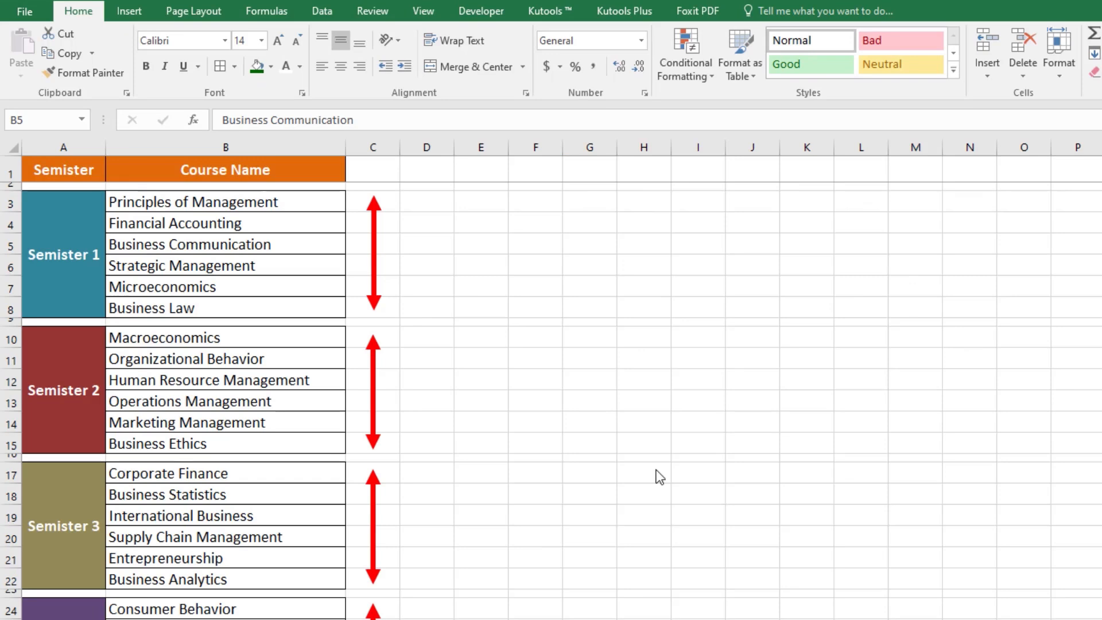
Step: Examine how the courses are divided among the five semesters in the Semister and Course Name table
scroll(660, 476, down, 1)
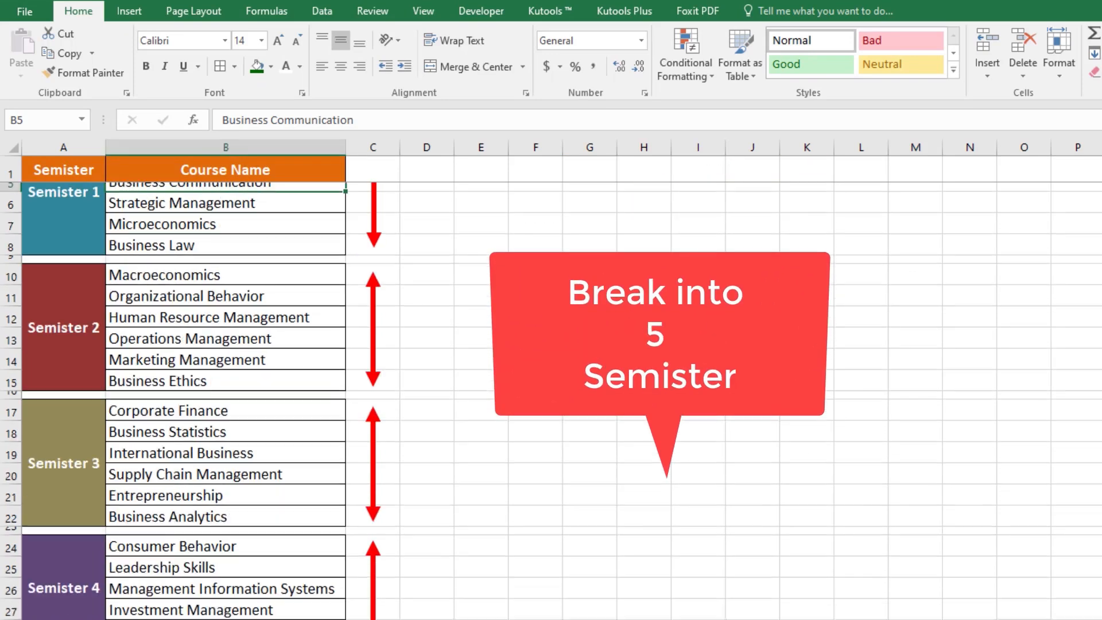
scroll(551, 397, down, 4)
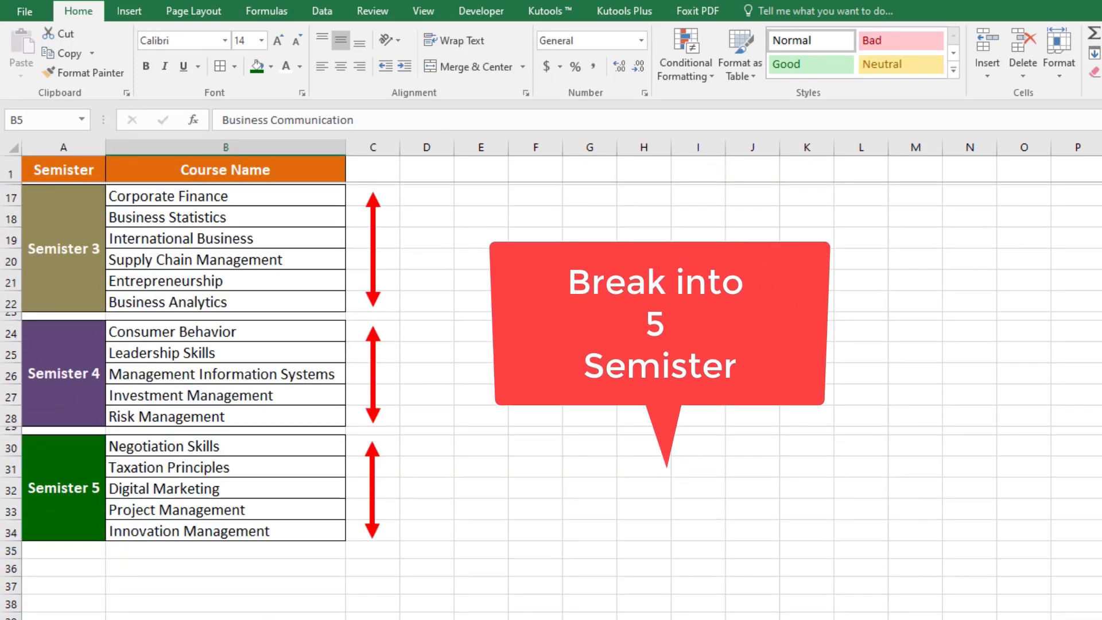
scroll(551, 396, up, 5)
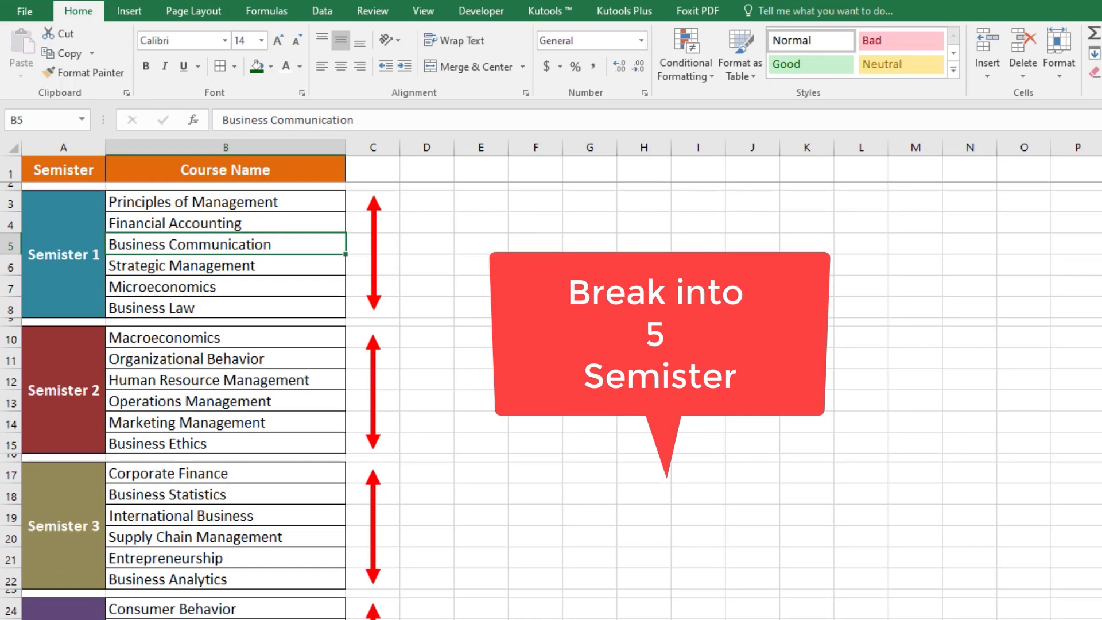
scroll(551, 396, down, 6)
scroll(551, 397, up, 6)
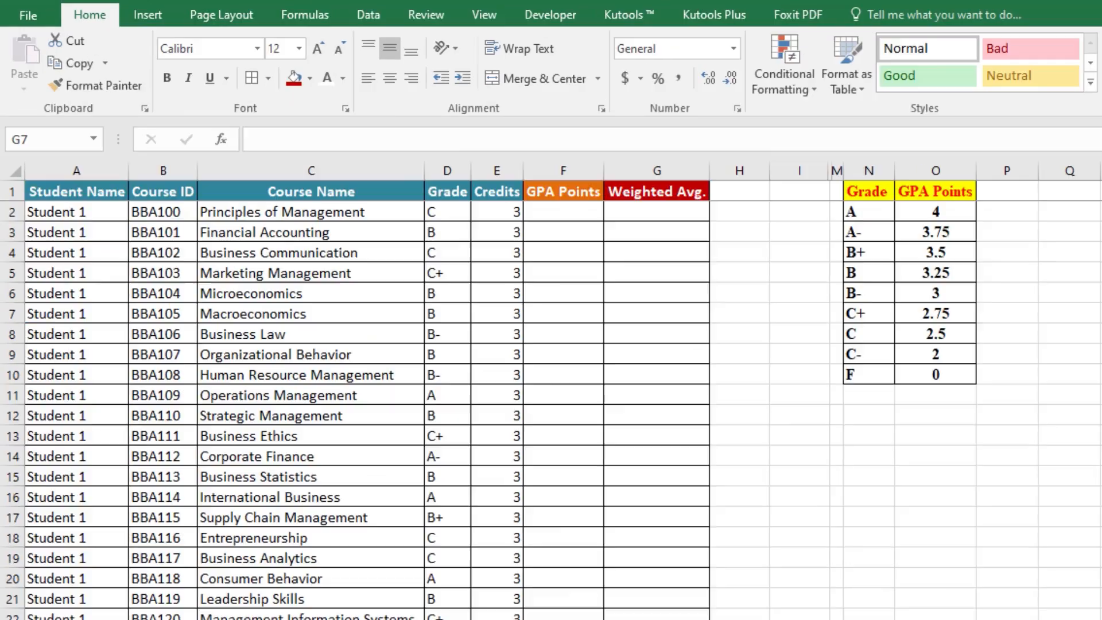
Step: Start a VLOOKUP formula in F2 under GPA Points with the grade in D2 as the lookup value
click(545, 214)
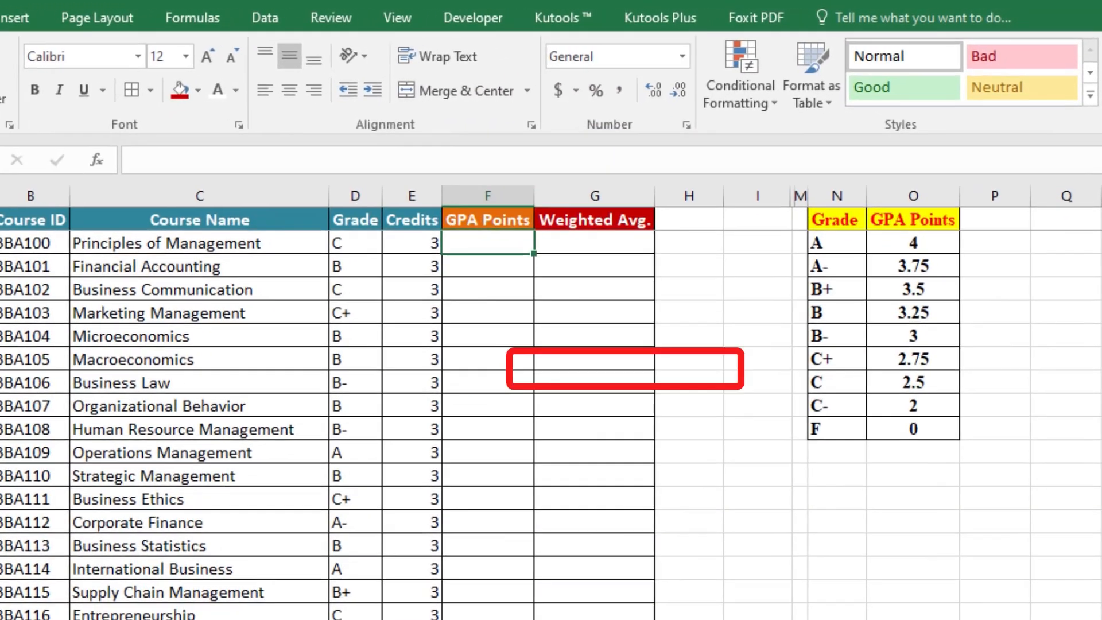
text(=Vlook)
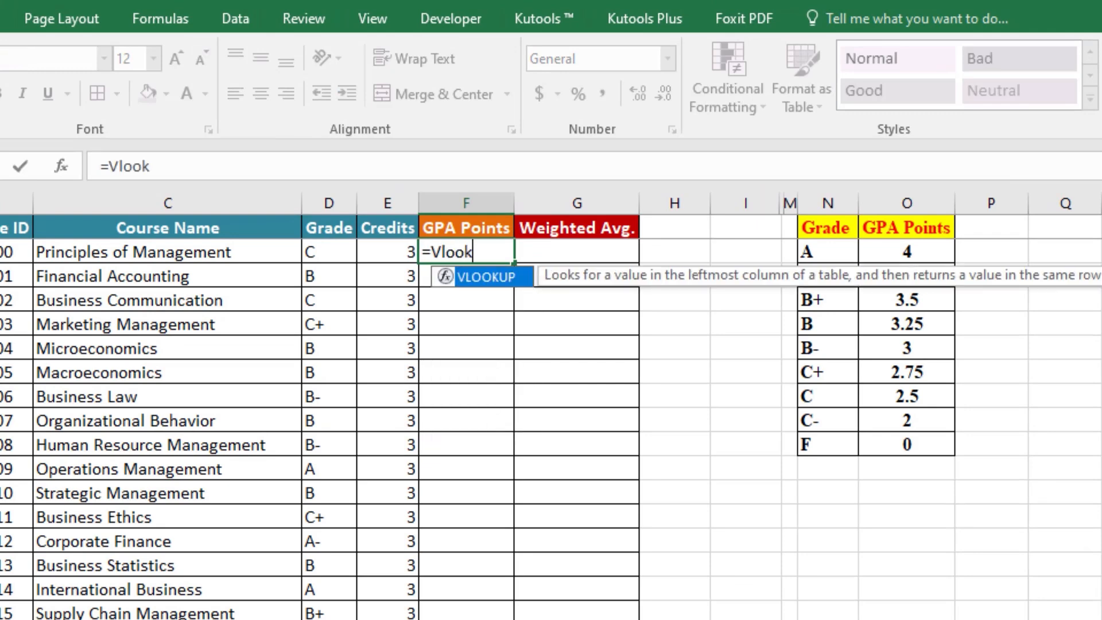
text(up()
key(Left)
key(Left)
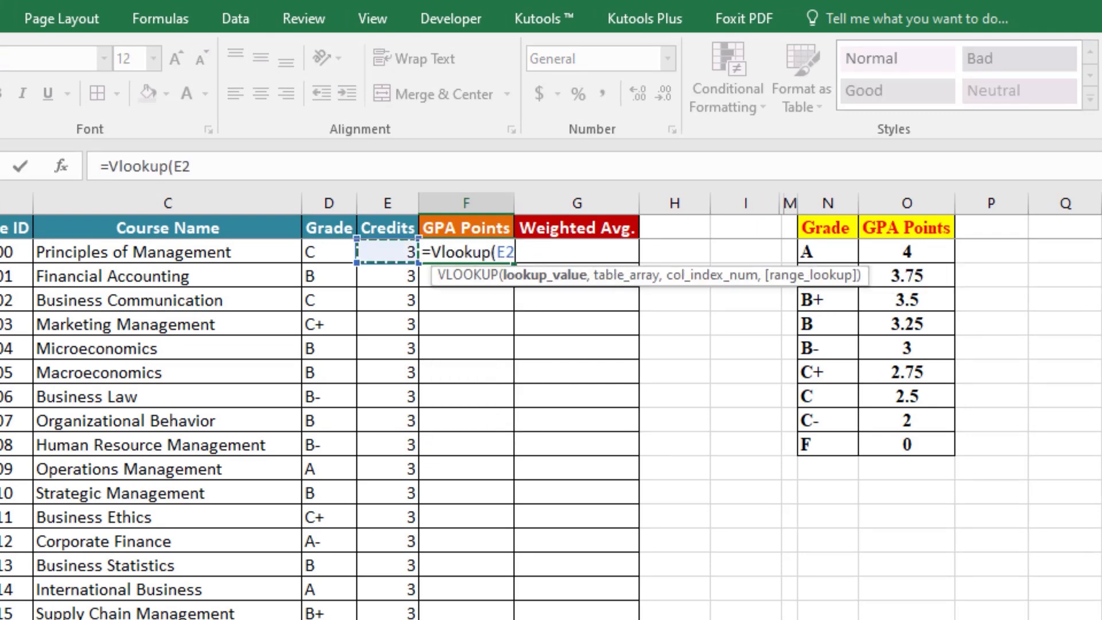
text(,)
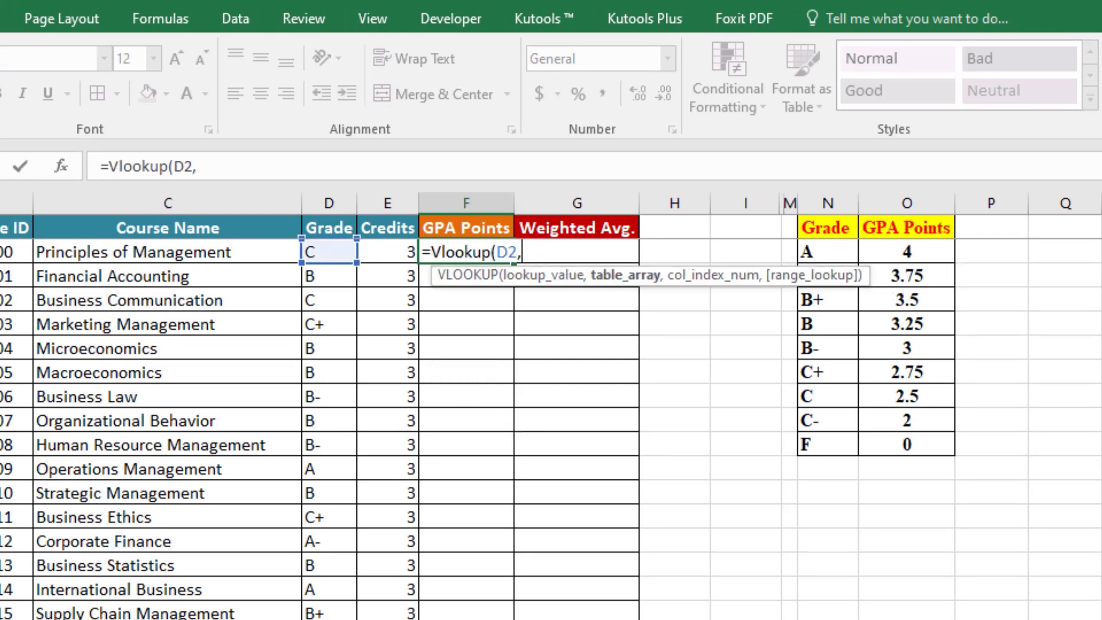
Step: Set the VLOOKUP's table array to the grade and GPA points table as the absolute range $N$2:$O$10
key(Right)
key(Right)
key(Right)
key(Right)
key(Right)
drag(828, 252, 941, 448)
key(F4)
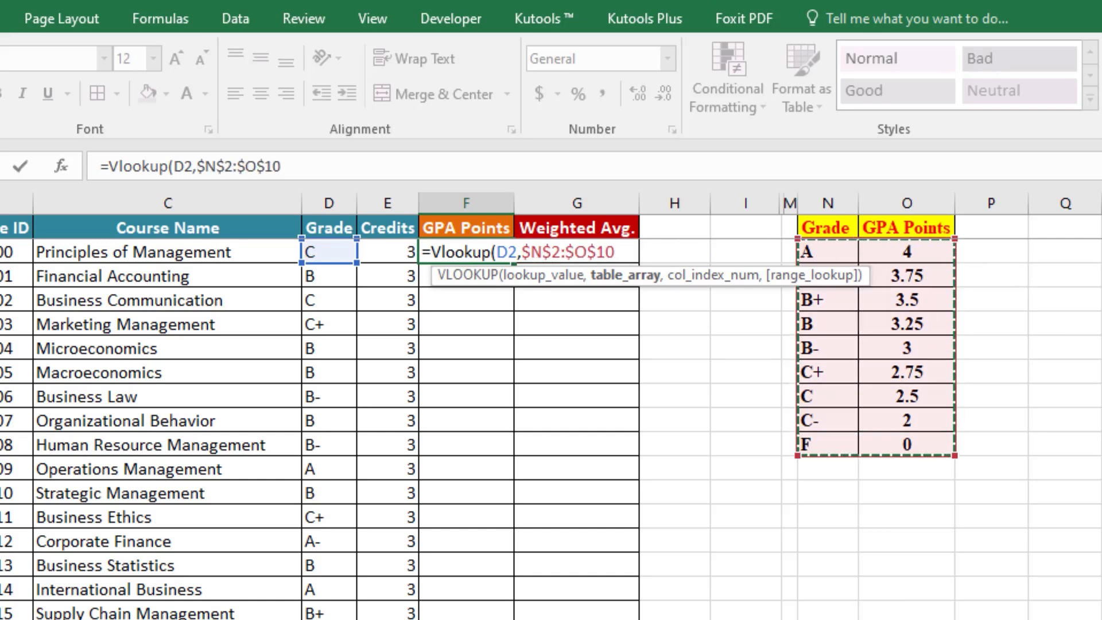
Step: Finish the VLOOKUP with column index 2 and exact match 0, and fill it down the GPA Points column
text(,2,0)
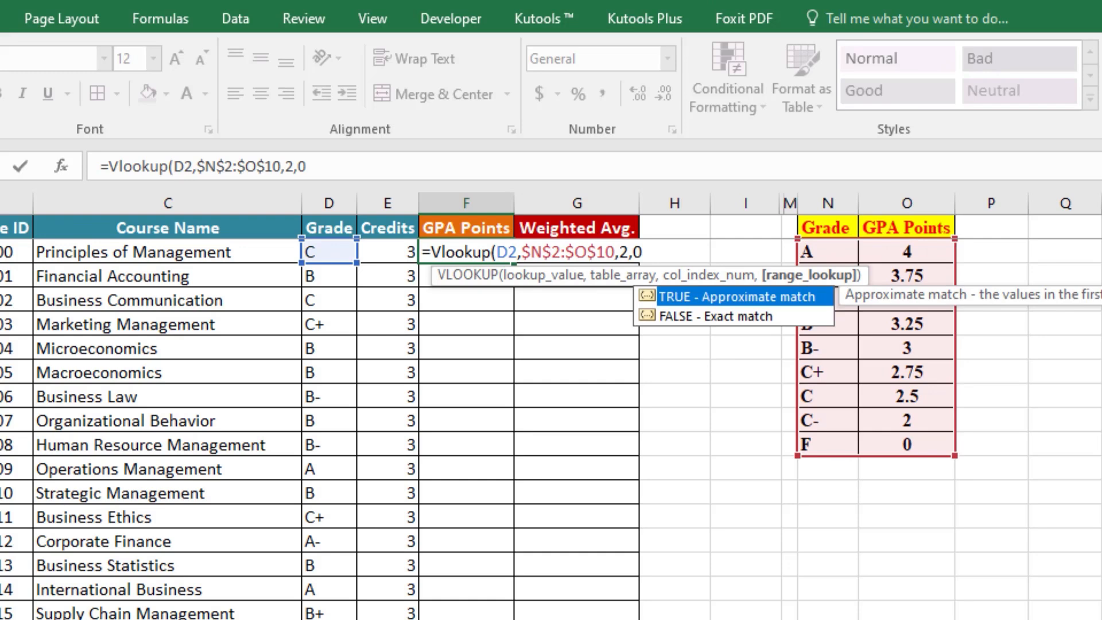
text())
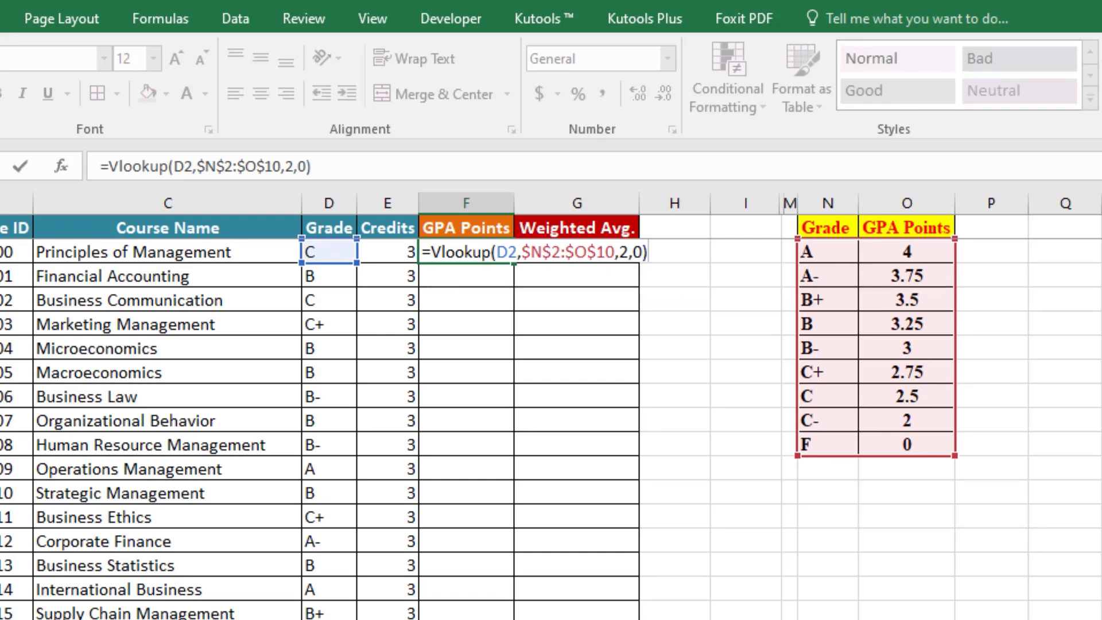
key(Return)
click(466, 249)
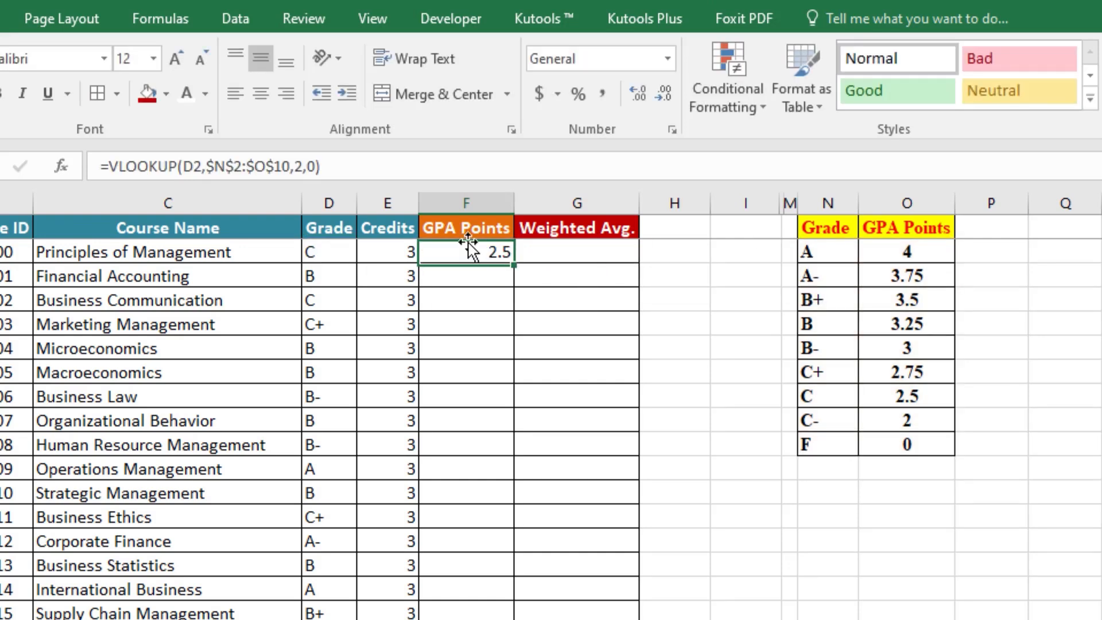
double_click(517, 262)
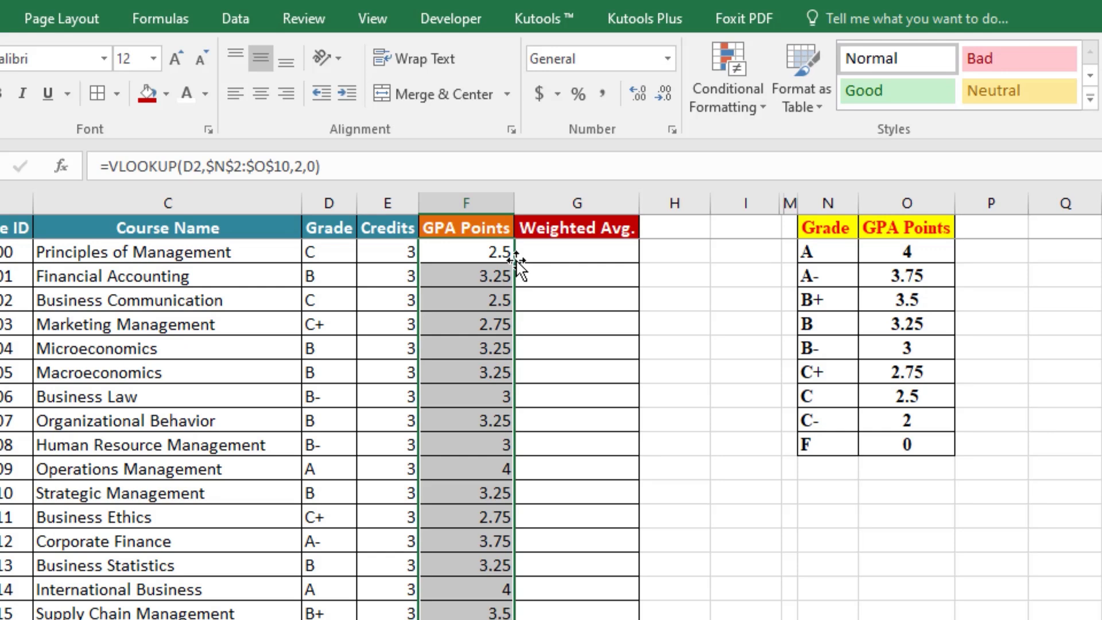
Step: Enter the formula =E2*F2 in G2 under Weighted Avg. to multiply credits by GPA points
click(557, 254)
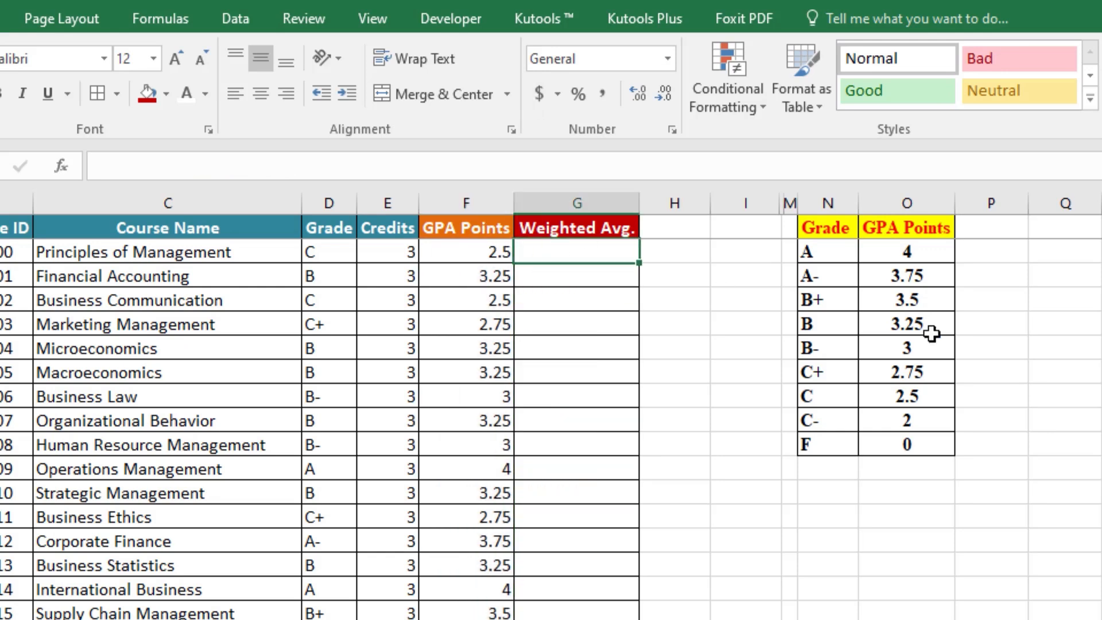
text(=)
key(Left)
key(Left)
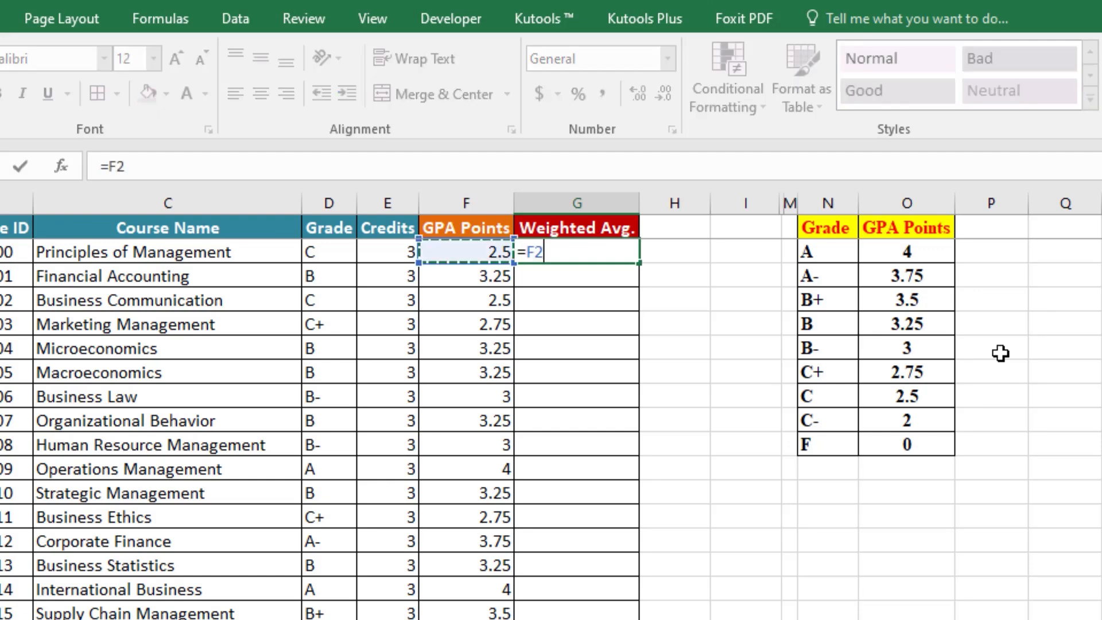
text(*)
key(Left)
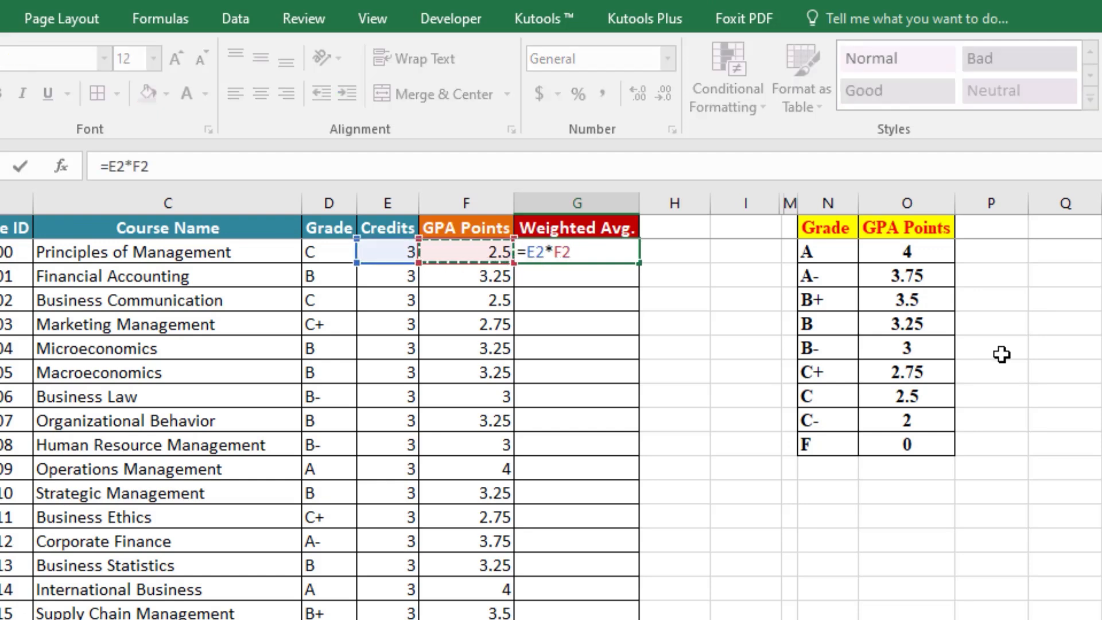
key(Return)
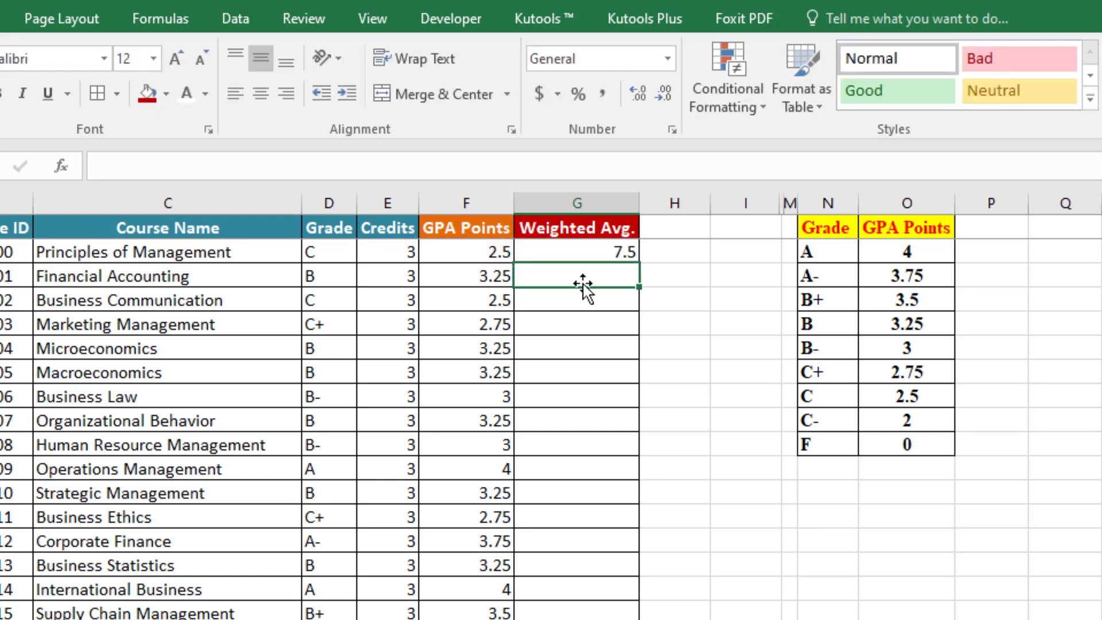
Step: Fill the G2 formula down the Weighted Avg. column and check the rows further down
click(626, 253)
double_click(639, 264)
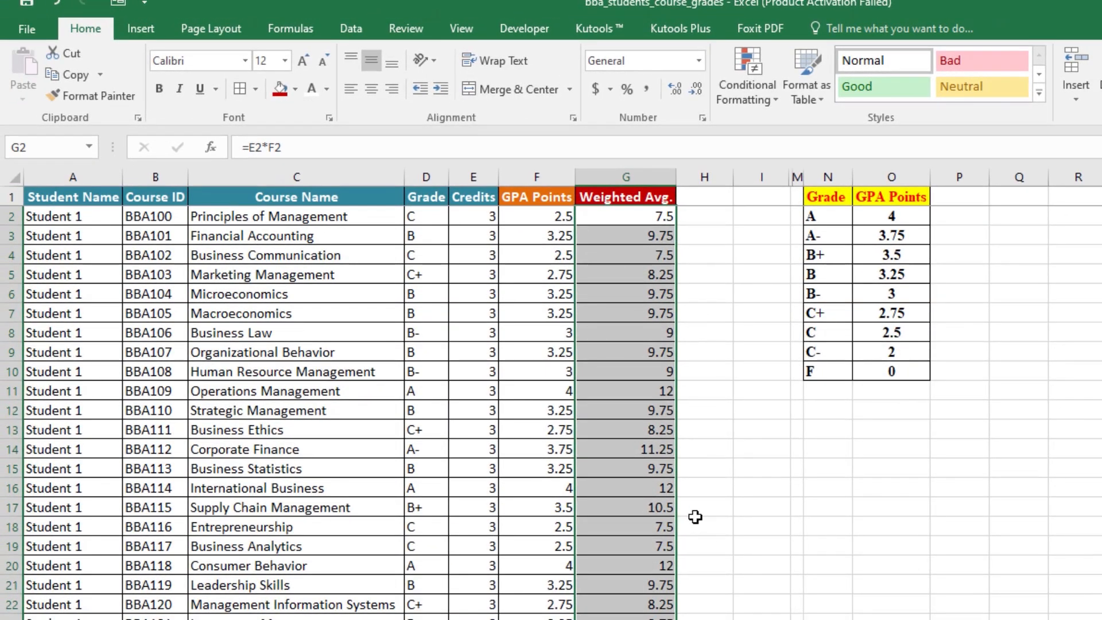
scroll(695, 517, down, 4)
scroll(551, 413, down, 20)
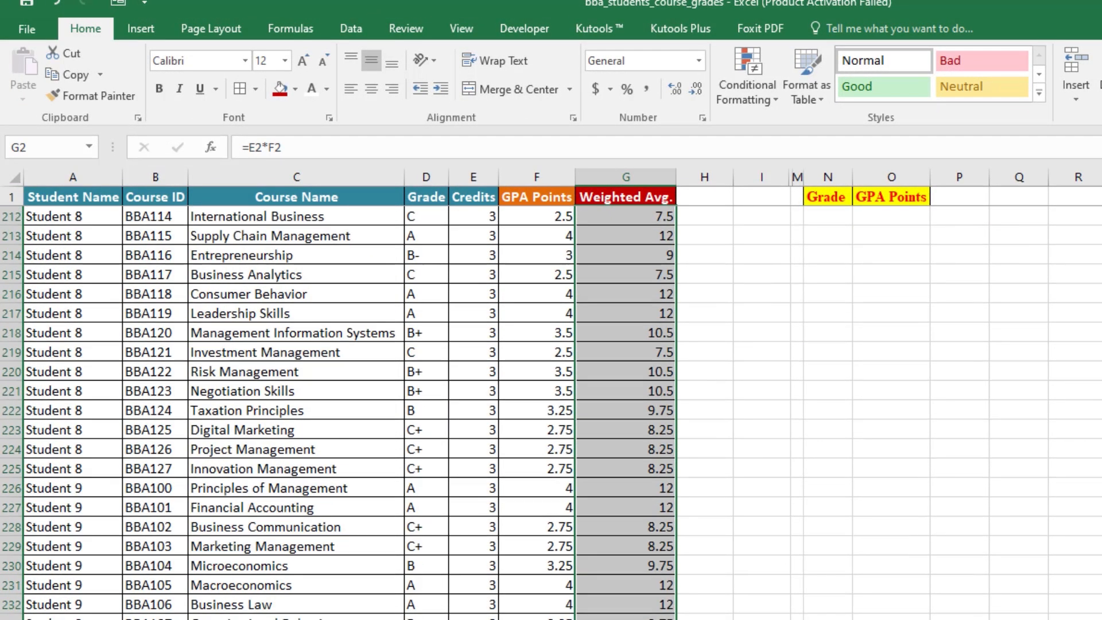
Step: Switch to the CGPA DashBoard sheet and select the blank Student Name entry cell C5
scroll(552, 412, up, 20)
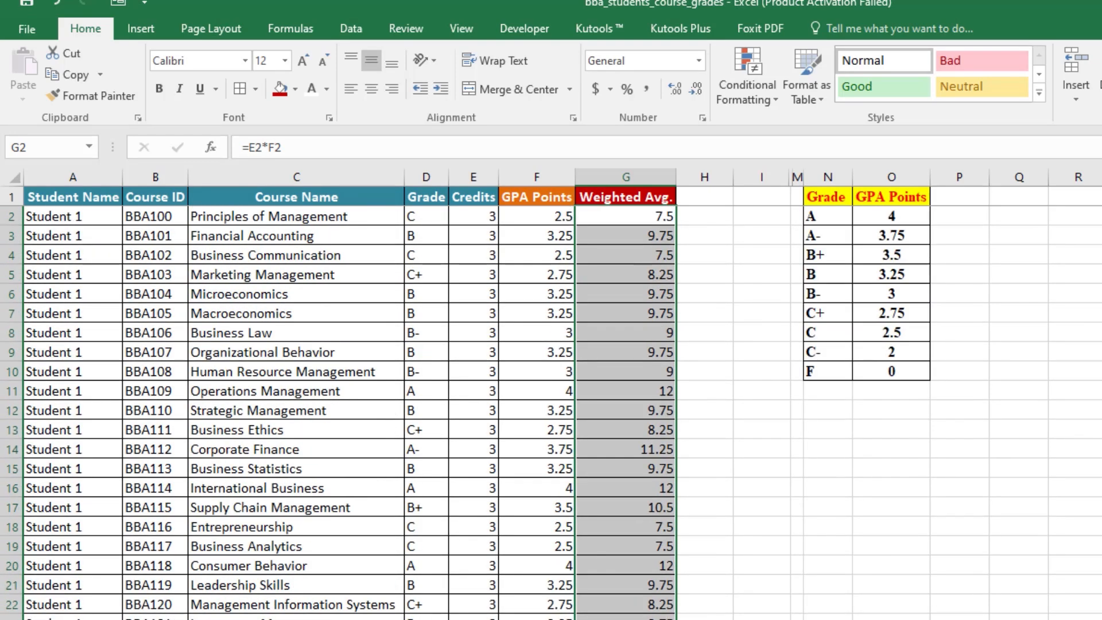
click(474, 255)
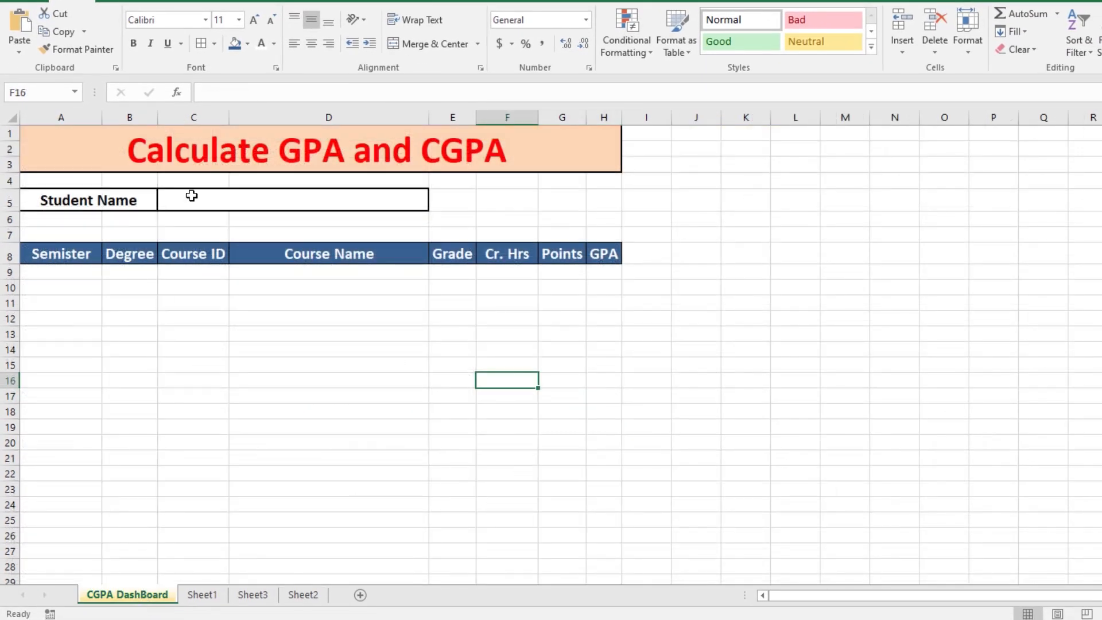
click(192, 196)
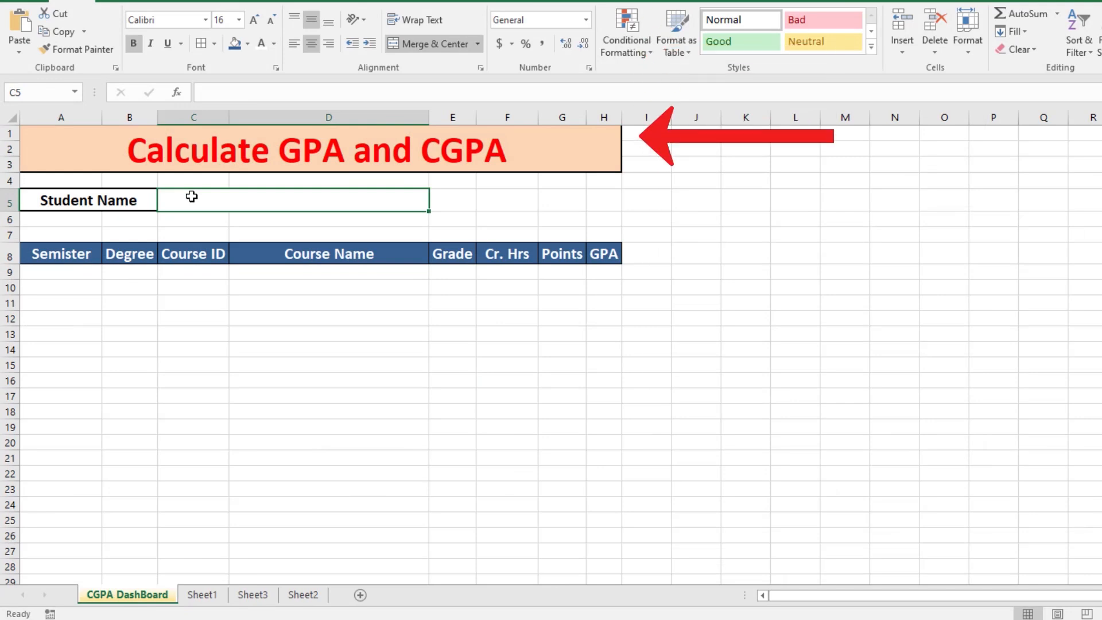
click(92, 205)
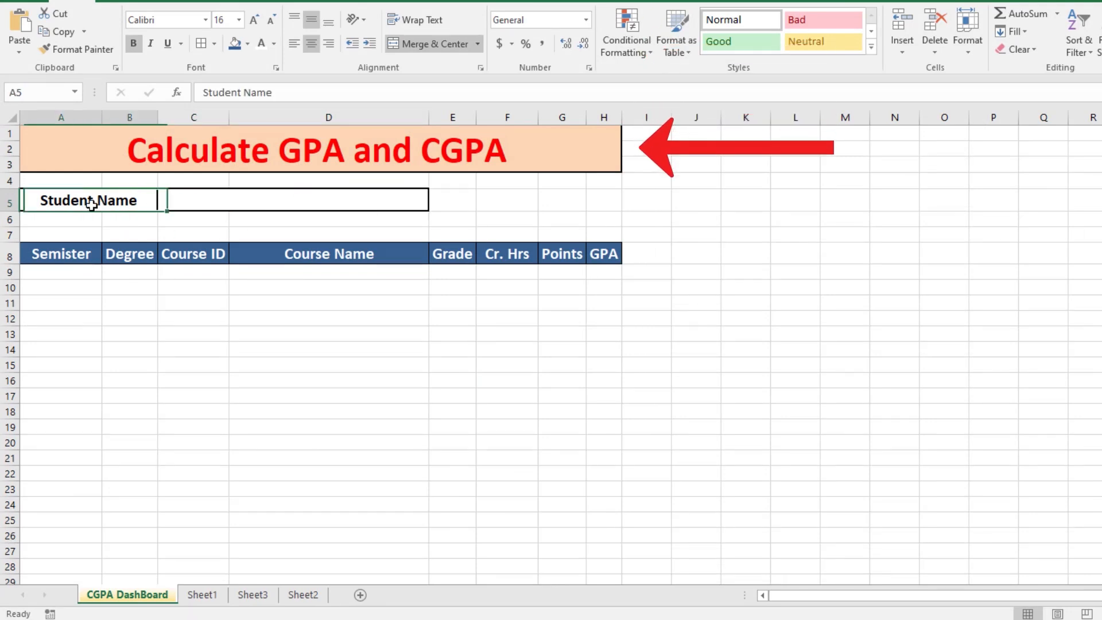
click(220, 194)
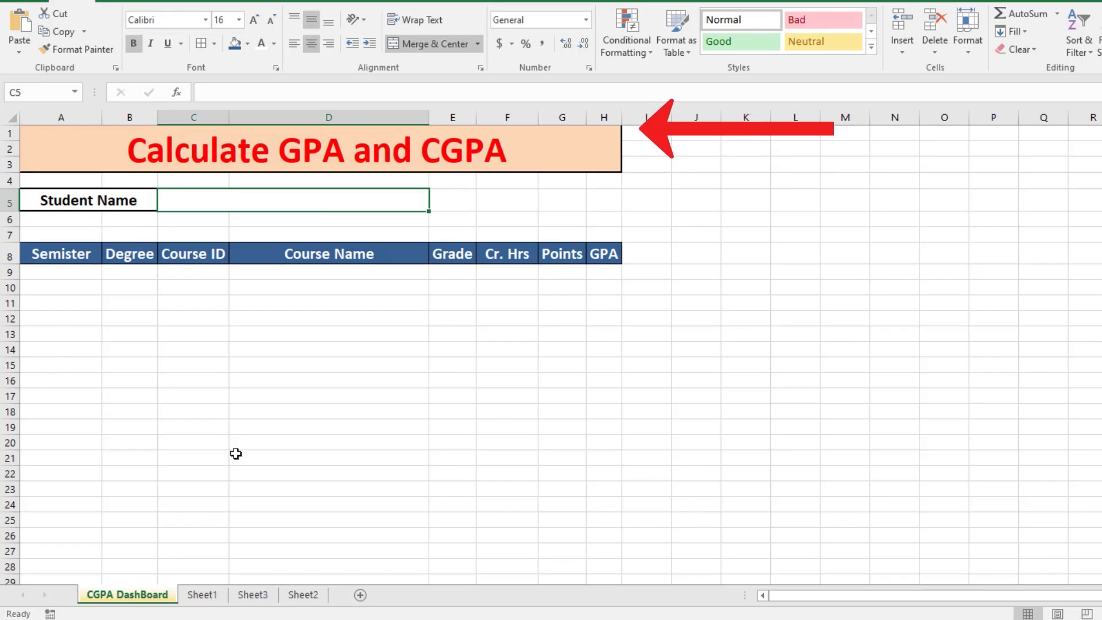
Step: Unhide columns J to M on Sheet1, which hold the course name and student name lists
click(212, 595)
drag(646, 117, 713, 117)
right_click(713, 117)
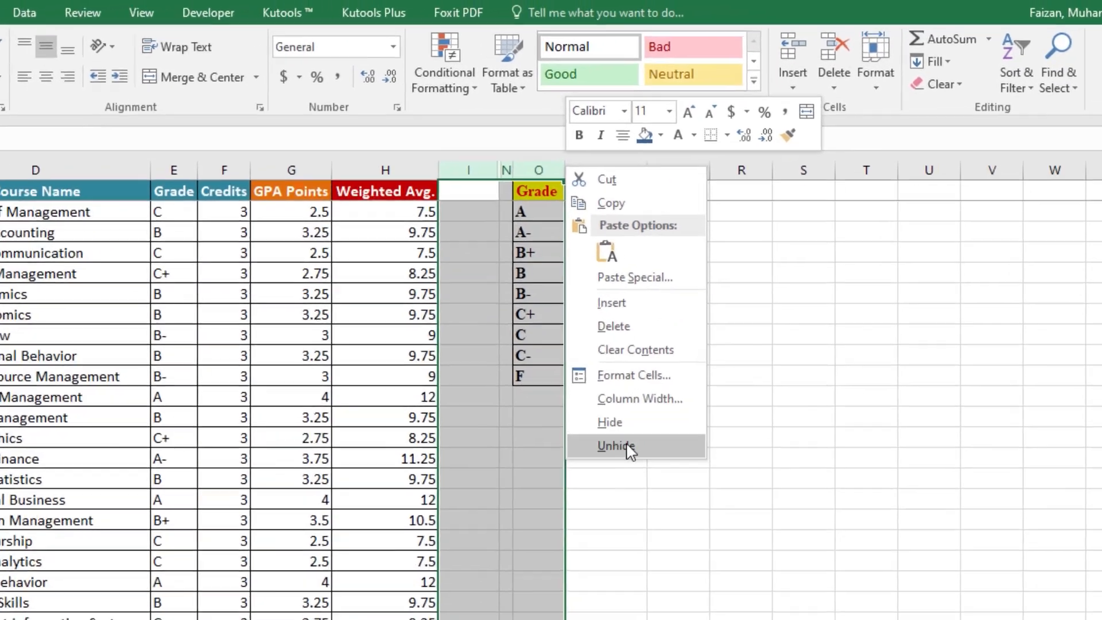
click(629, 451)
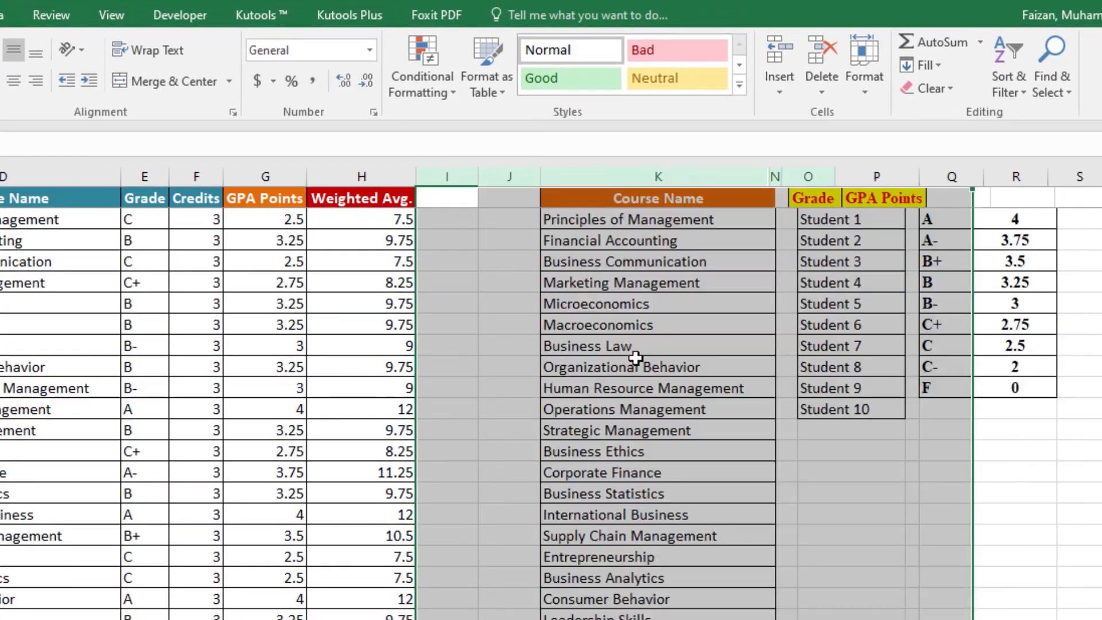
click(635, 290)
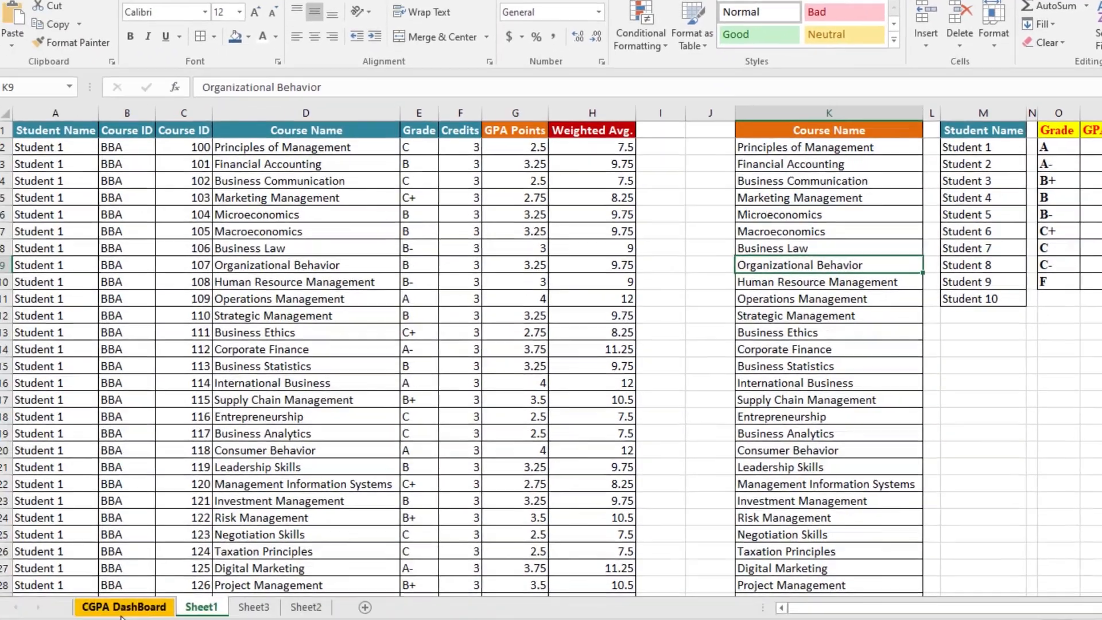
Step: Open Data Validation for the Student Name cell C5 on the CGPA DashBoard and allow List values
click(128, 603)
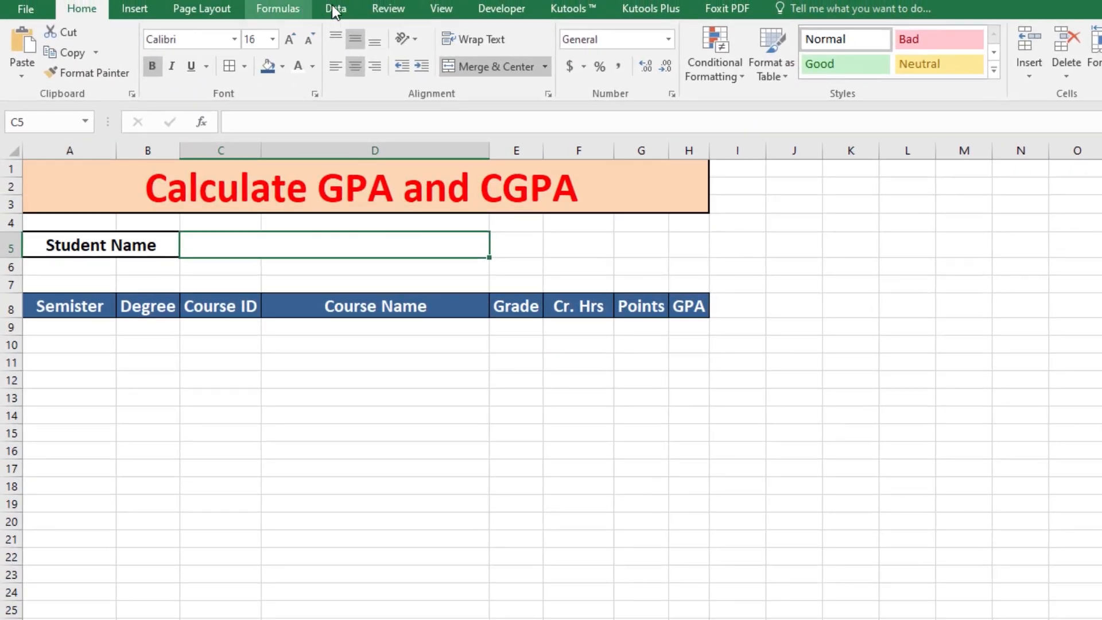
click(335, 10)
click(785, 73)
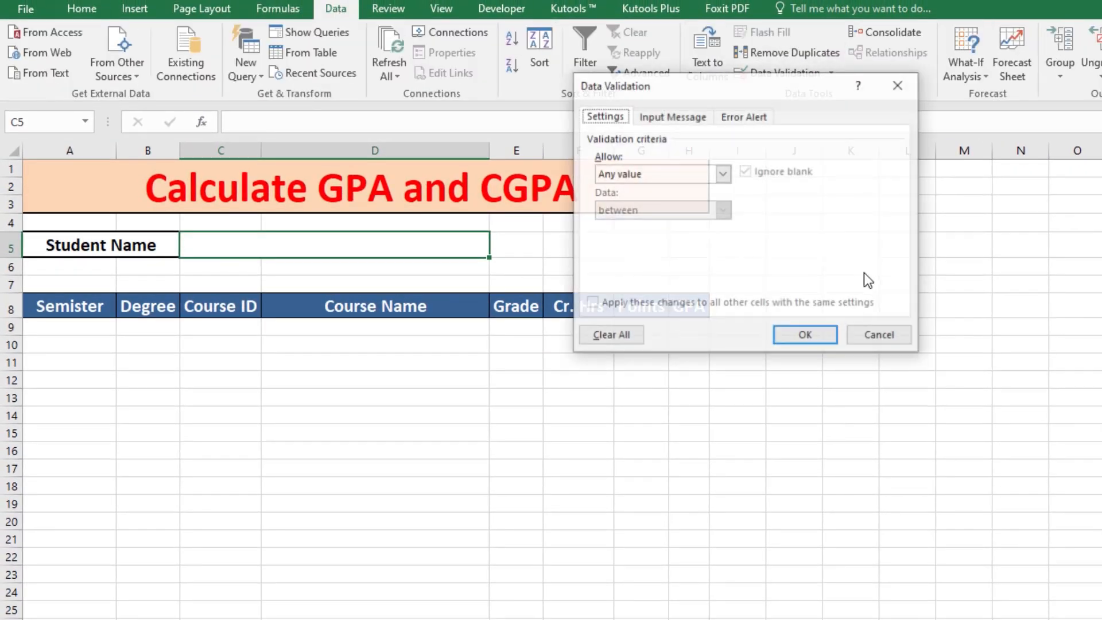
click(722, 173)
click(637, 225)
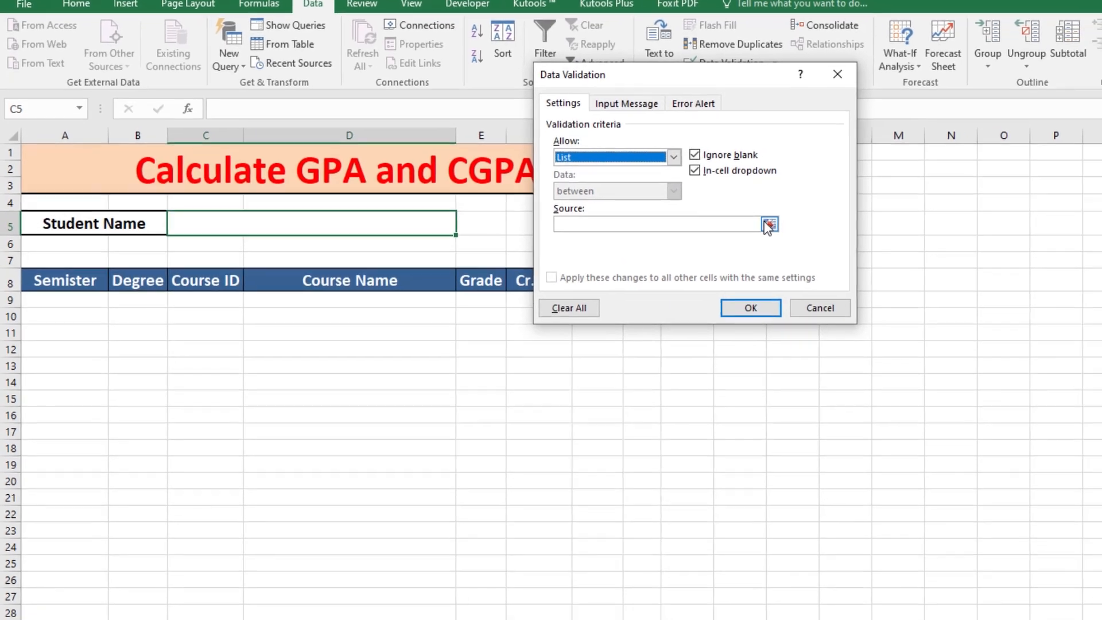
Step: Set the validation list's source to the student names in =Sheet1!$M$2:$M$11 and apply it
click(825, 246)
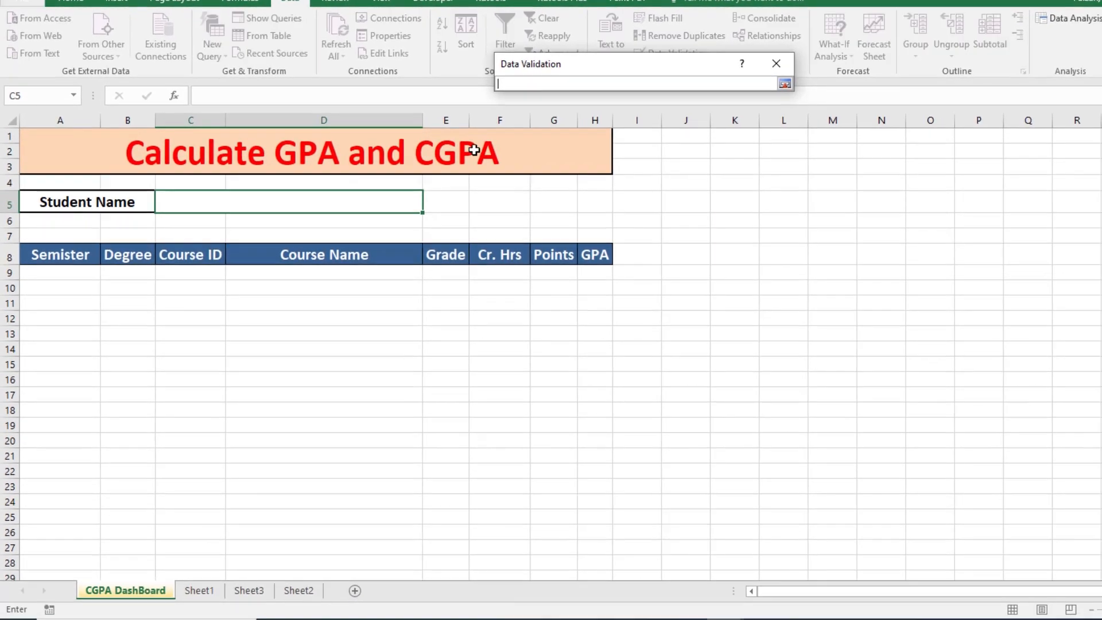
drag(540, 67, 522, 196)
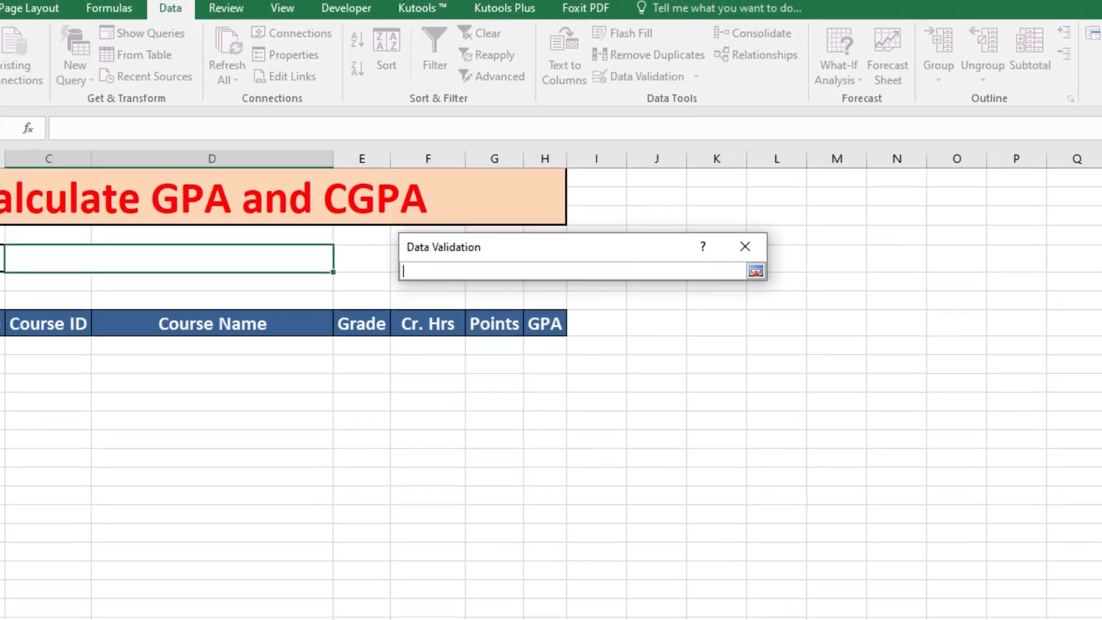
click(199, 591)
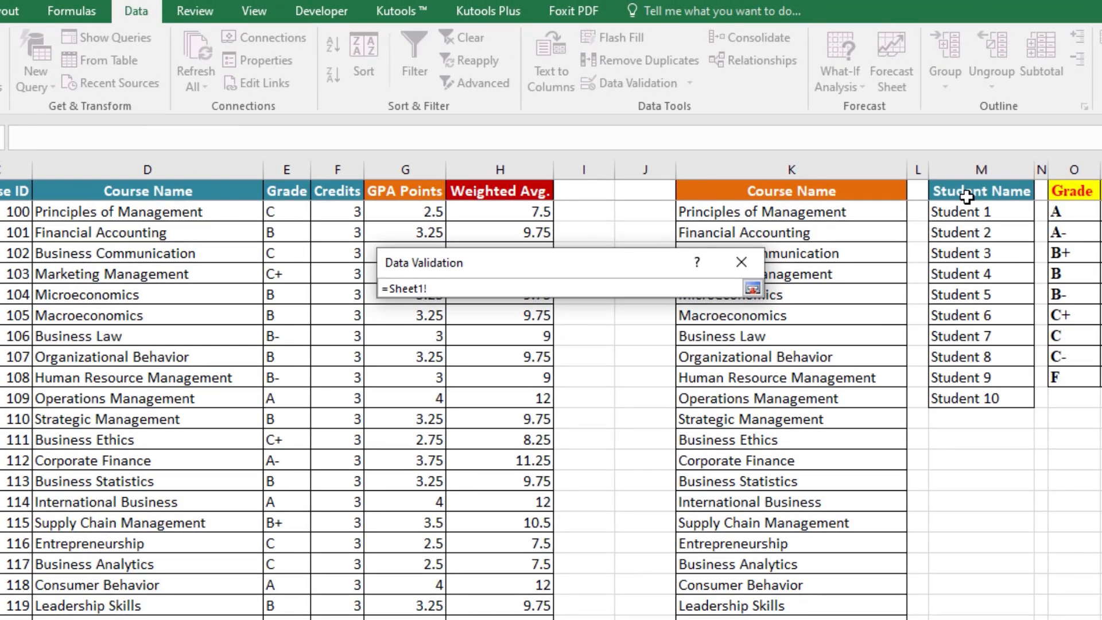
drag(965, 212, 954, 402)
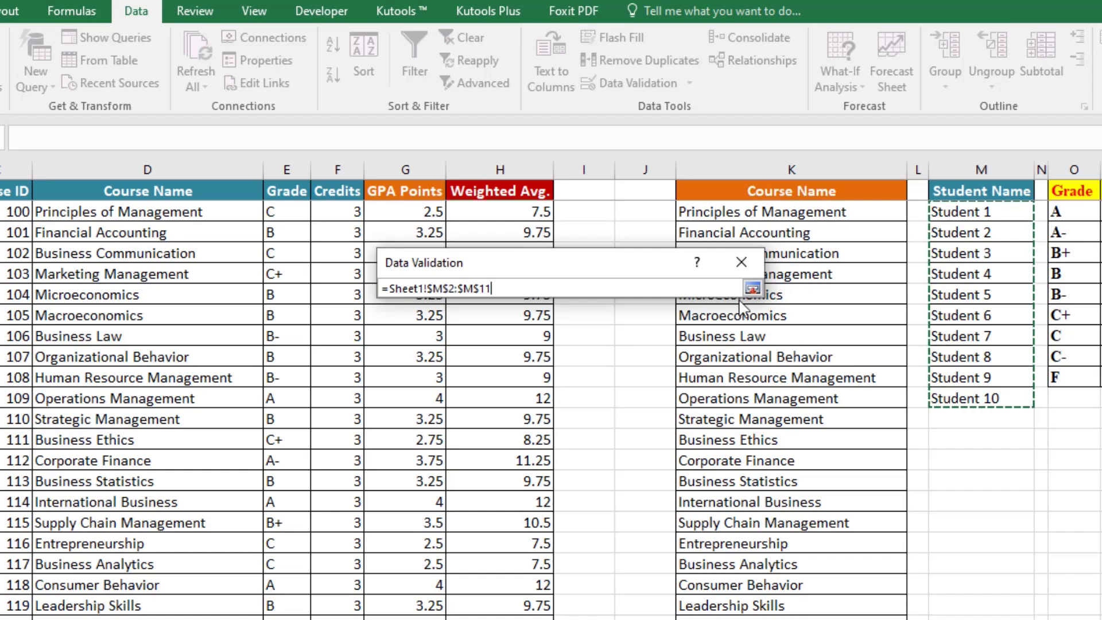
click(752, 288)
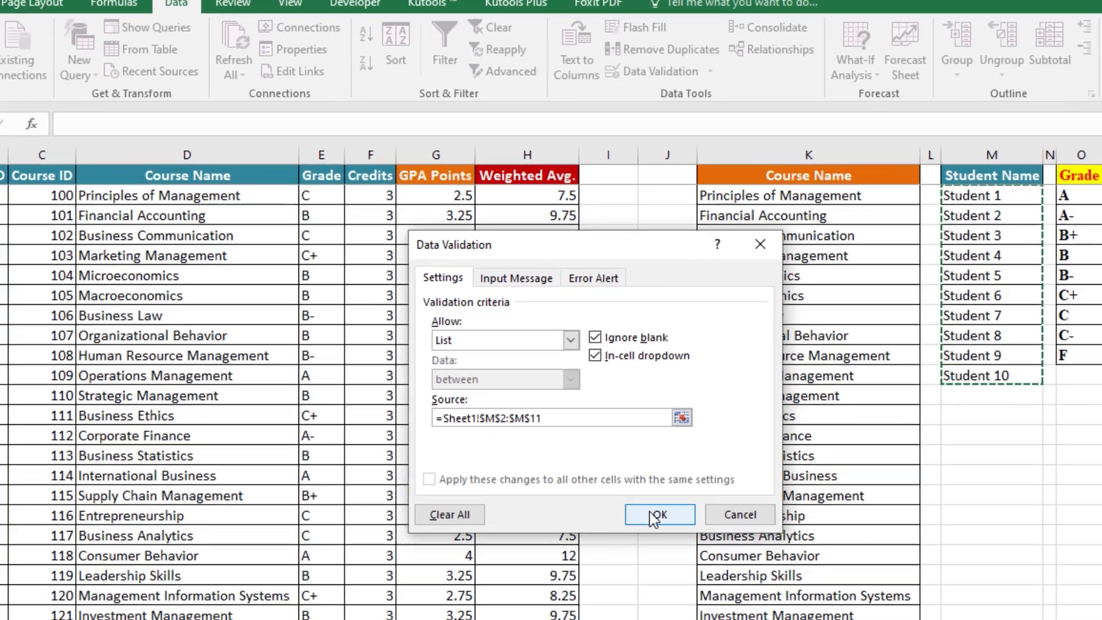
click(634, 542)
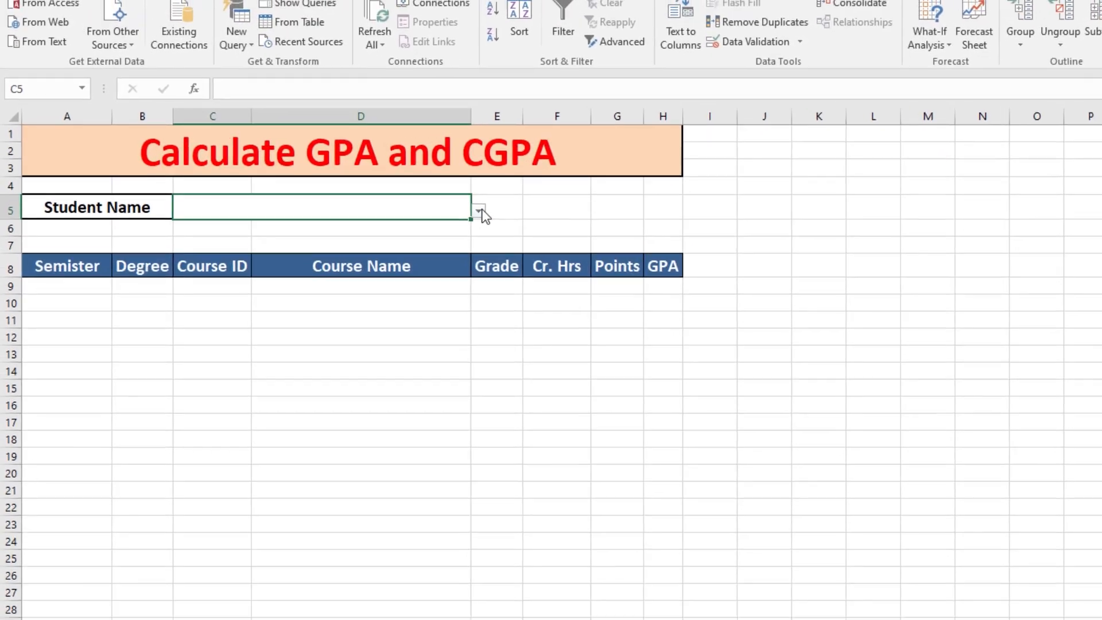
Step: Test the Student Name dropdown by choosing Student 1, Student 4 and finally Student 3
click(469, 196)
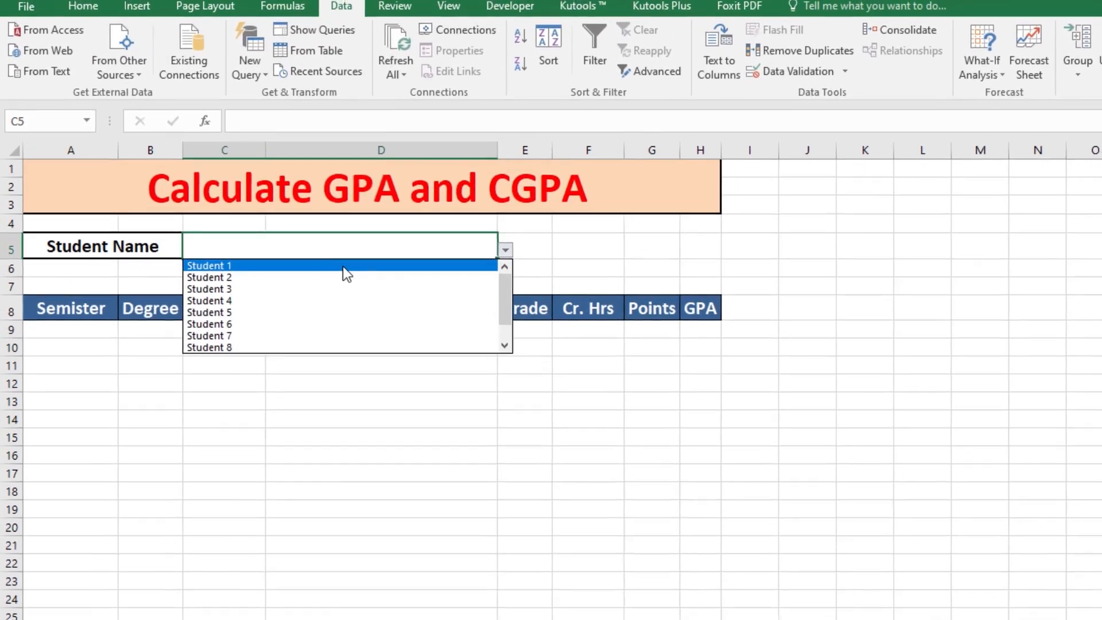
click(323, 207)
click(507, 252)
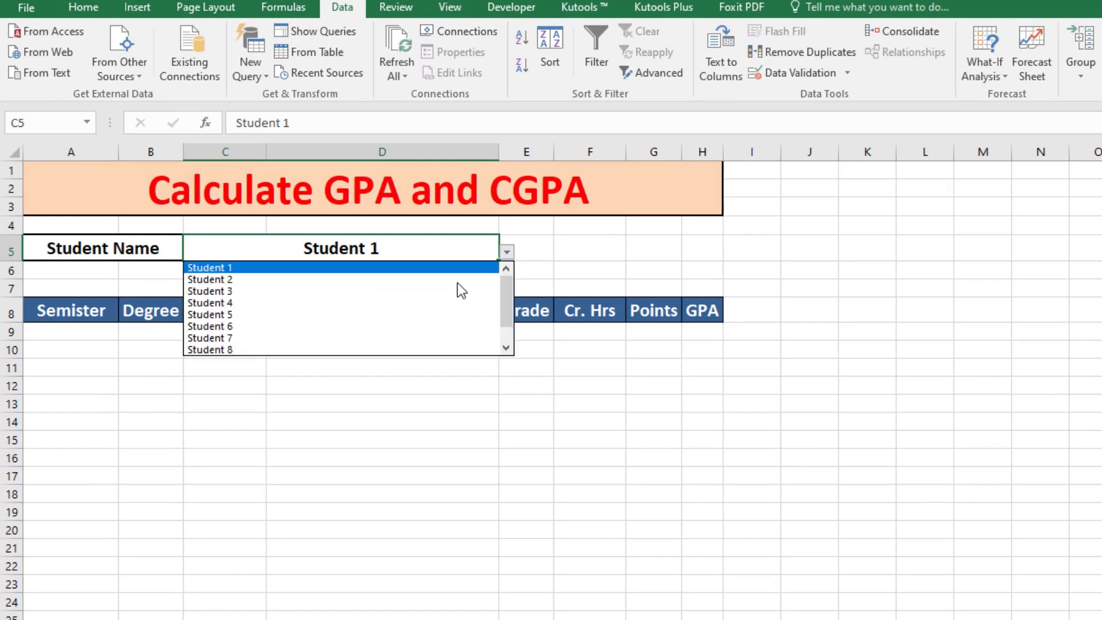
click(432, 302)
click(512, 251)
scroll(374, 278, up, 1)
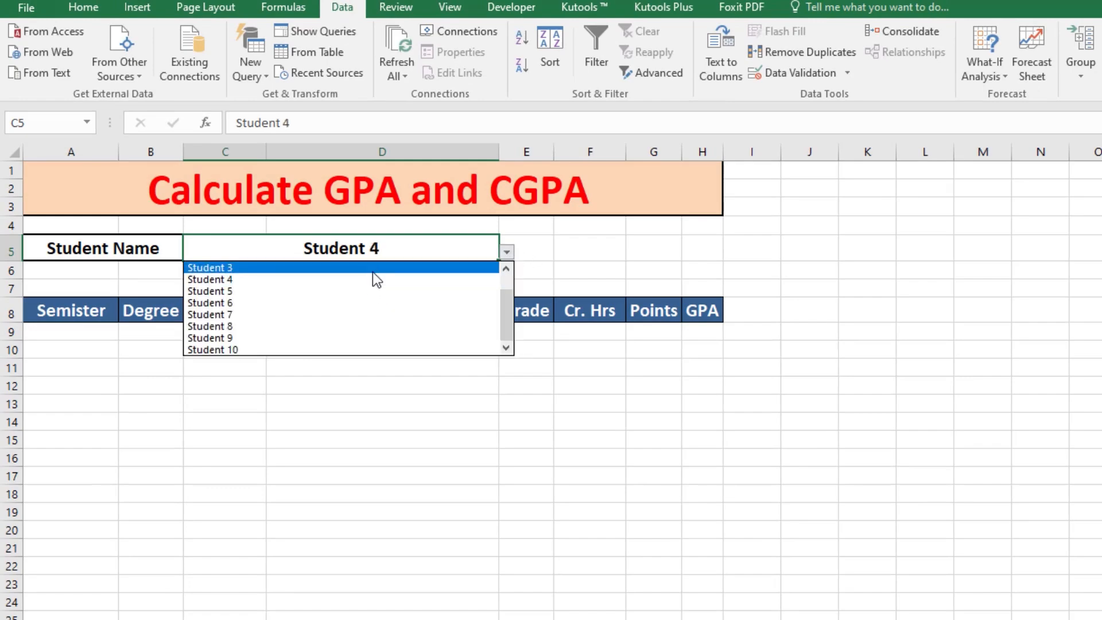
click(374, 290)
click(313, 440)
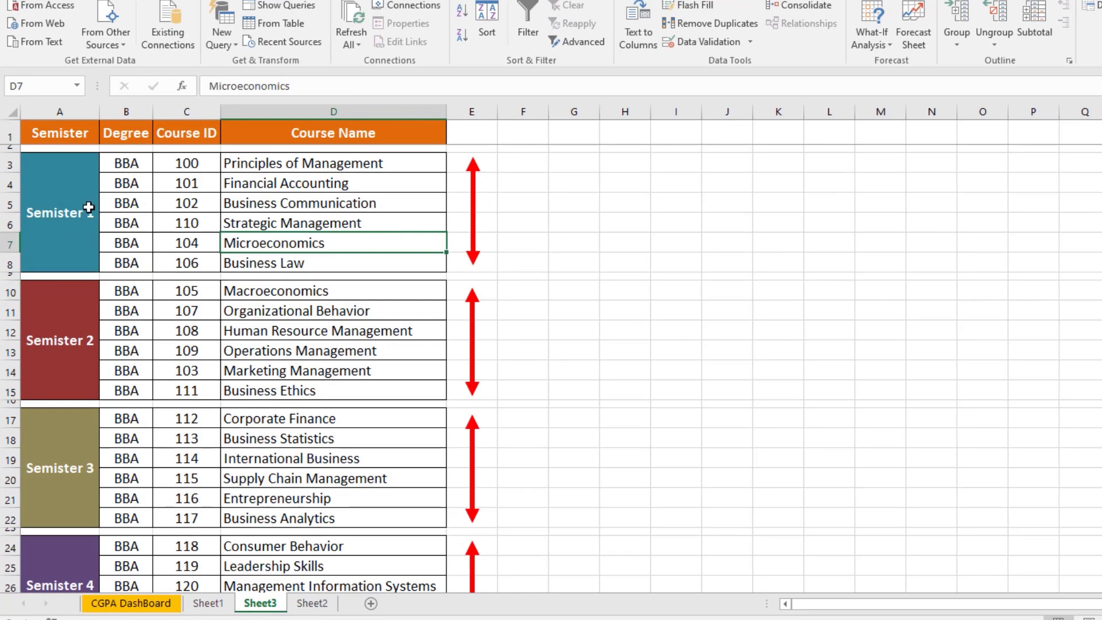
Step: Copy the Semister 1 course block A3:D8 from Sheet3 and paste it at A9 on the CGPA DashBoard
click(131, 603)
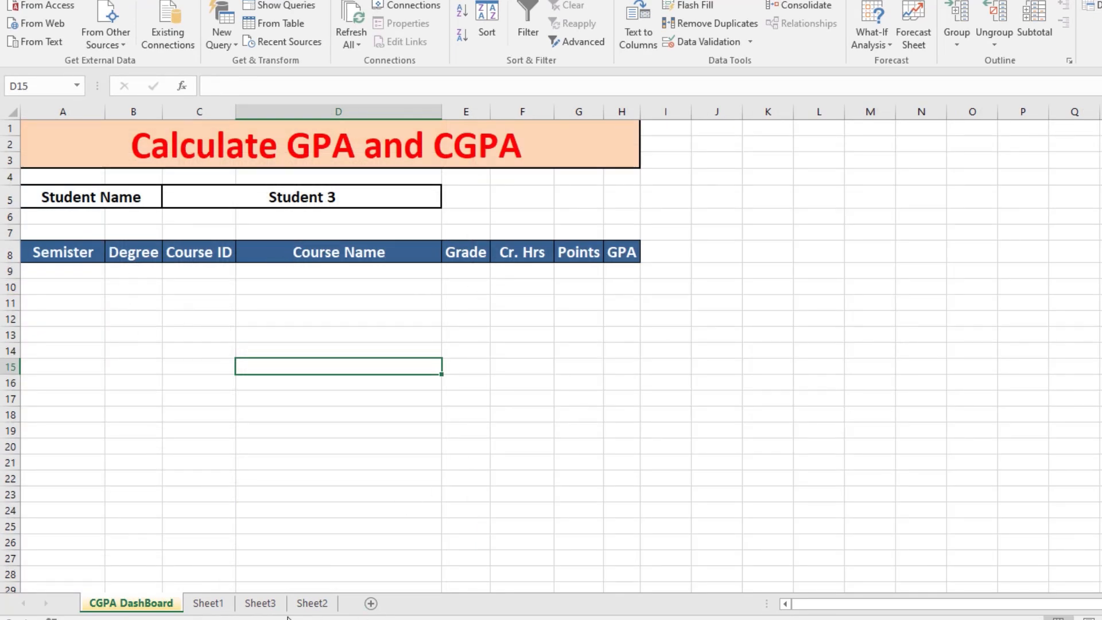
click(208, 603)
click(312, 603)
click(260, 602)
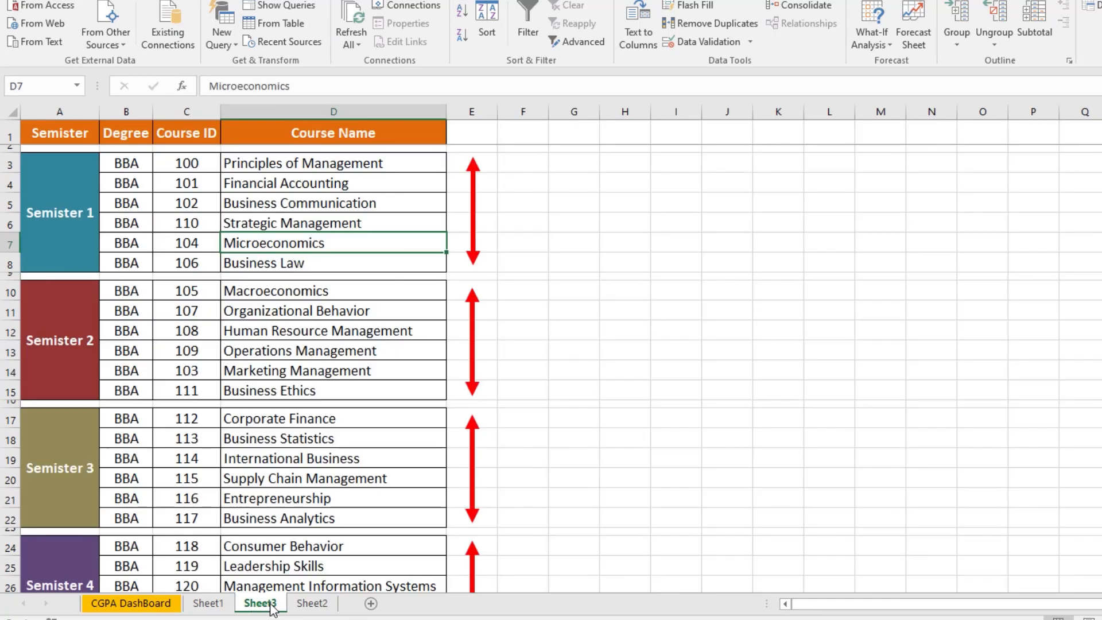
drag(88, 253, 385, 209)
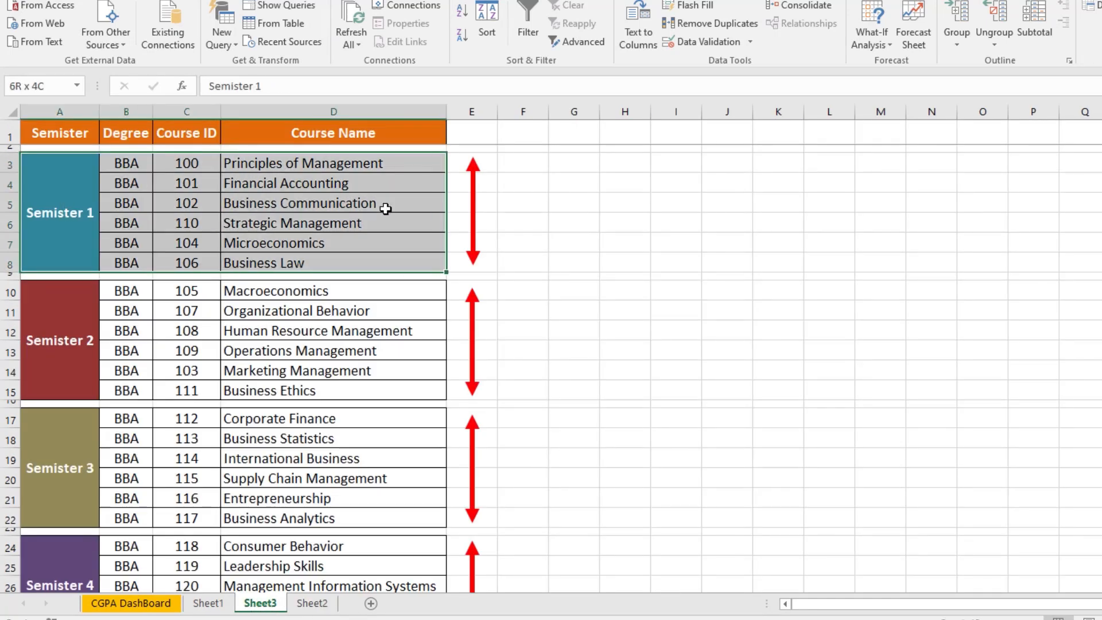
right_click(384, 202)
click(413, 229)
click(143, 602)
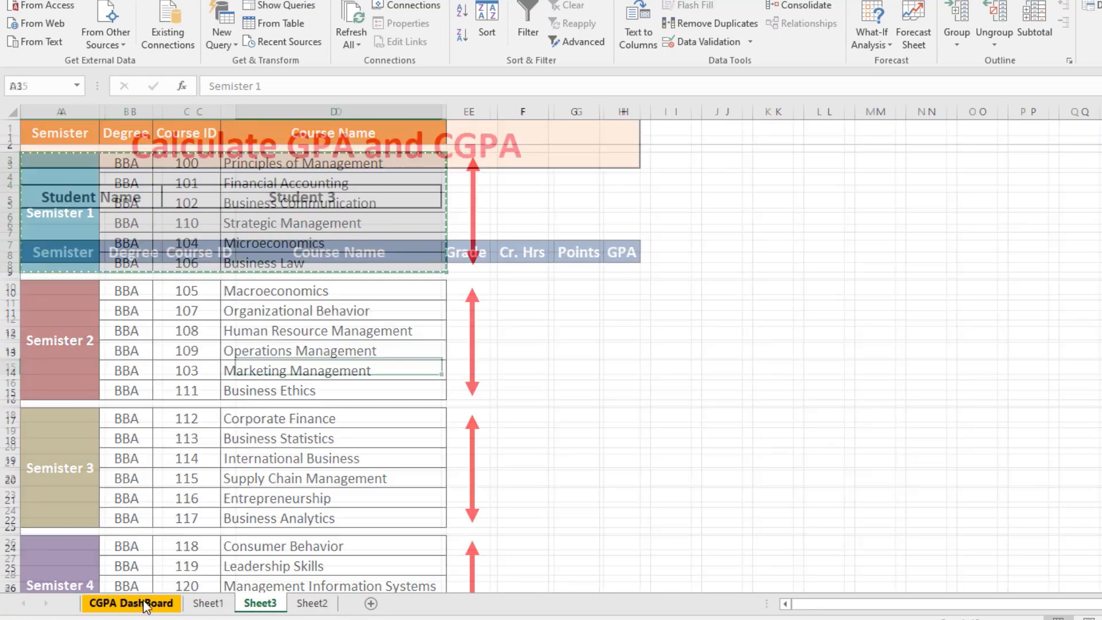
right_click(69, 277)
click(101, 351)
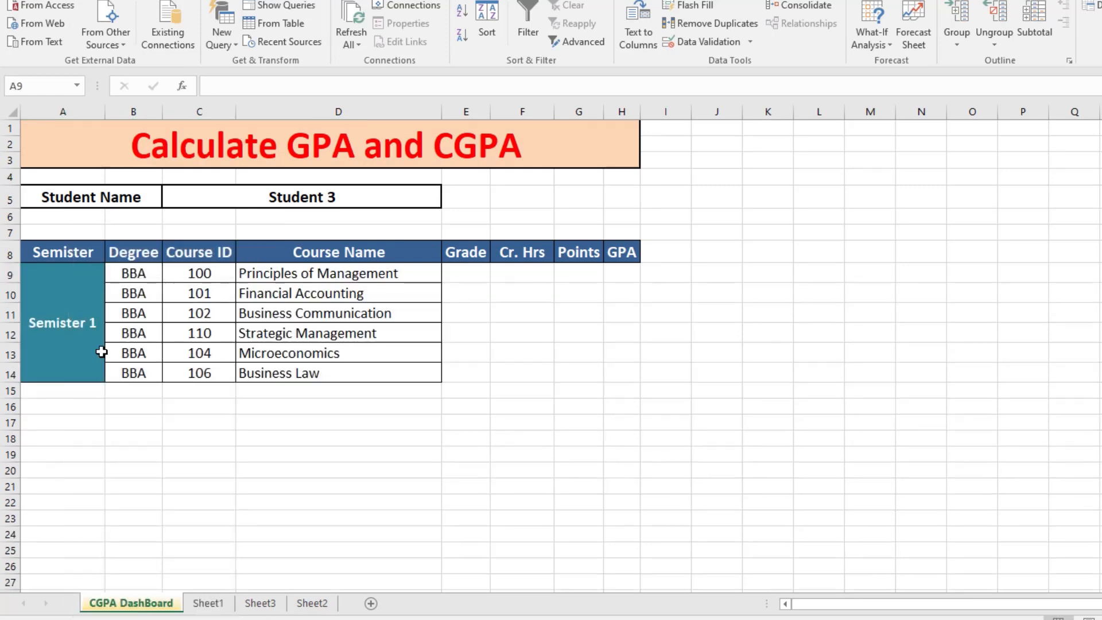
click(242, 390)
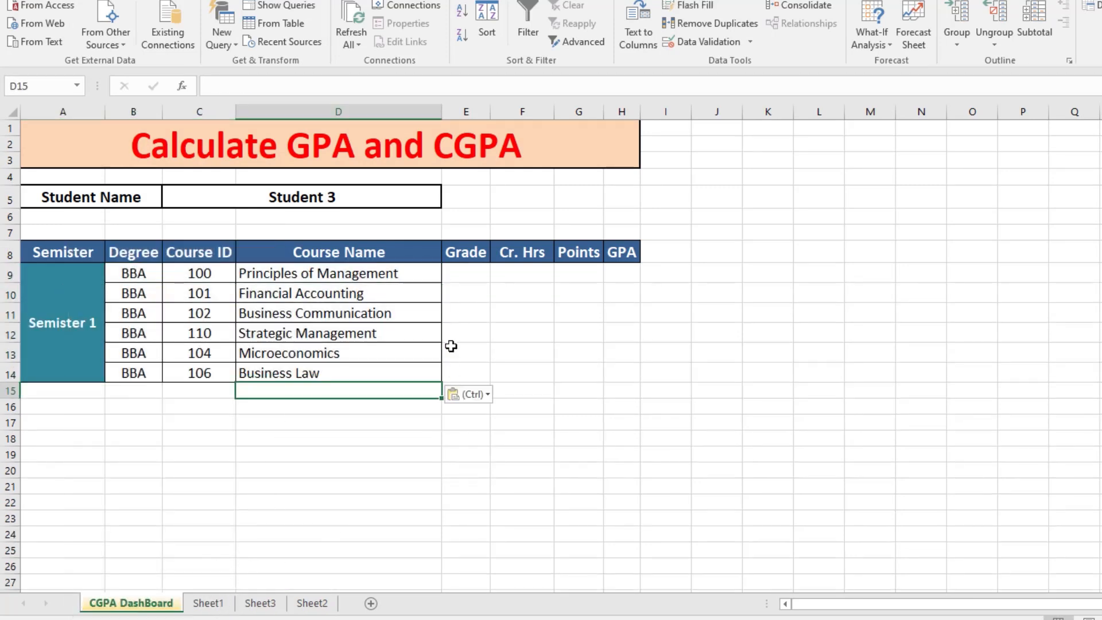
Step: Copy the formatting of the Course ID cells C9:C14 onto the Grade to GPA cells E9:H14 with Format Painter
click(468, 308)
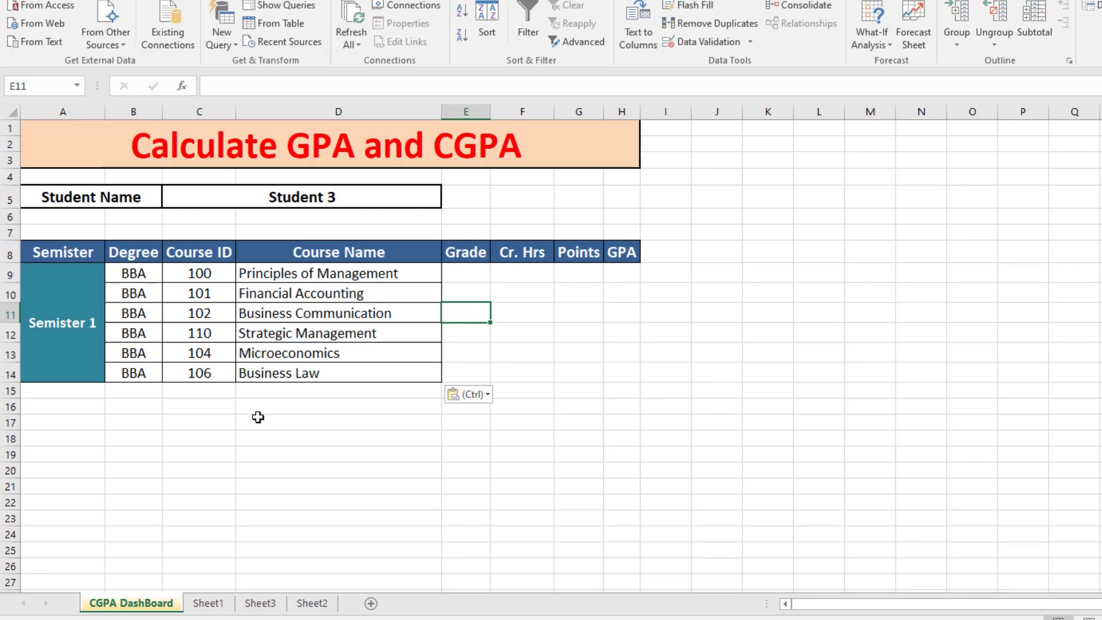
click(460, 277)
drag(201, 274, 202, 373)
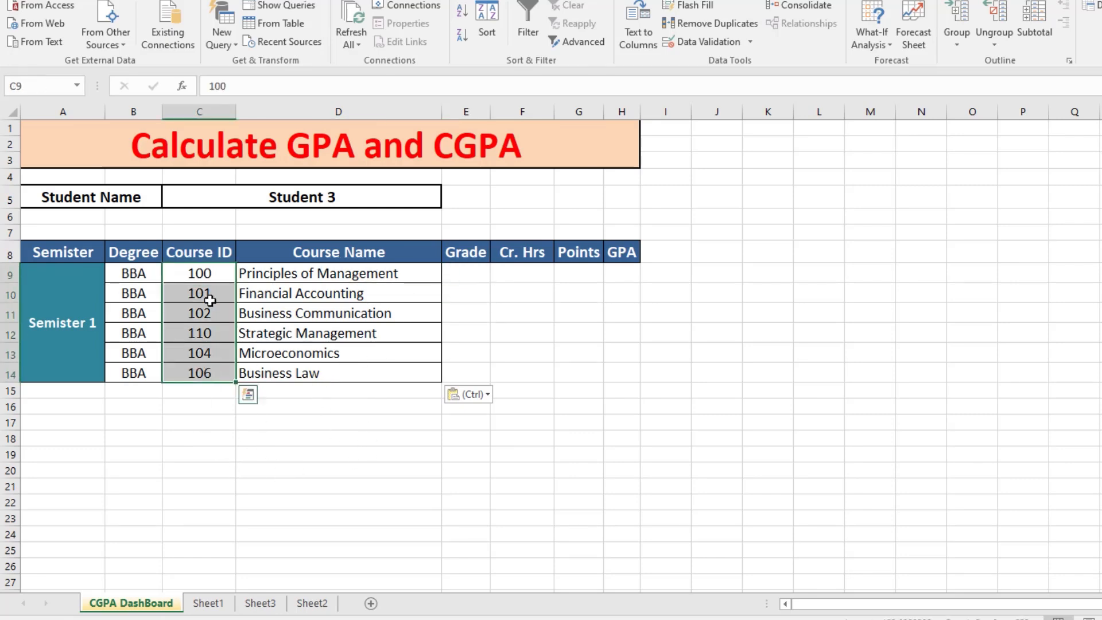
click(86, 42)
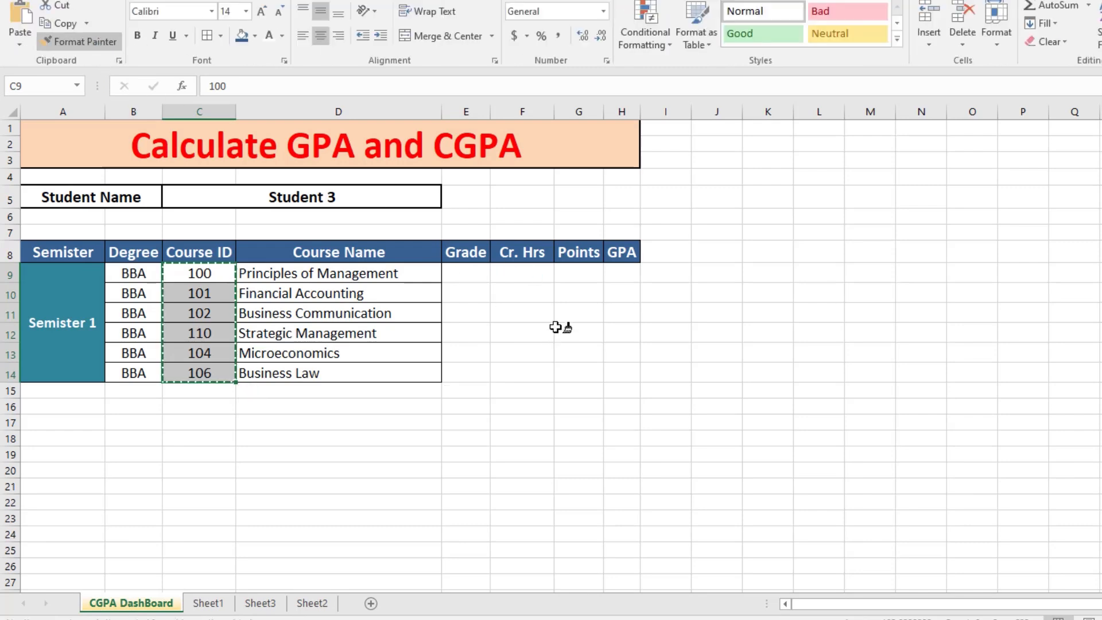
mouse_move(467, 276)
mouse_down()
mouse_move(629, 332)
mouse_move(630, 376)
mouse_up()
click(536, 439)
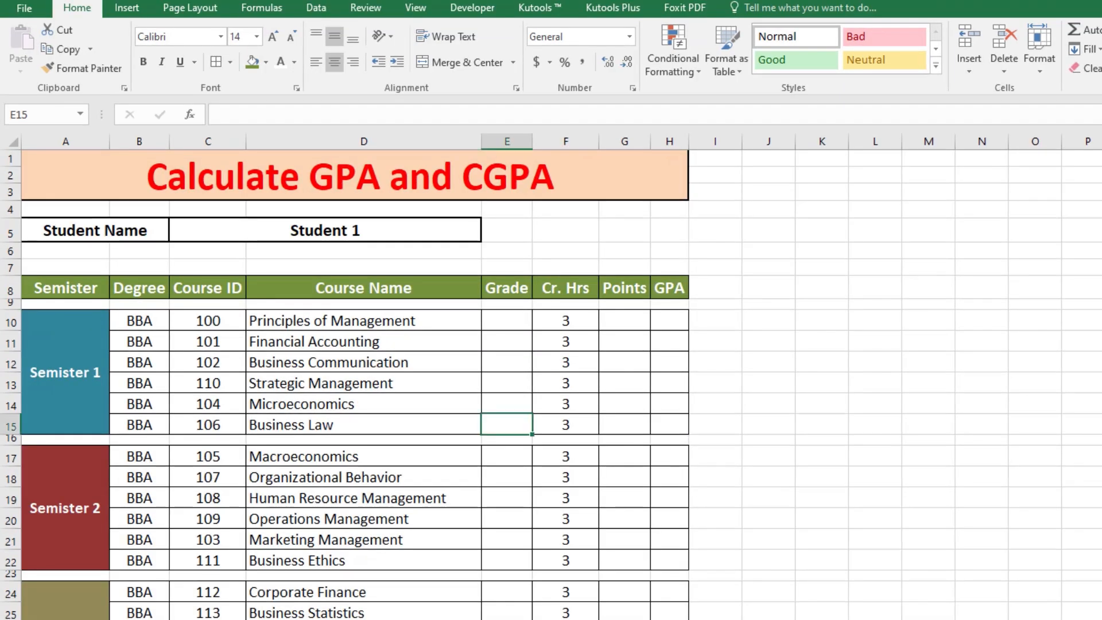
Step: Begin an IF formula in Grade cell E10 that tests whether the student name in C5 equals "Student 1"
scroll(552, 385, down, 5)
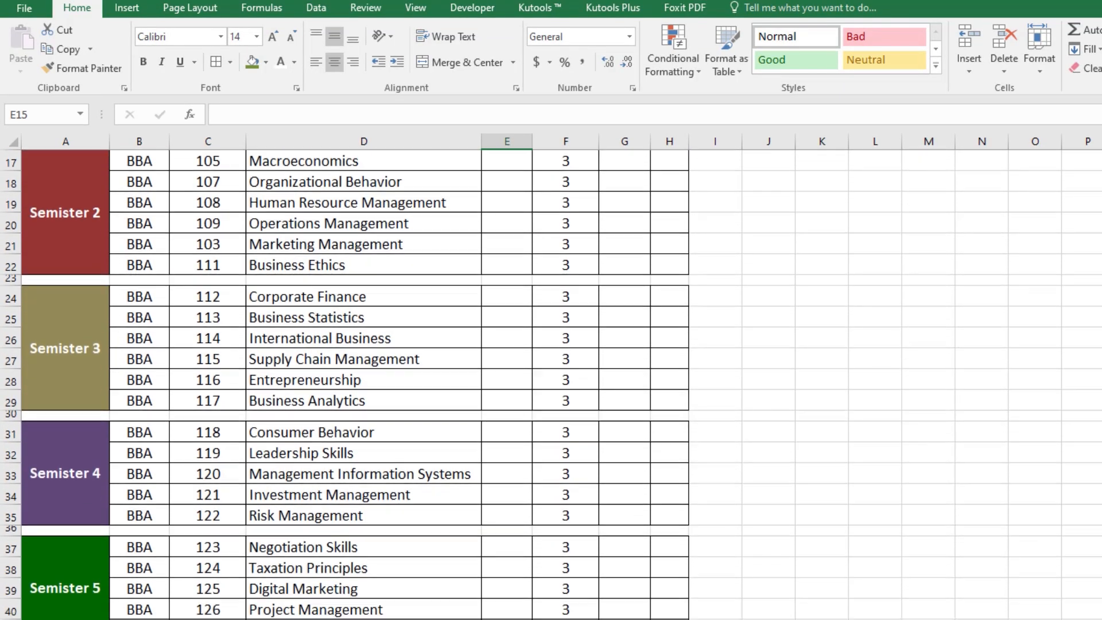
scroll(551, 385, up, 5)
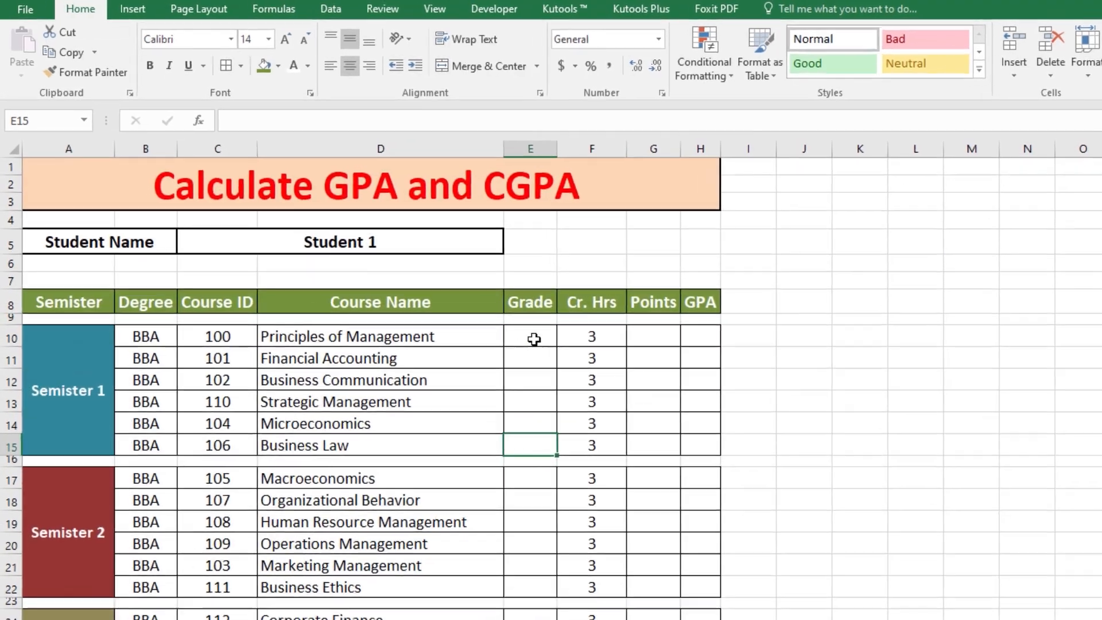
click(534, 339)
text(=)
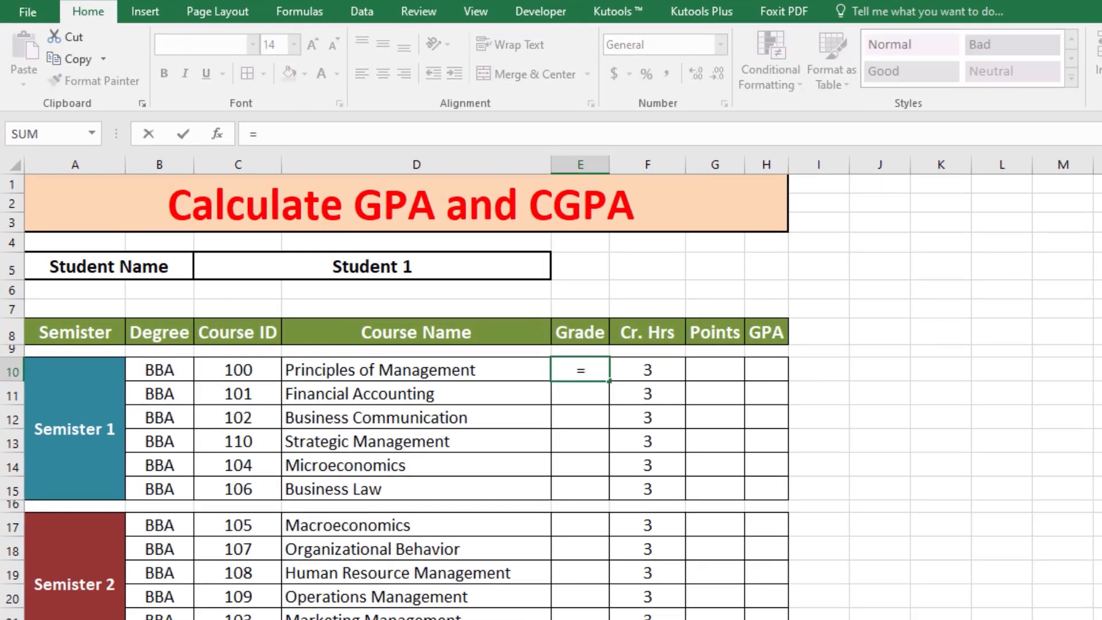
text(if()
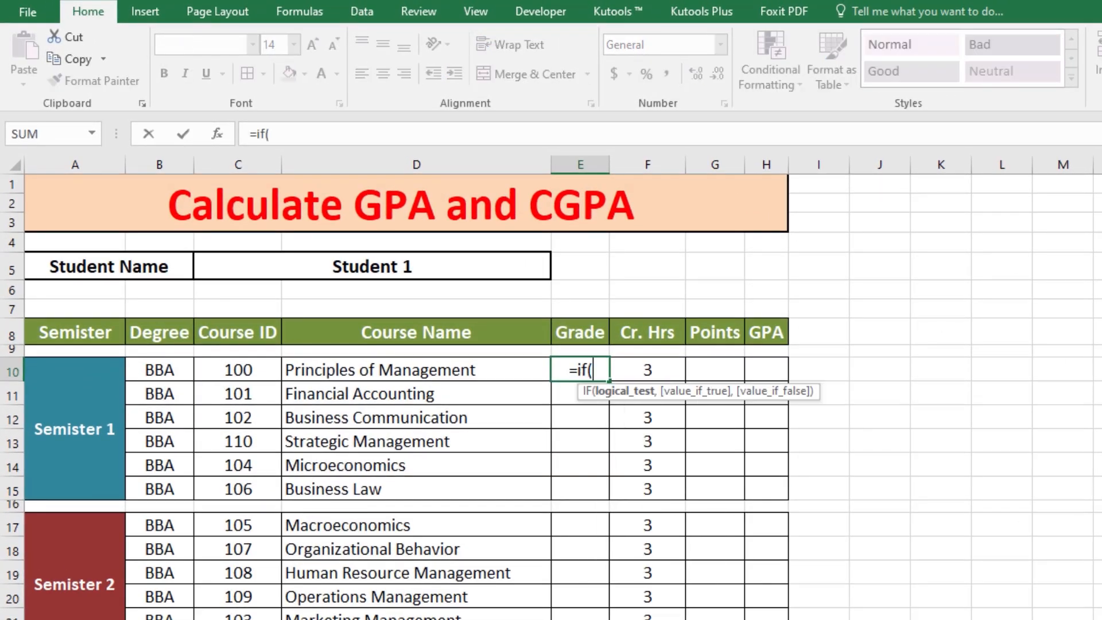
click(430, 259)
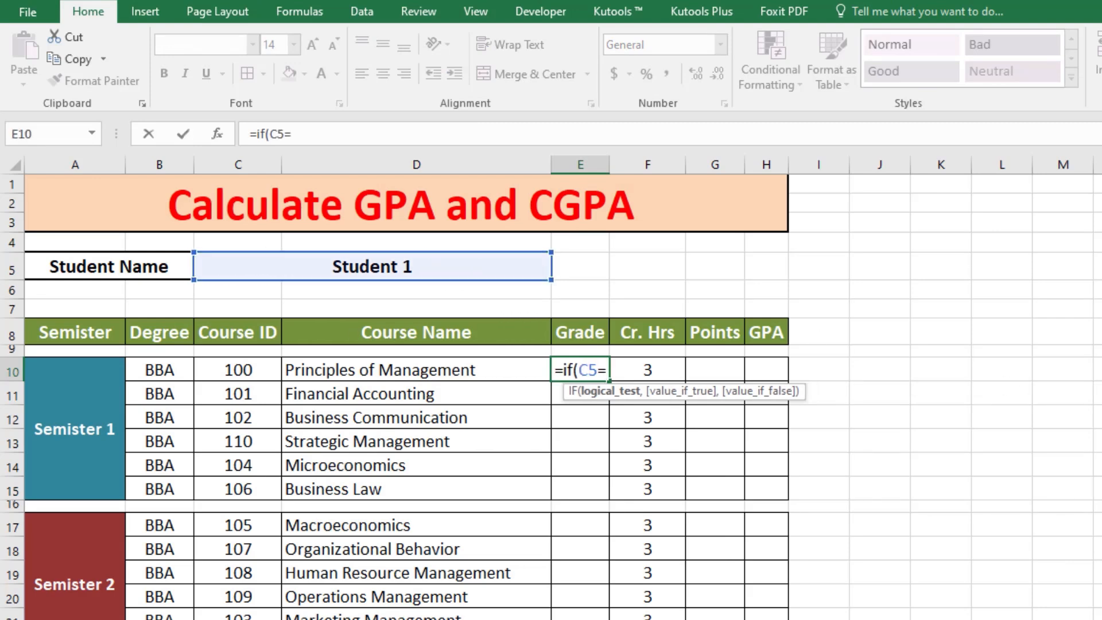
text("Sti)
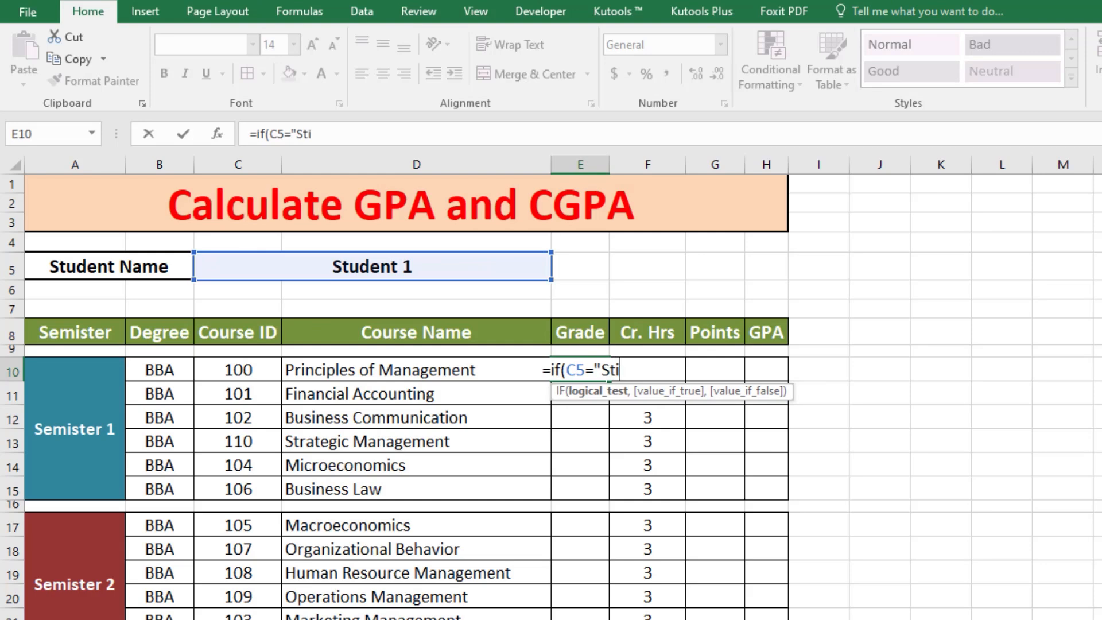
key(BackSpace)
text(u)
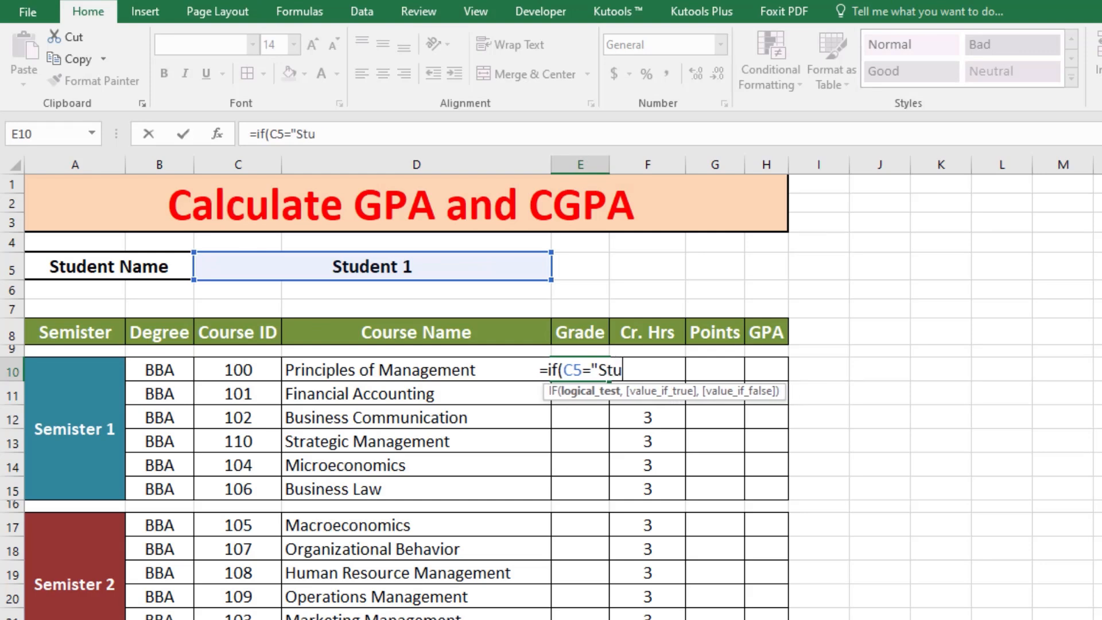
text(dent 1)
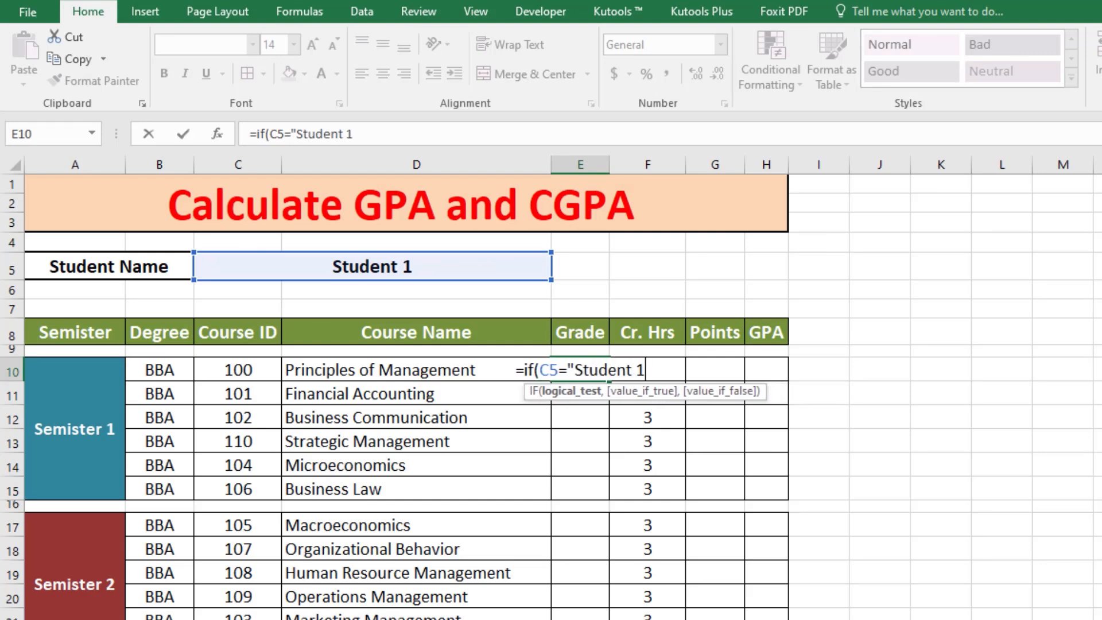
text(",)
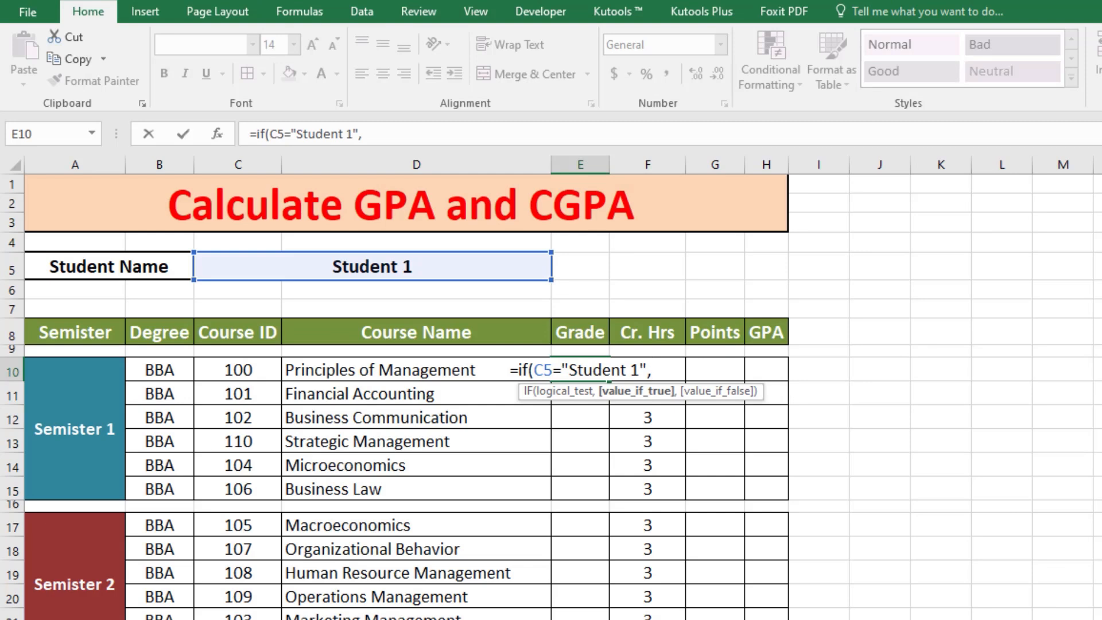
Step: Add a VLOOKUP as the IF formula's true result, using the course name in D10 as its lookup value
text(V)
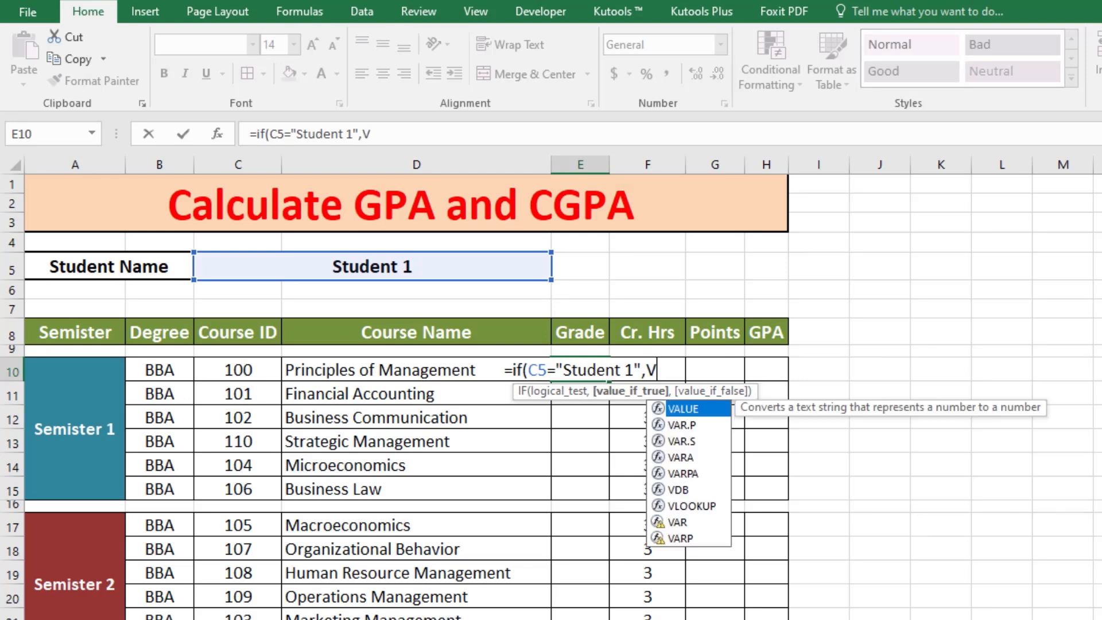
text(lookup()
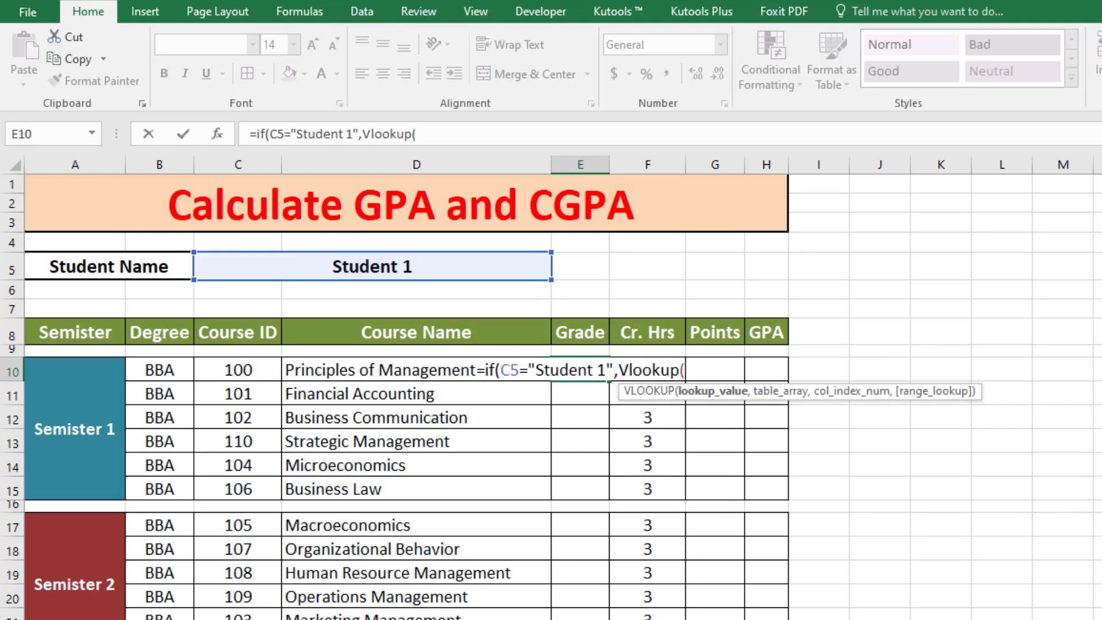
key(Left)
key(Left)
key(Right)
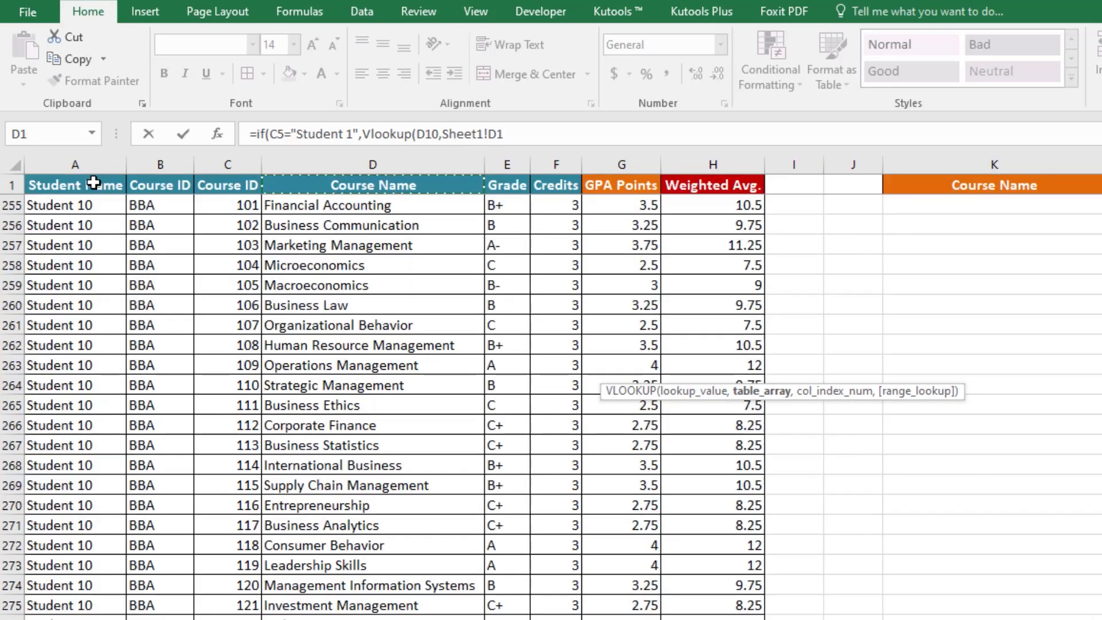
Step: Set the VLOOKUP's table array to the absolute range Sheet1!$D$1:$H$281
scroll(94, 183, up, 20)
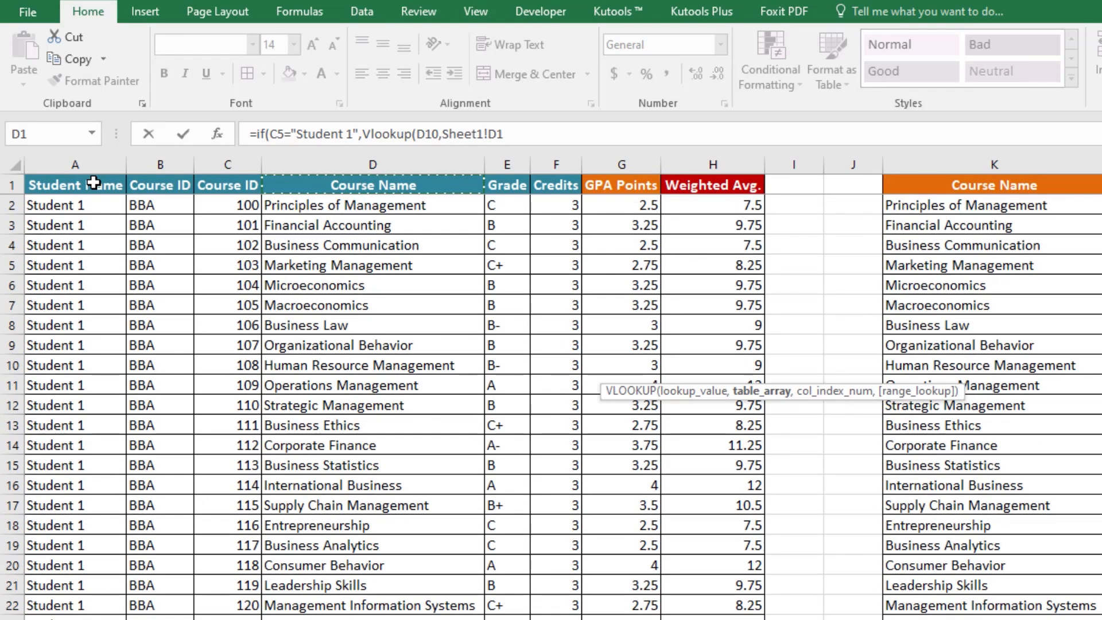
key(ctrl+a)
key(shift+Right)
key(shift+Right)
key(shift+Right)
key(shift+Right)
key(shift+Right)
key(shift+Left)
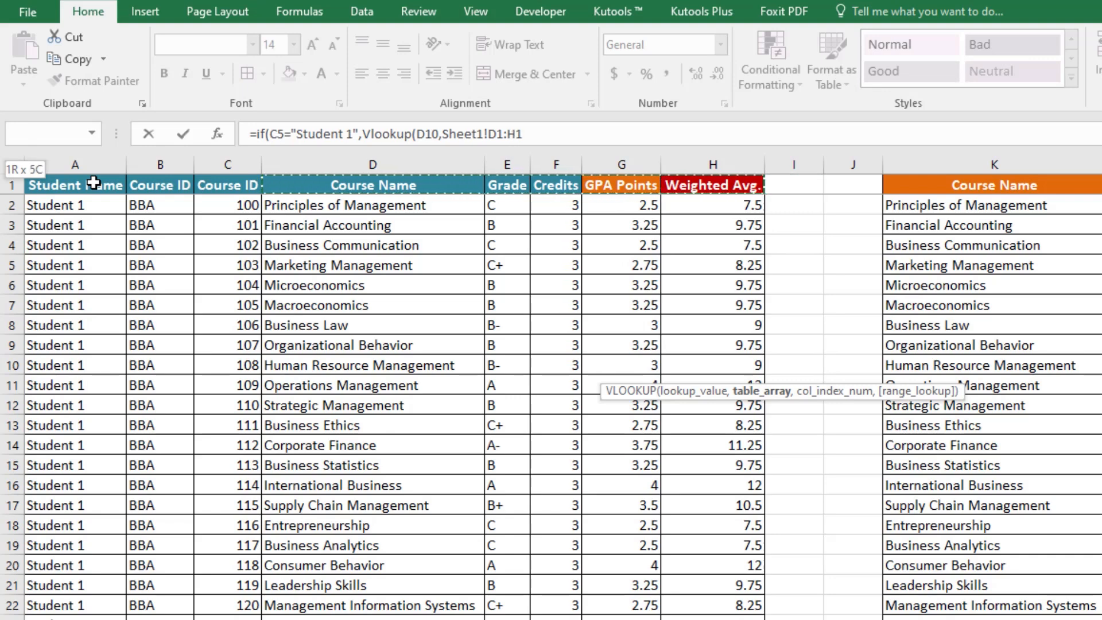
key(ctrl+shift+Down)
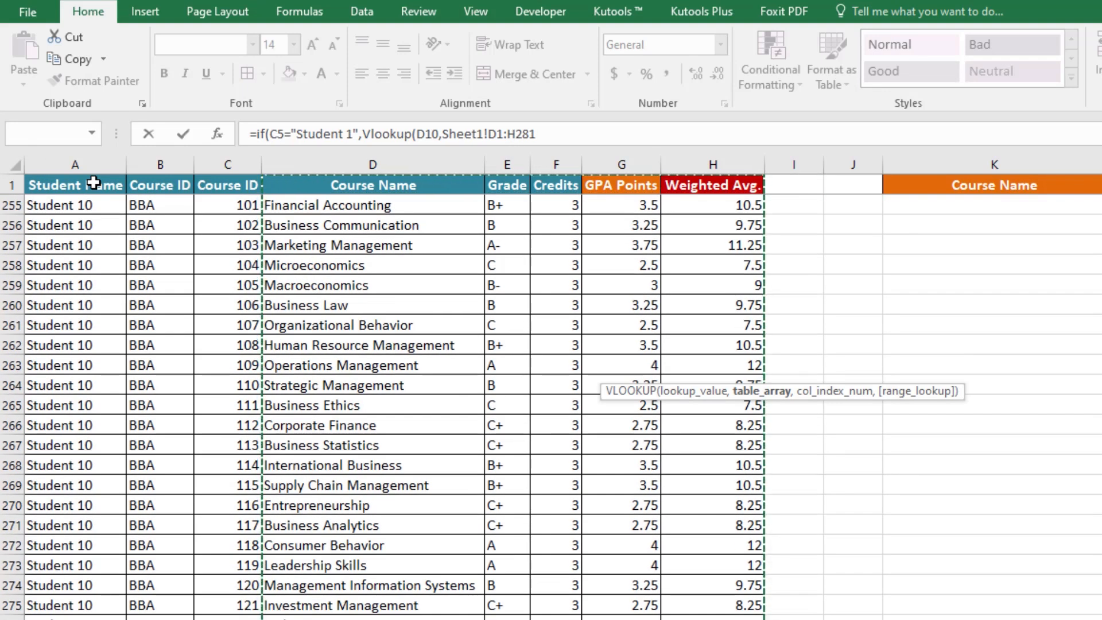
key(F4)
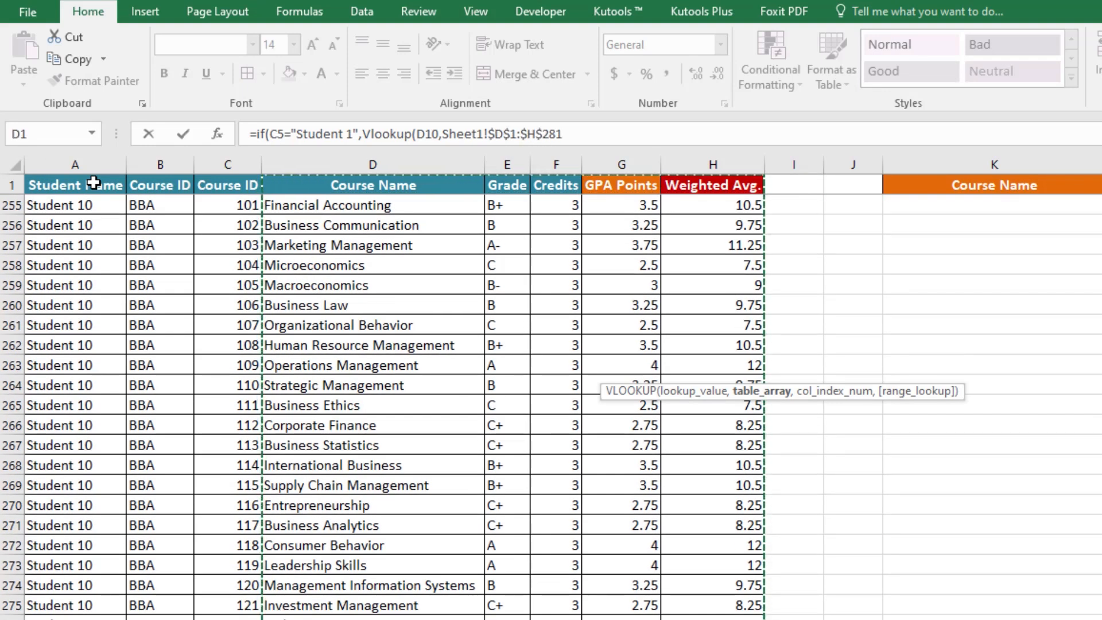
Step: Complete the formula with column index 2, match type 0 and " " as the false result, and enter it
text(,2,)
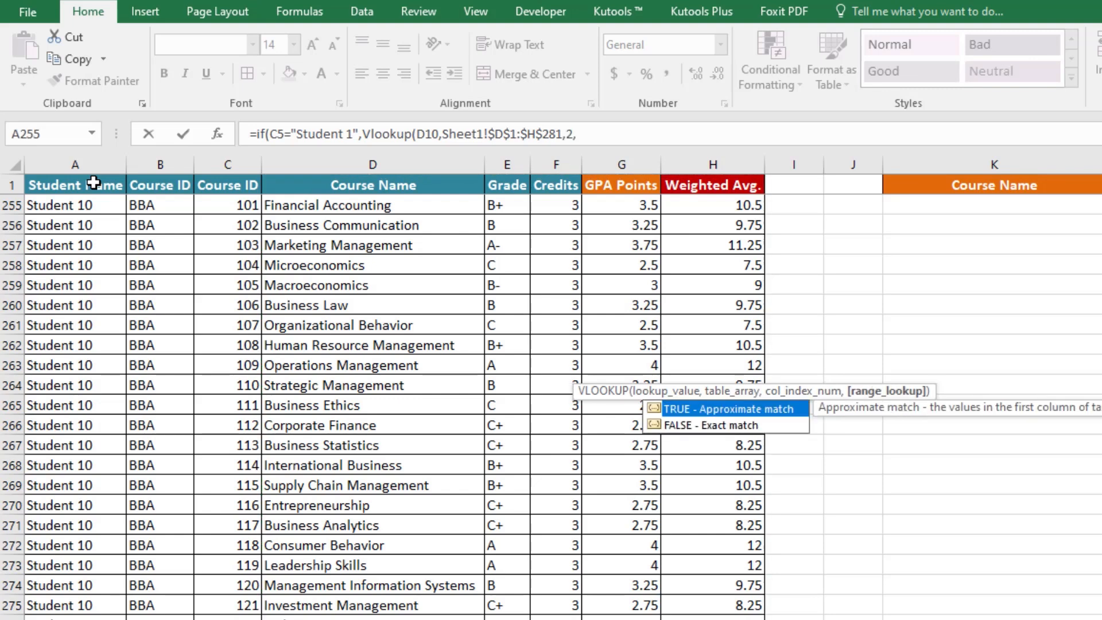
text(0))
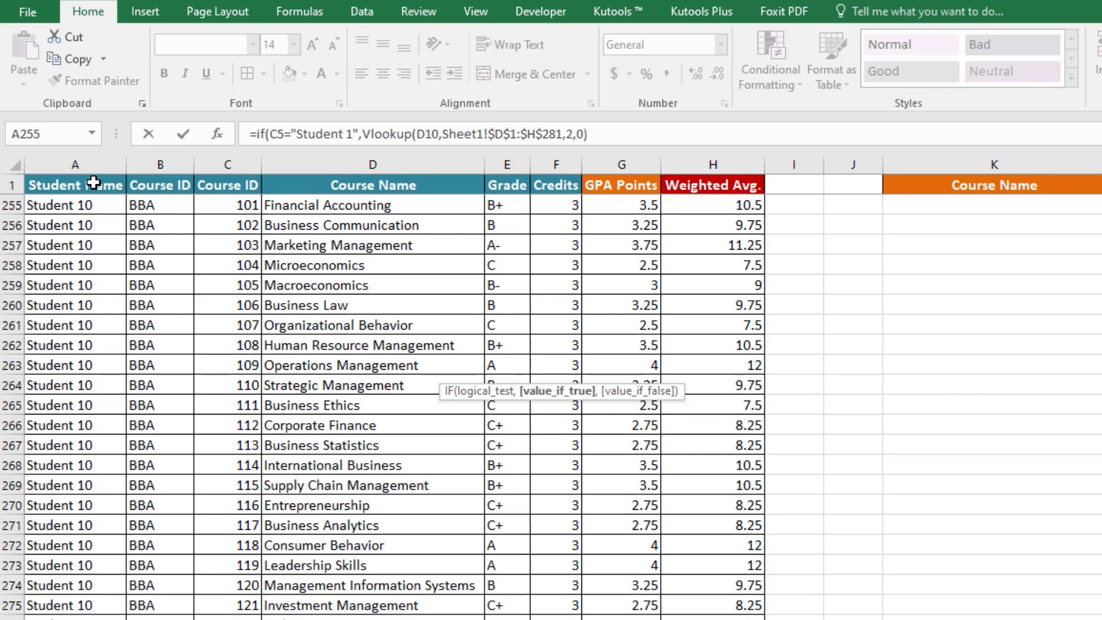
text(,)
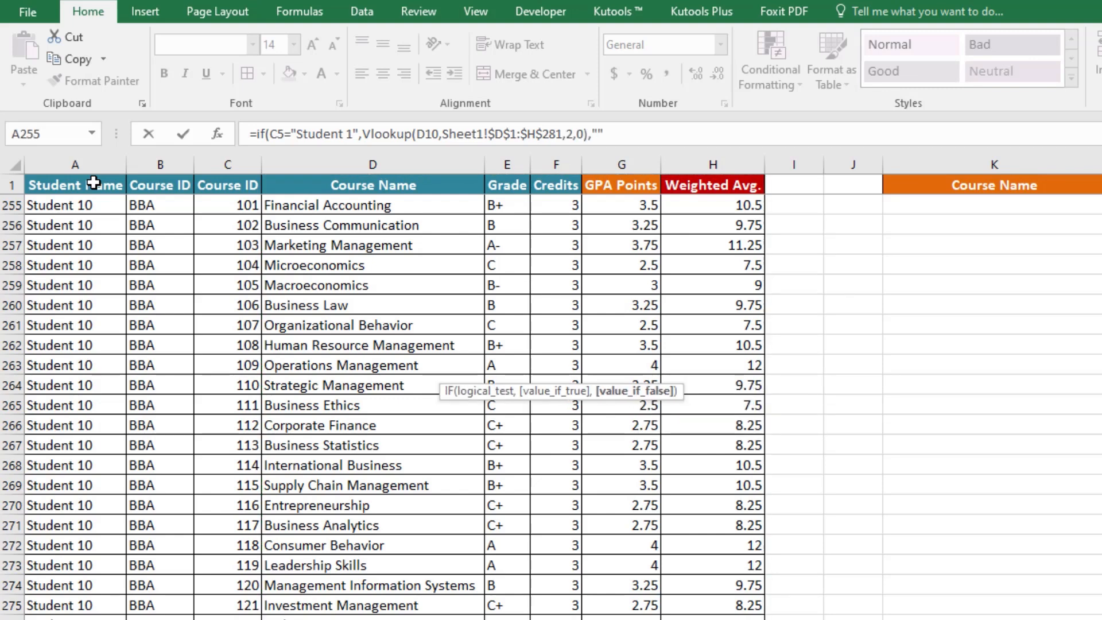
text(" "))
key(Return)
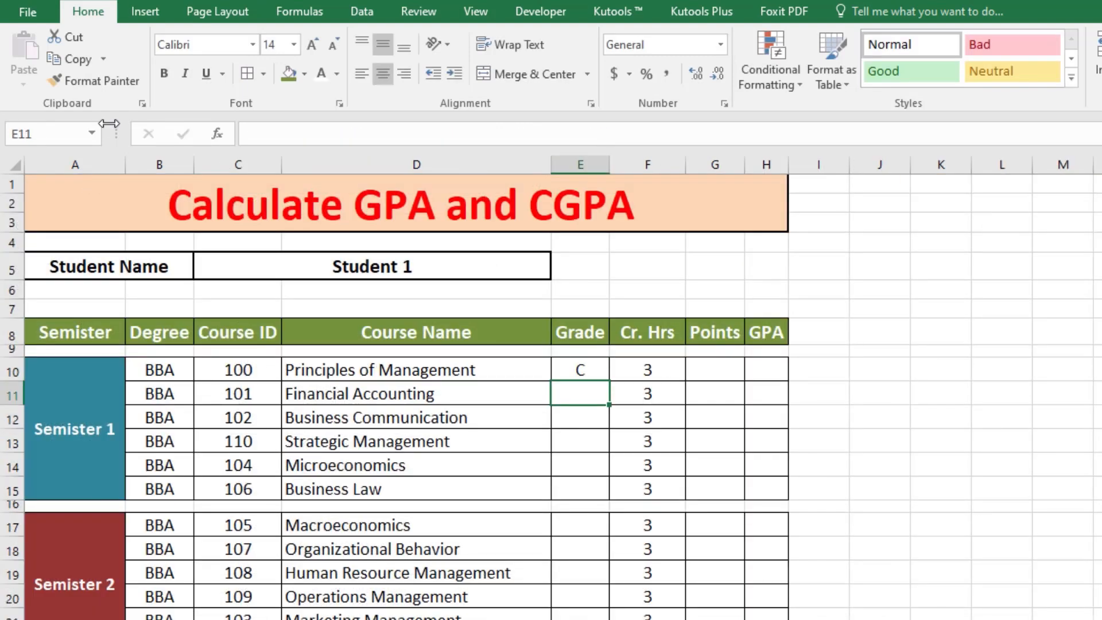
Step: Make the student name reference in the E10 formula absolute as $C$5
click(583, 368)
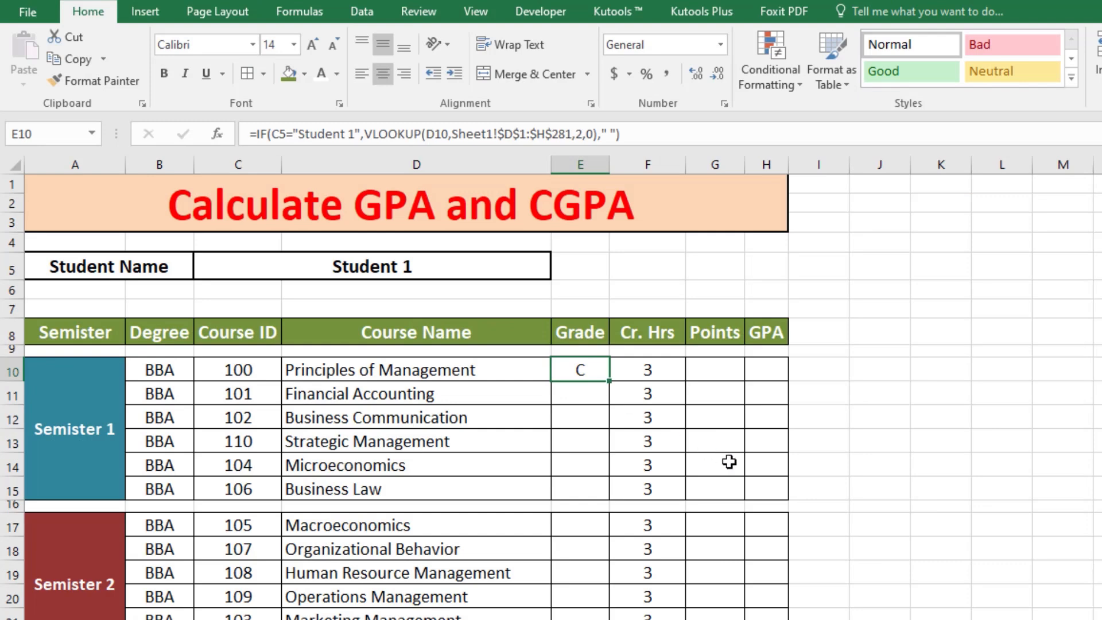
key(F2)
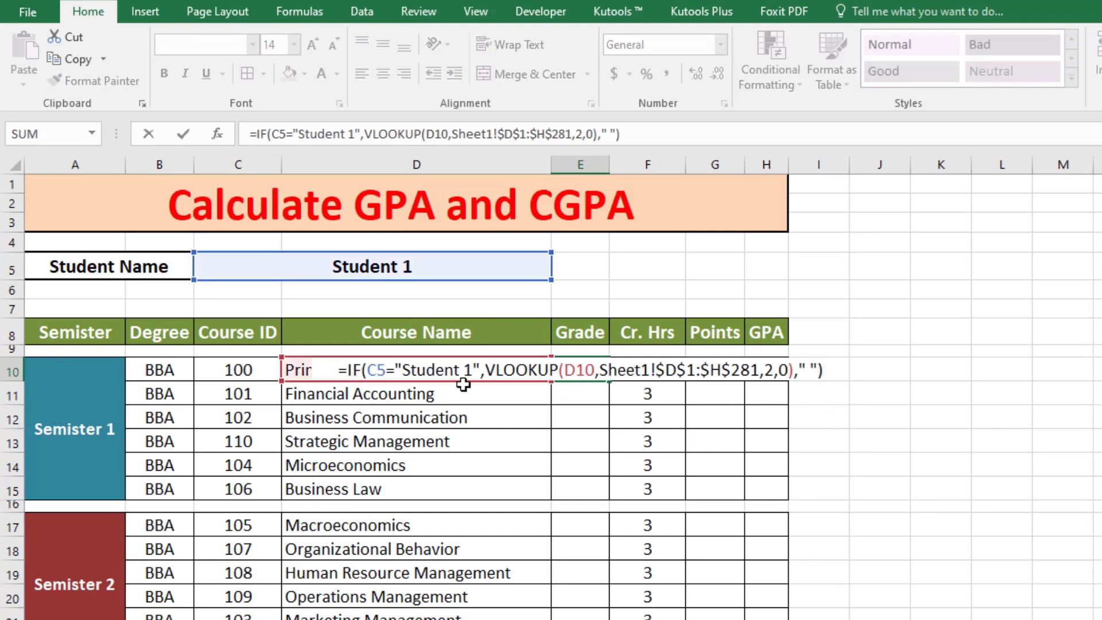
click(377, 369)
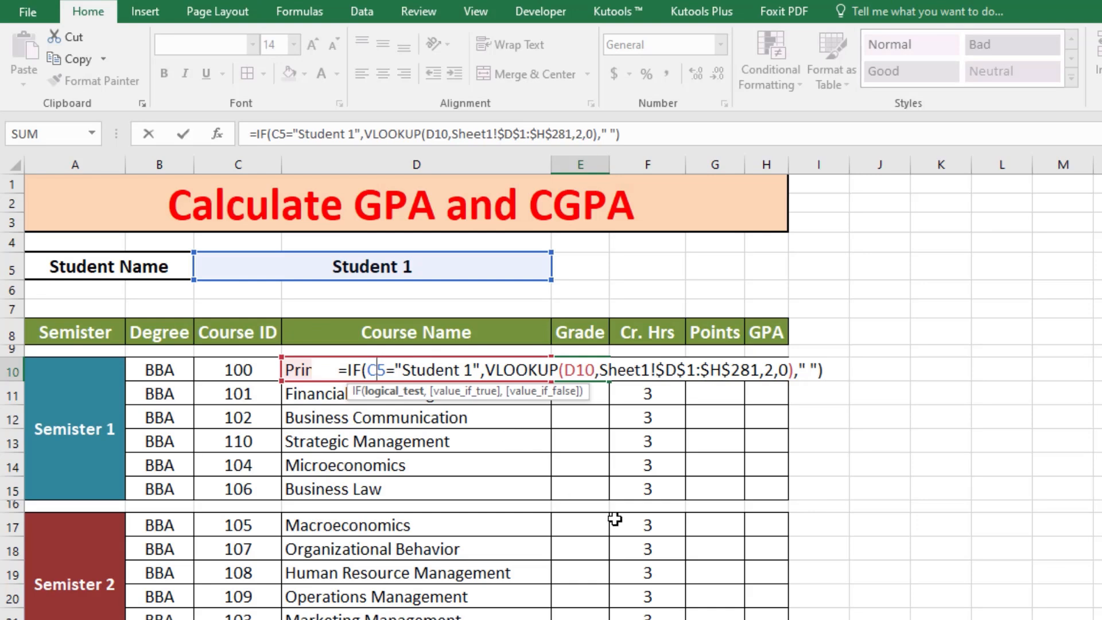
key(F4)
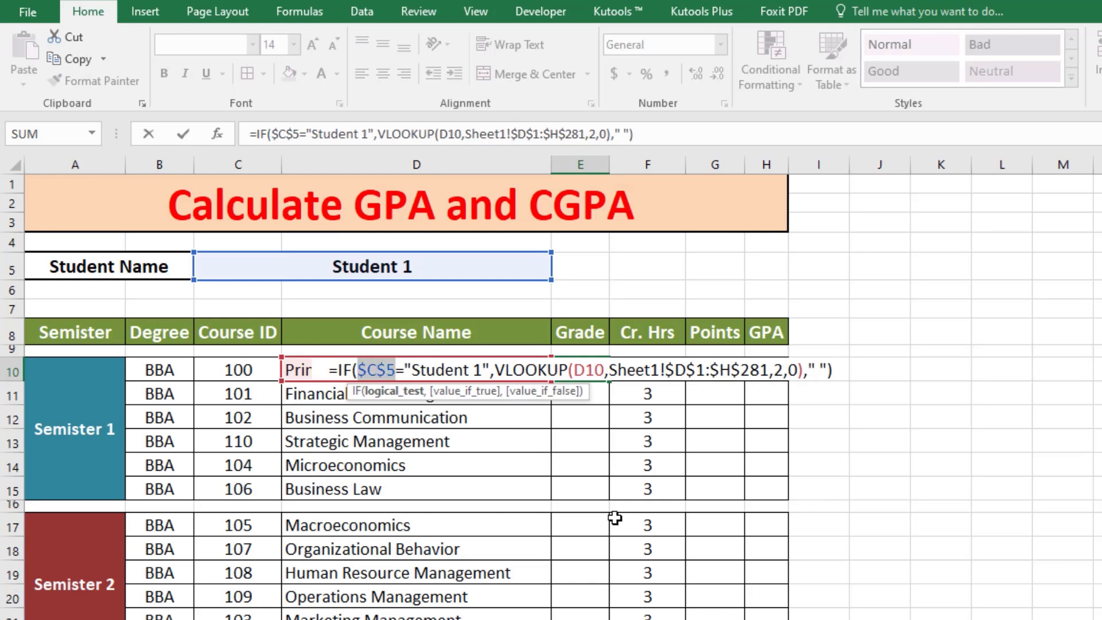
key(Return)
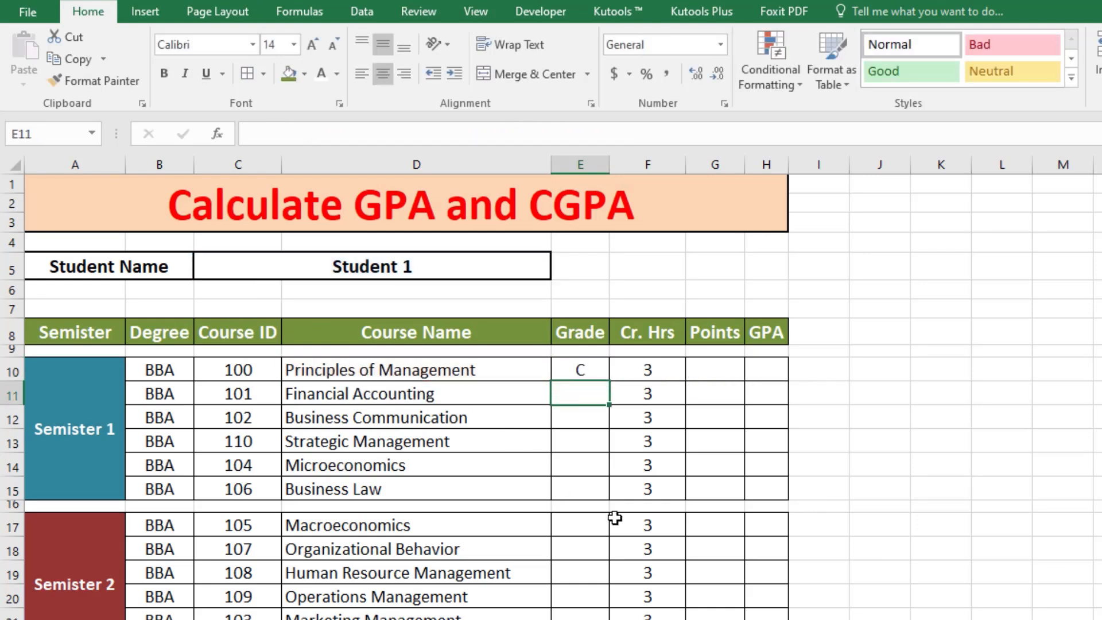
Step: Copy the E10 grade formula into the remaining Grade cells of Semister 1 through Semister 5
right_click(579, 372)
click(609, 409)
drag(585, 396, 583, 617)
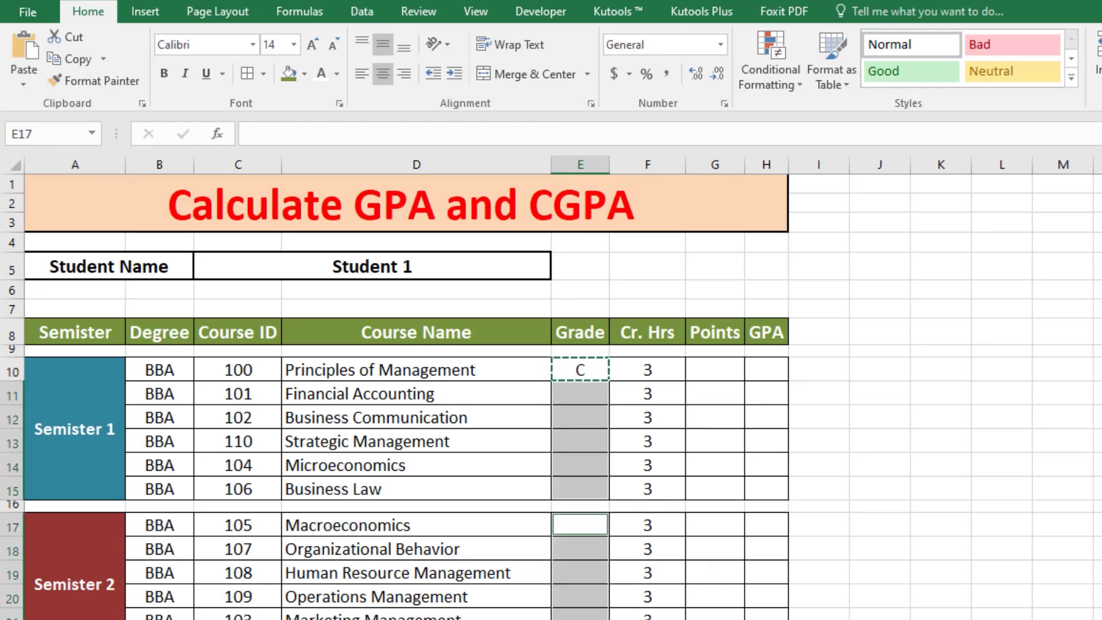
scroll(883, 558, down, 5)
drag(564, 342, 583, 588)
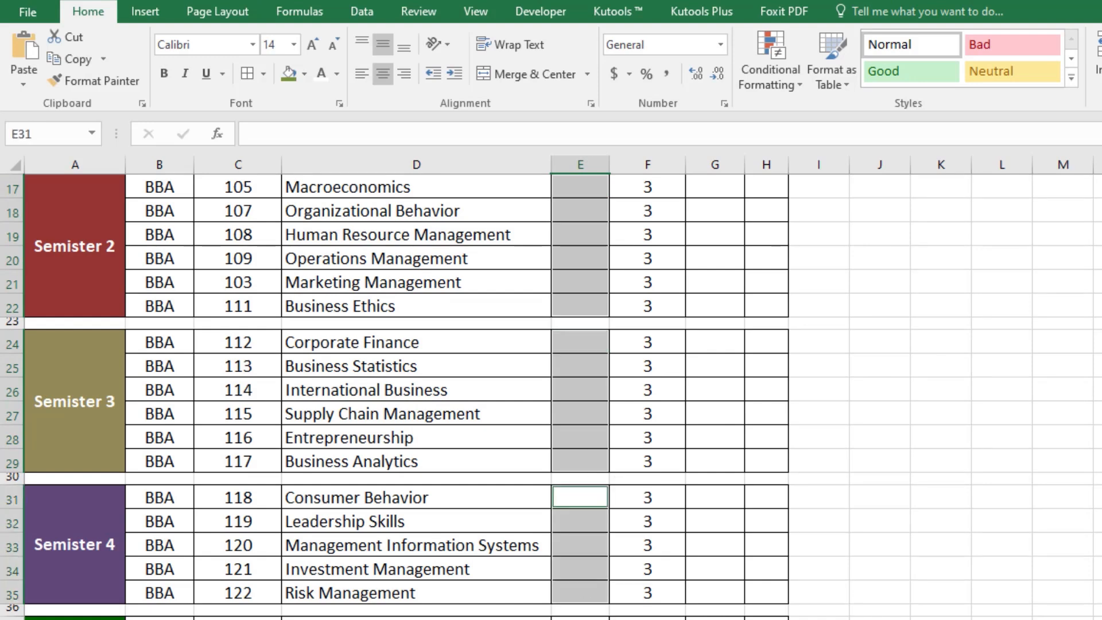
ctrl+click(581, 618)
right_click(593, 287)
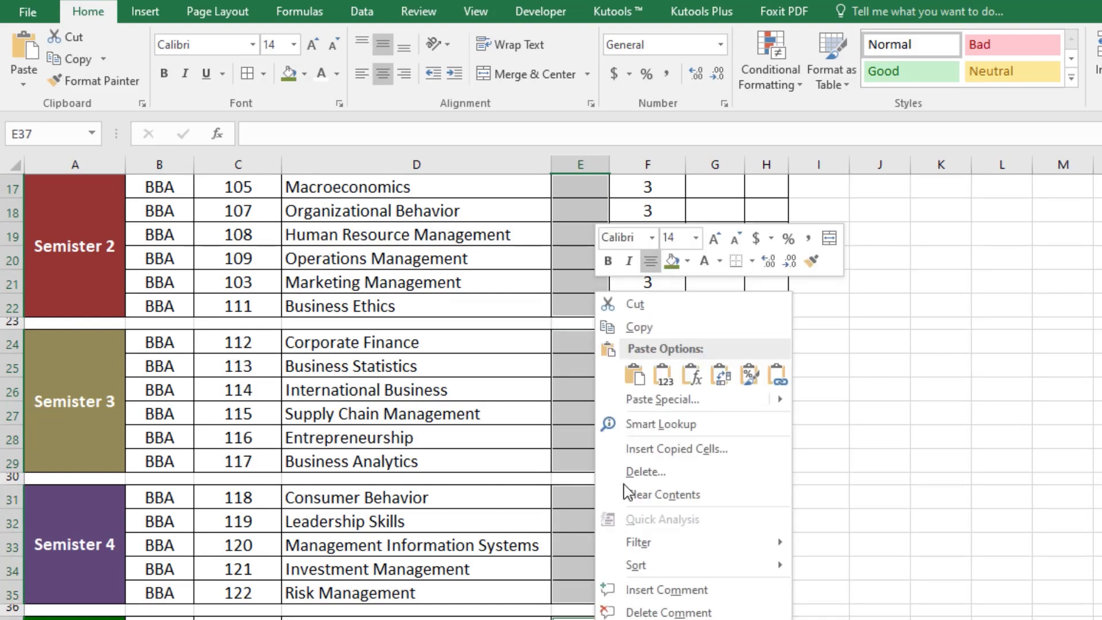
click(635, 374)
scroll(574, 534, up, 5)
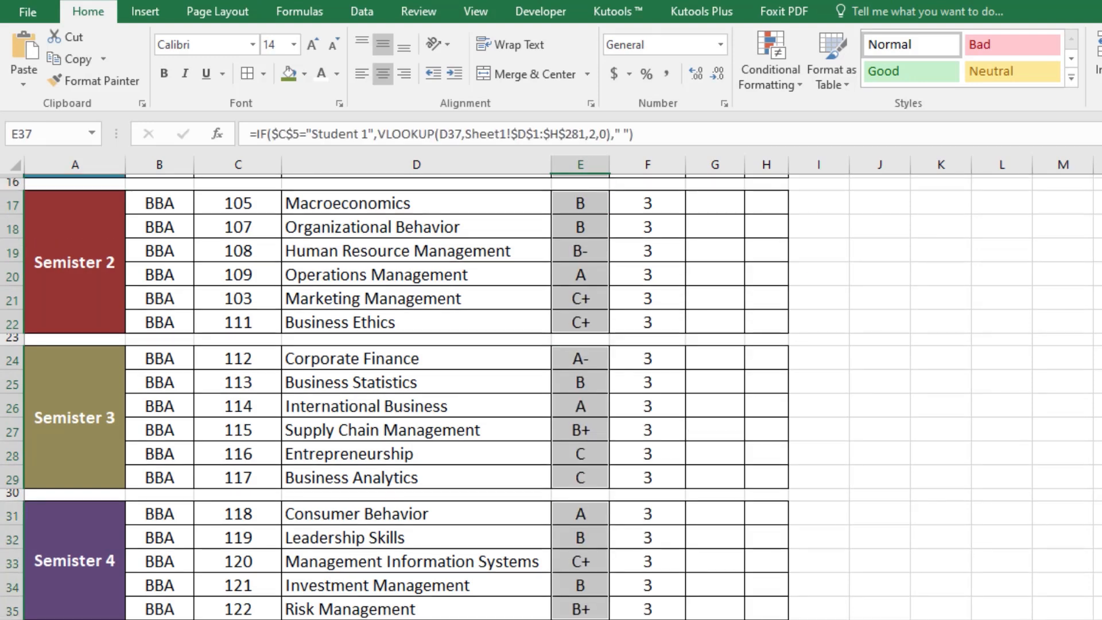
click(574, 531)
click(827, 396)
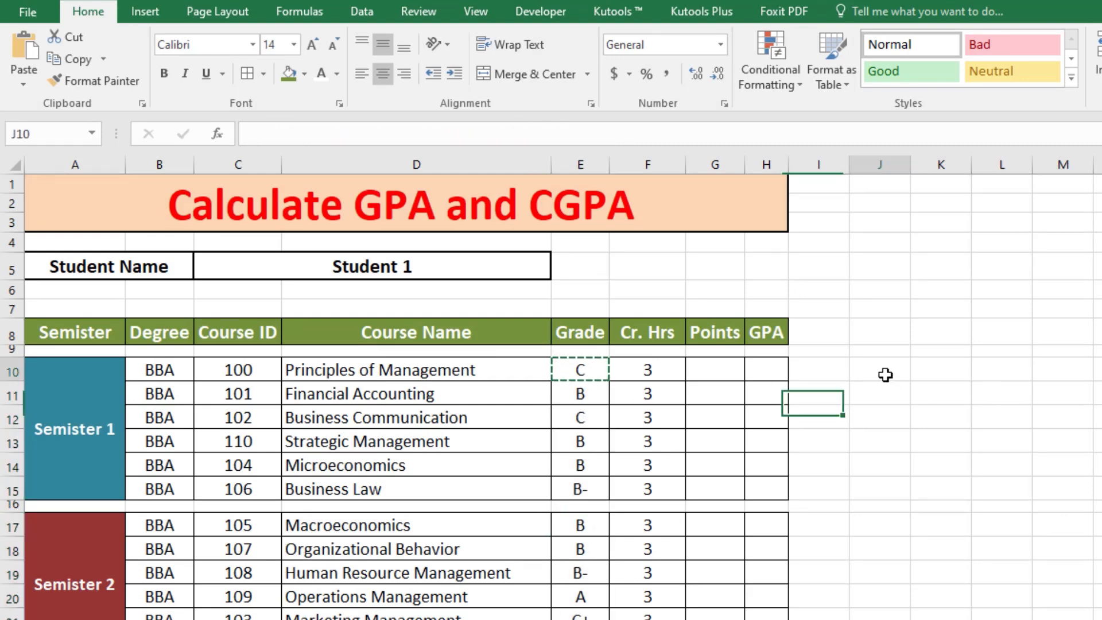
click(884, 374)
click(871, 425)
key(Escape)
Step: Check the grade formula in E10 against the Principles of Management entry for Student 1 in D2:F2 of Sheet1
click(578, 367)
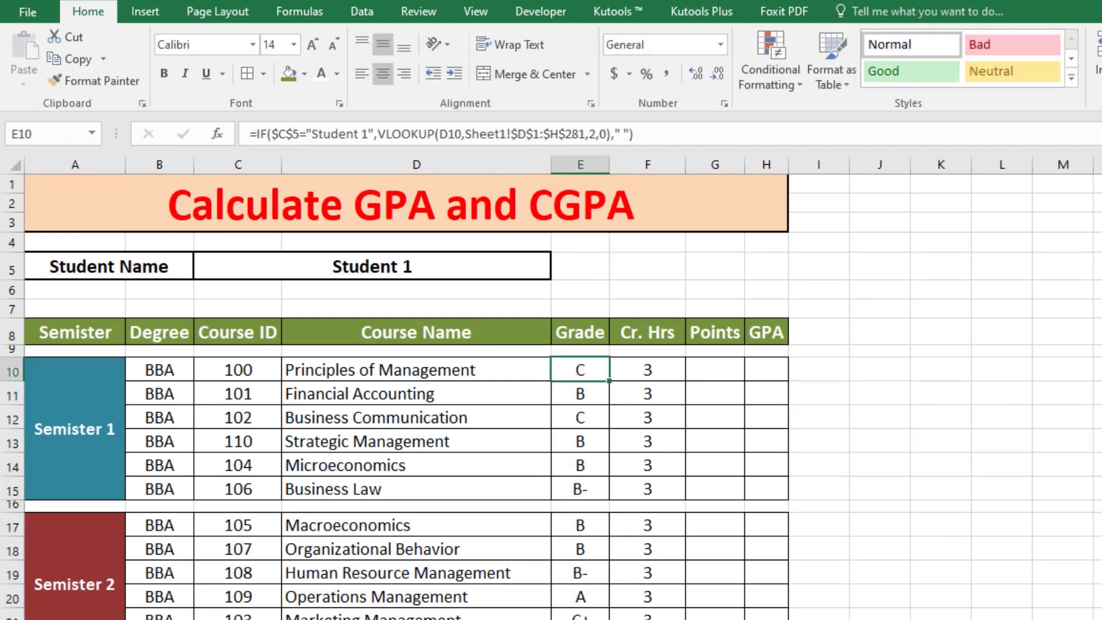
key(ctrl+Page_Up)
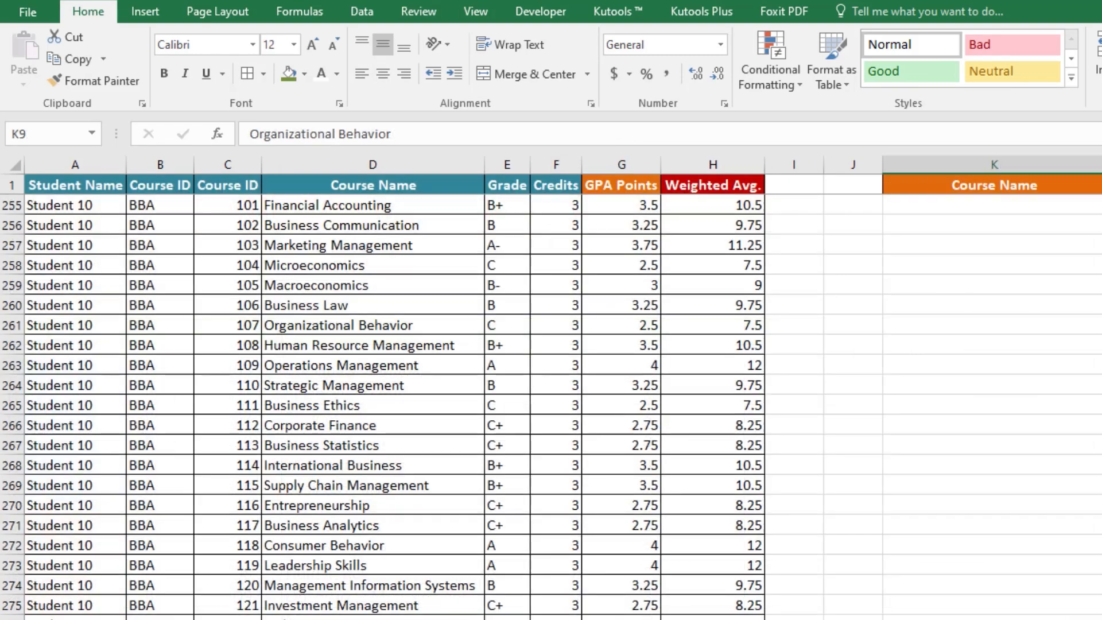
click(298, 207)
scroll(394, 246, up, 20)
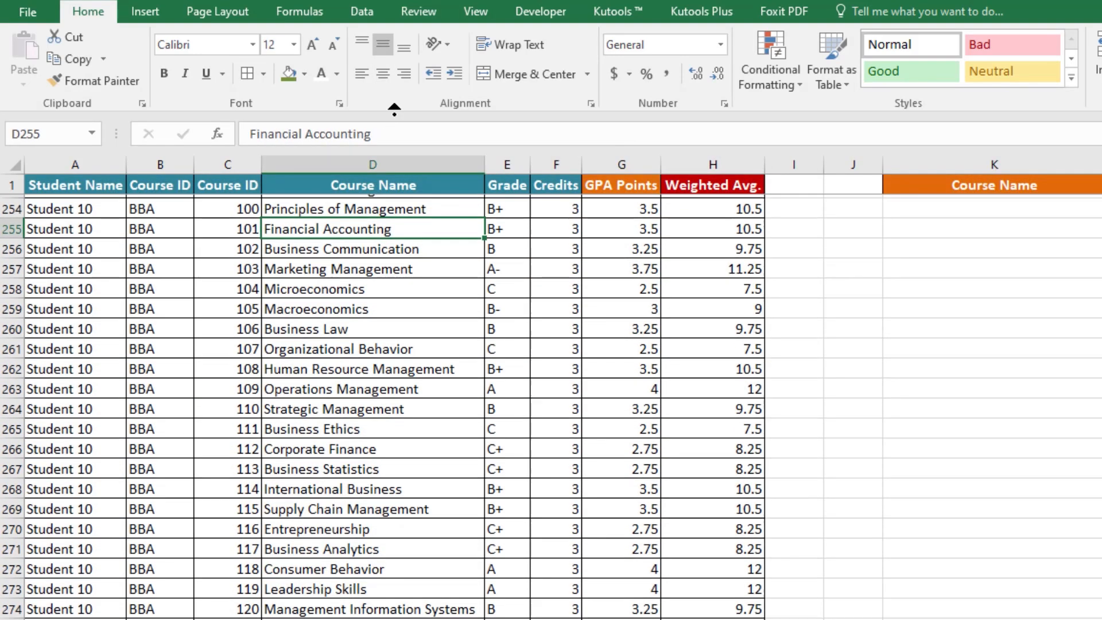
scroll(551, 402, up, 18)
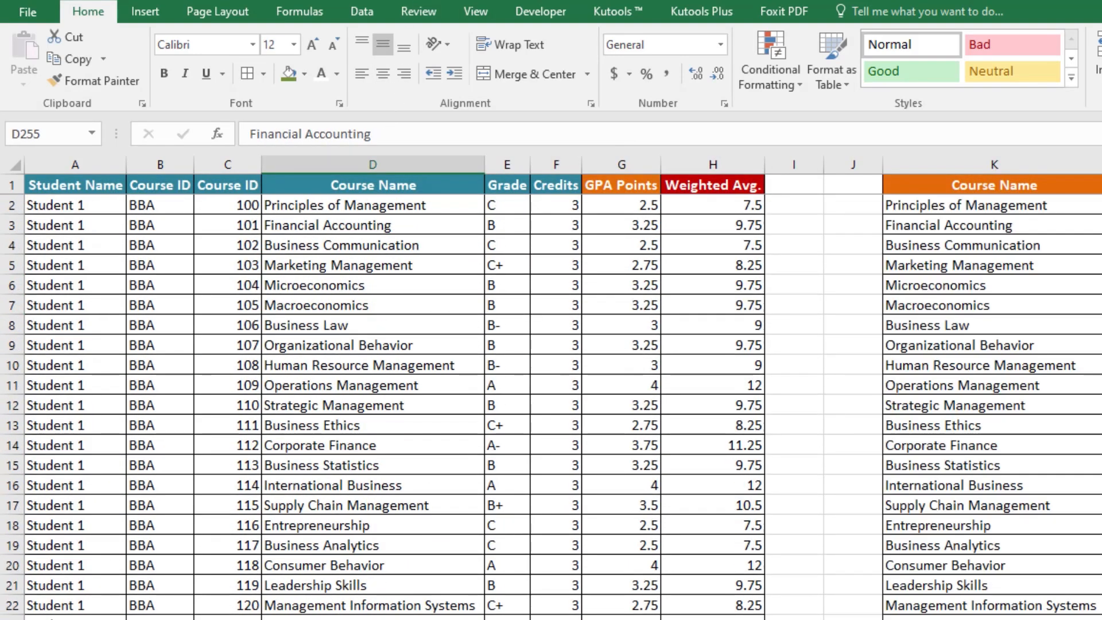
drag(367, 207, 560, 206)
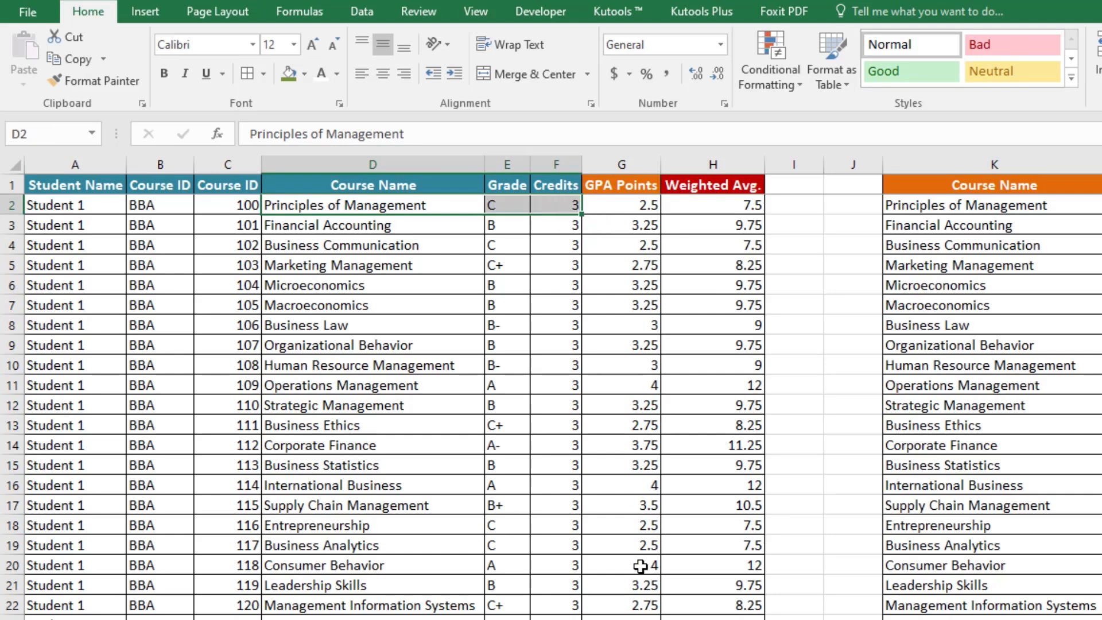
Step: Examine the course names and grades of Student 1's first five courses in D2:E6 of Sheet1
drag(355, 221, 524, 211)
drag(370, 212, 551, 205)
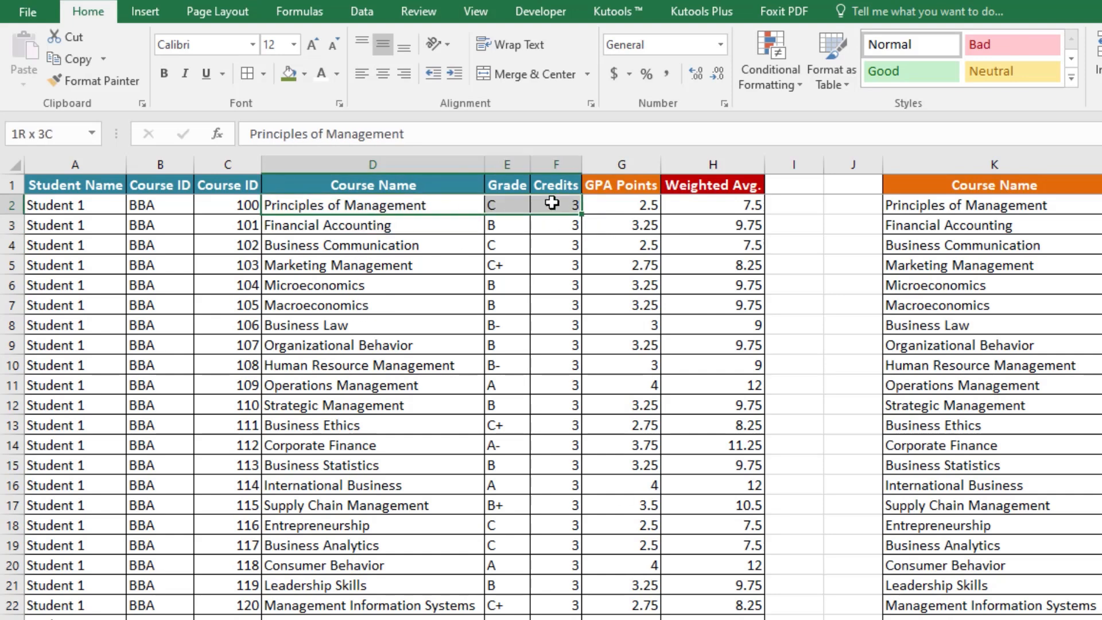
drag(439, 222, 505, 225)
ctrl+scroll(517, 385, up, 2)
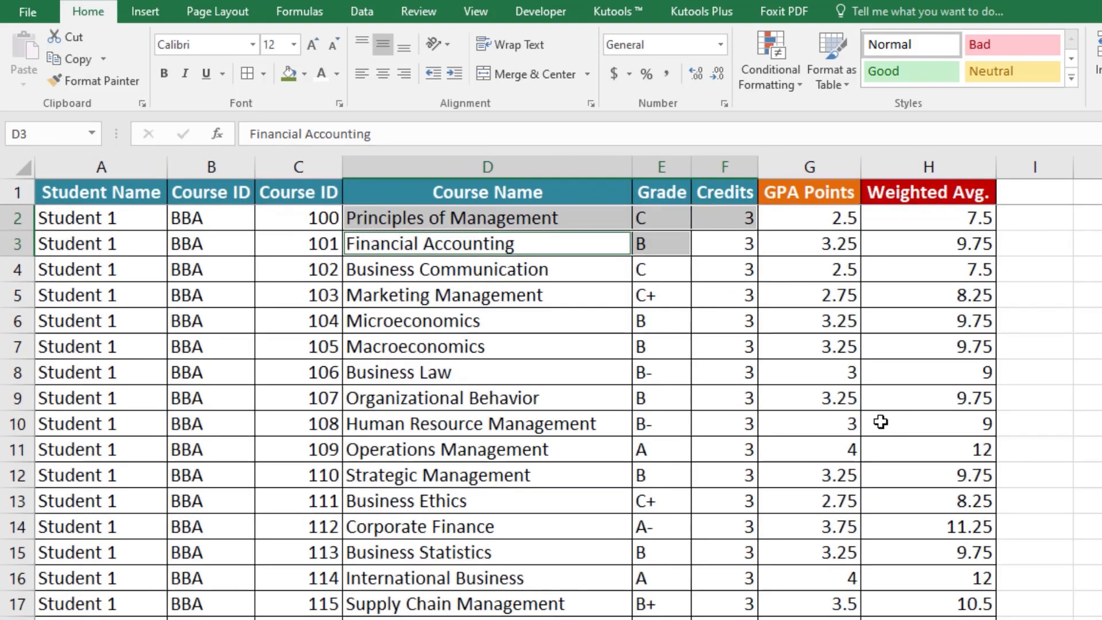
drag(496, 273, 712, 275)
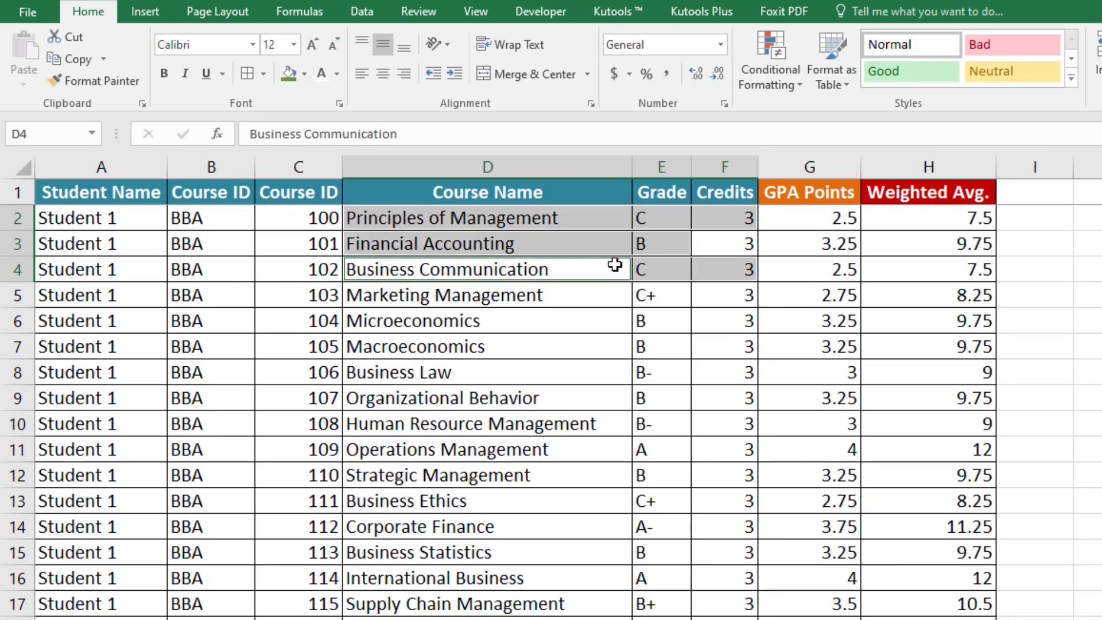
ctrl+click(566, 298)
drag(566, 297, 721, 291)
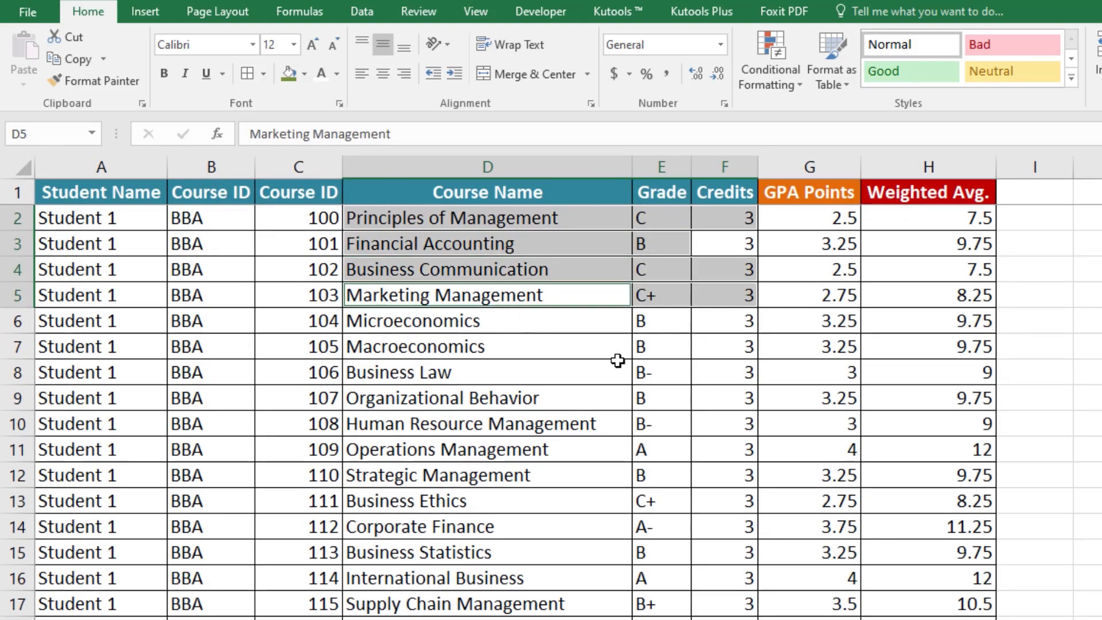
click(550, 325)
drag(532, 218, 652, 330)
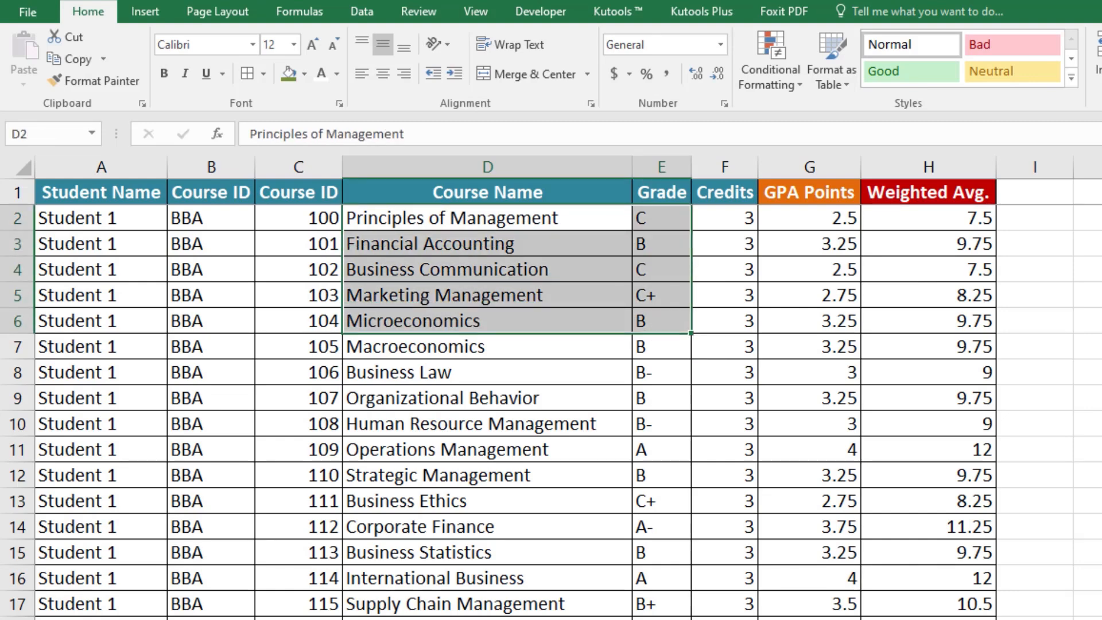
Step: Return to the dashboard sheet and review the nested IF and VLOOKUP grade formula in E10
click(144, 619)
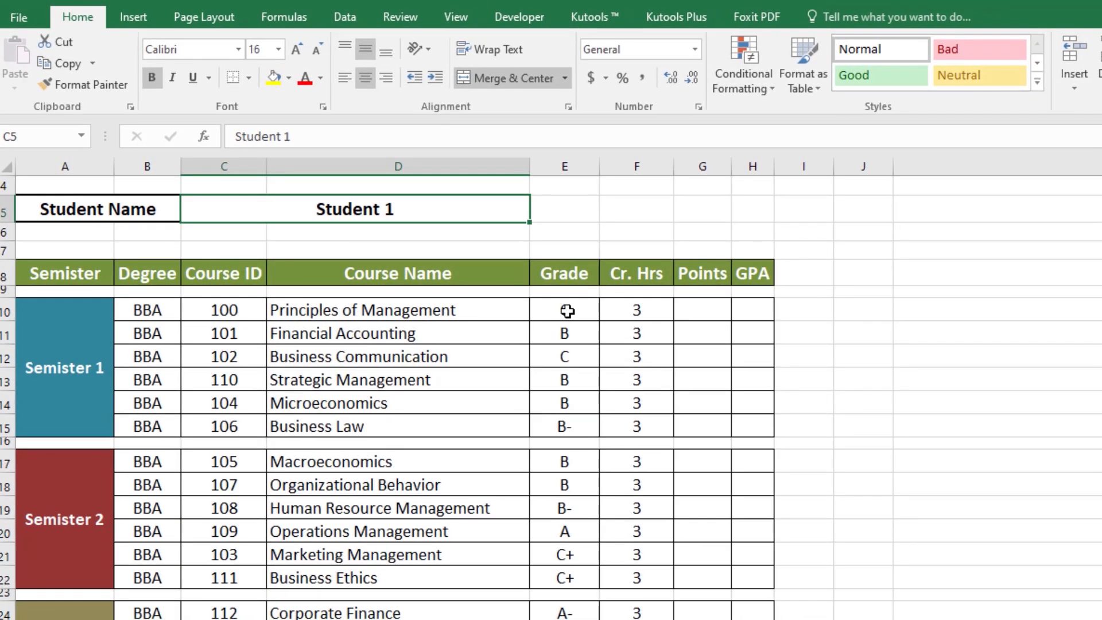
double_click(593, 315)
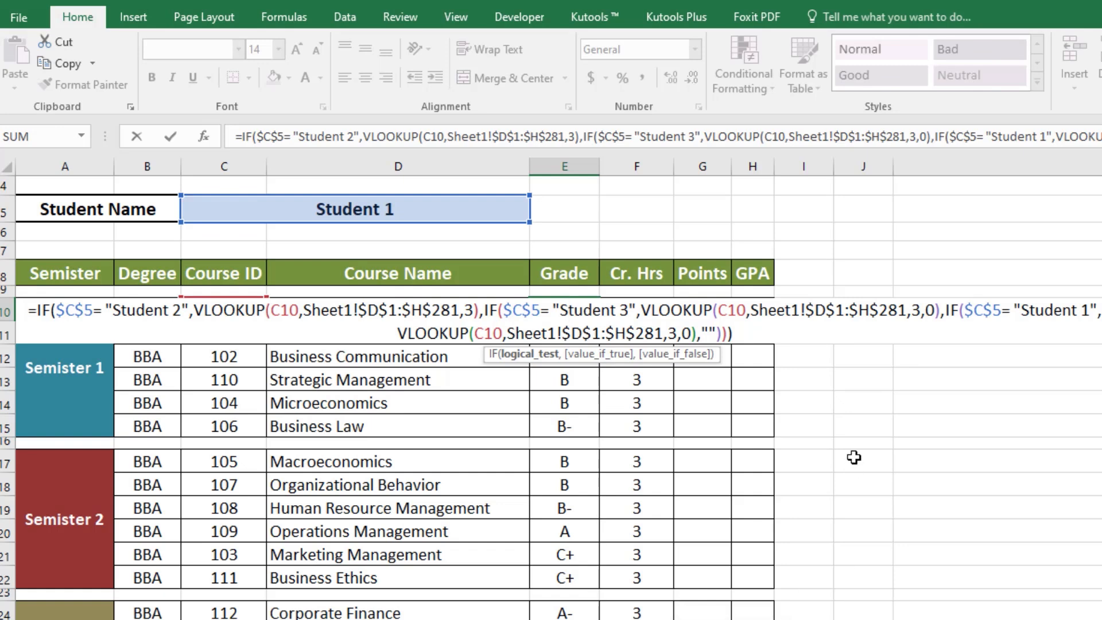
click(778, 329)
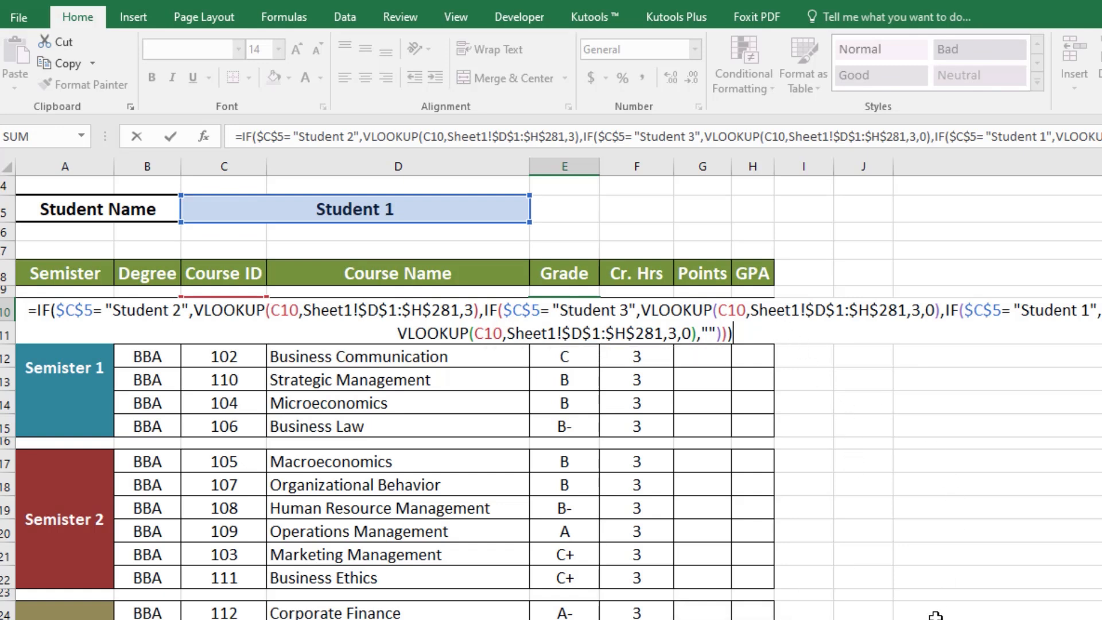
key(Return)
Step: Set the student name in C5 to Student 2 to test the grade lookup
double_click(446, 209)
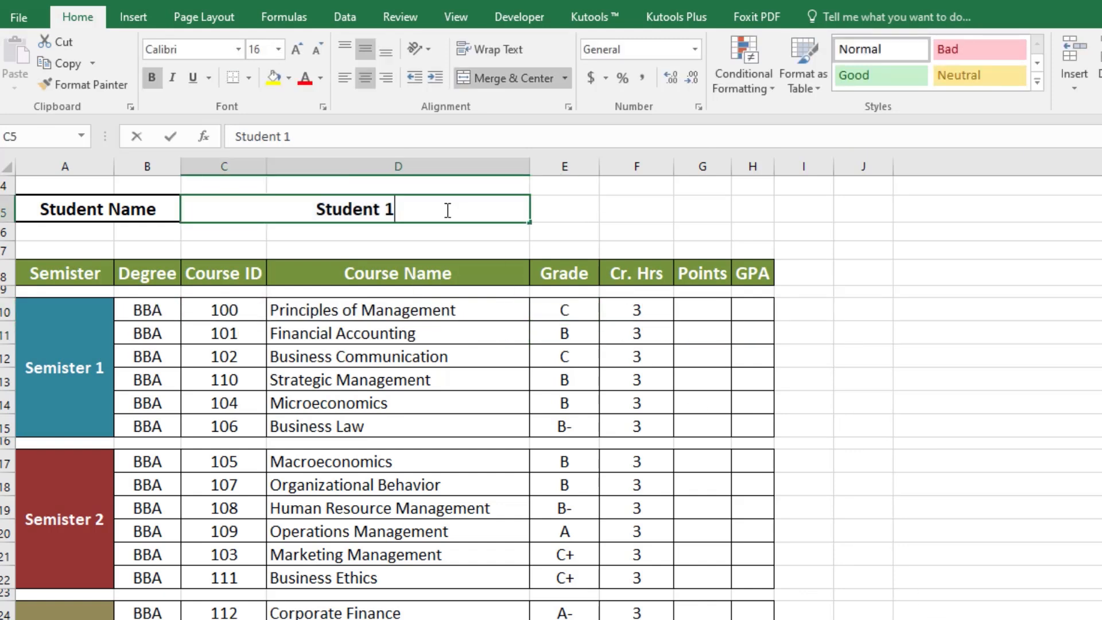
key(BackSpace)
text(2)
key(Tab)
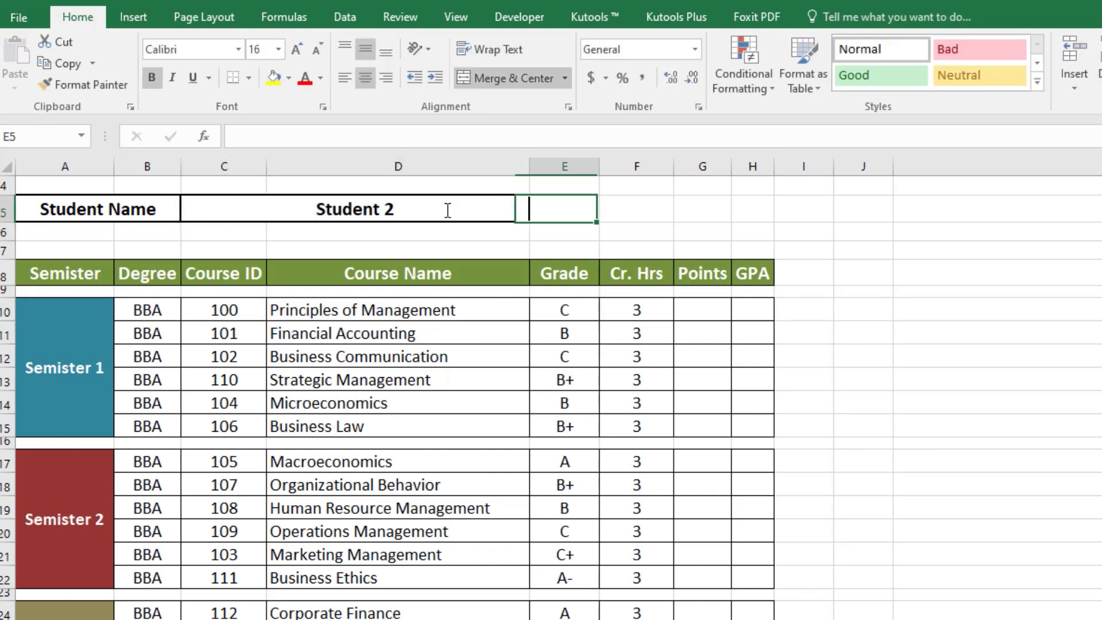
Step: Set the student name in C5 to Student 3 and check the Grade column across the semesters
click(448, 210)
key(BackSpace)
text(3)
key(Return)
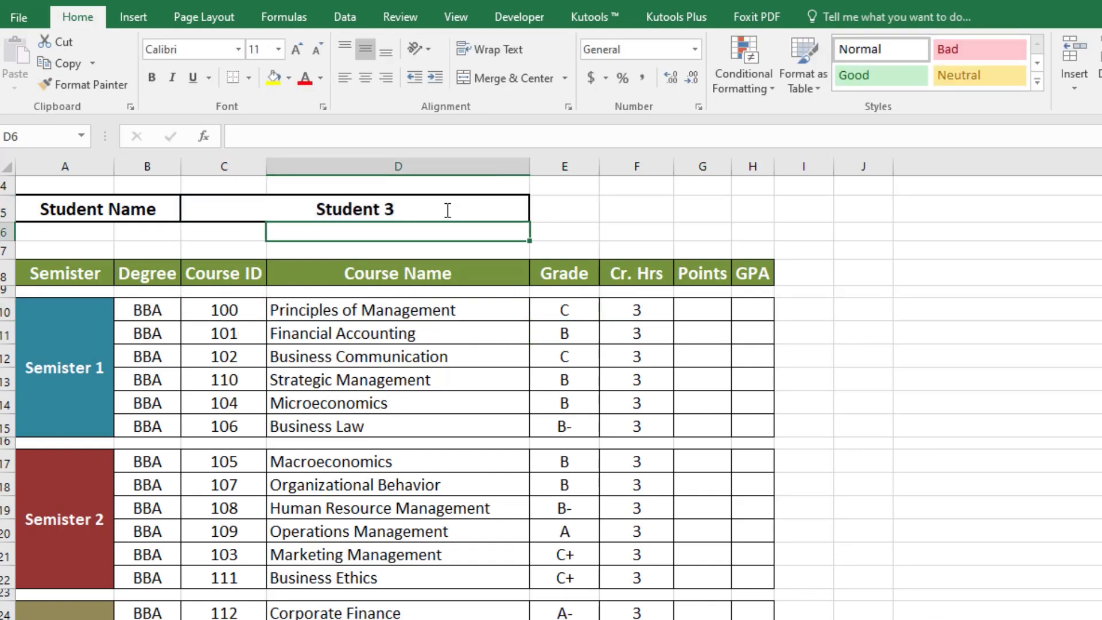
scroll(551, 396, down, 7)
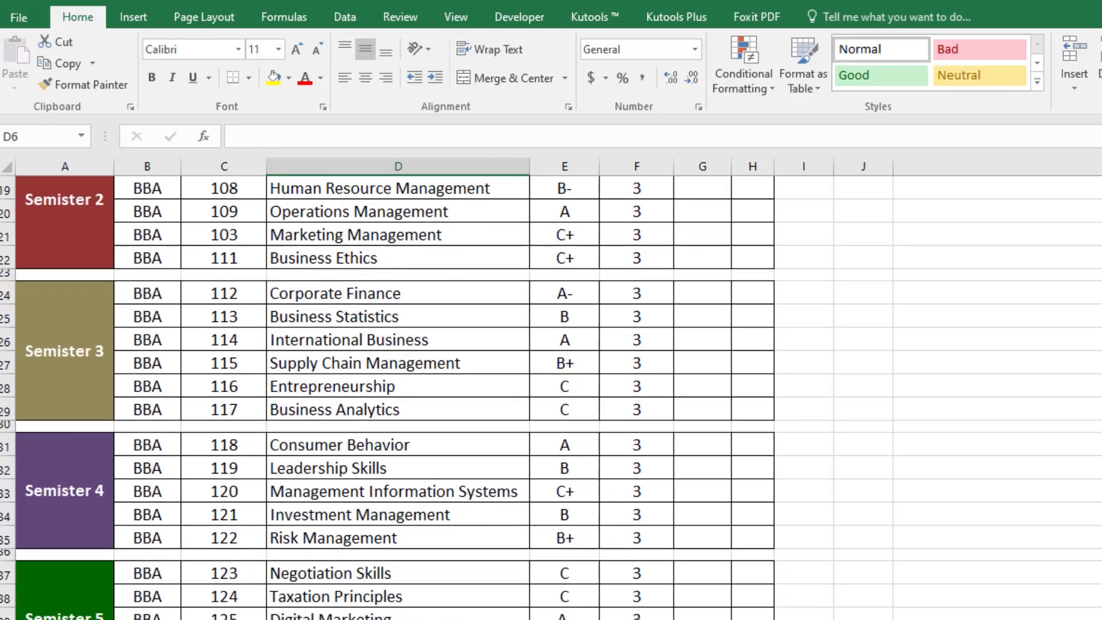
scroll(551, 396, up, 8)
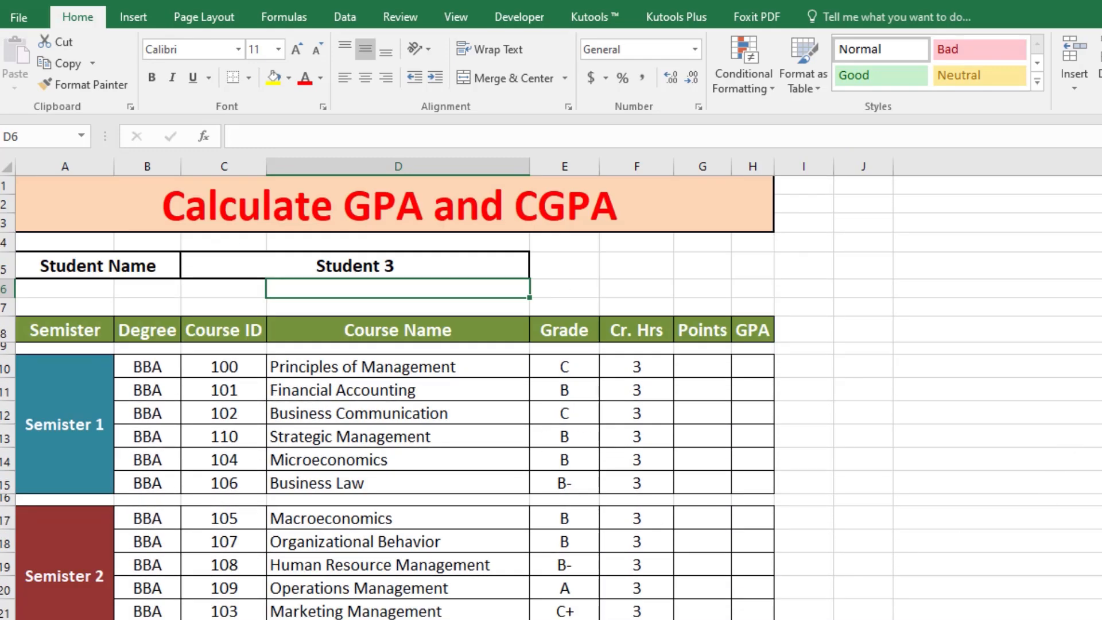
Step: Start a VLOOKUP formula in the Points cell G10 with the grade in E10 as lookup value
click(709, 365)
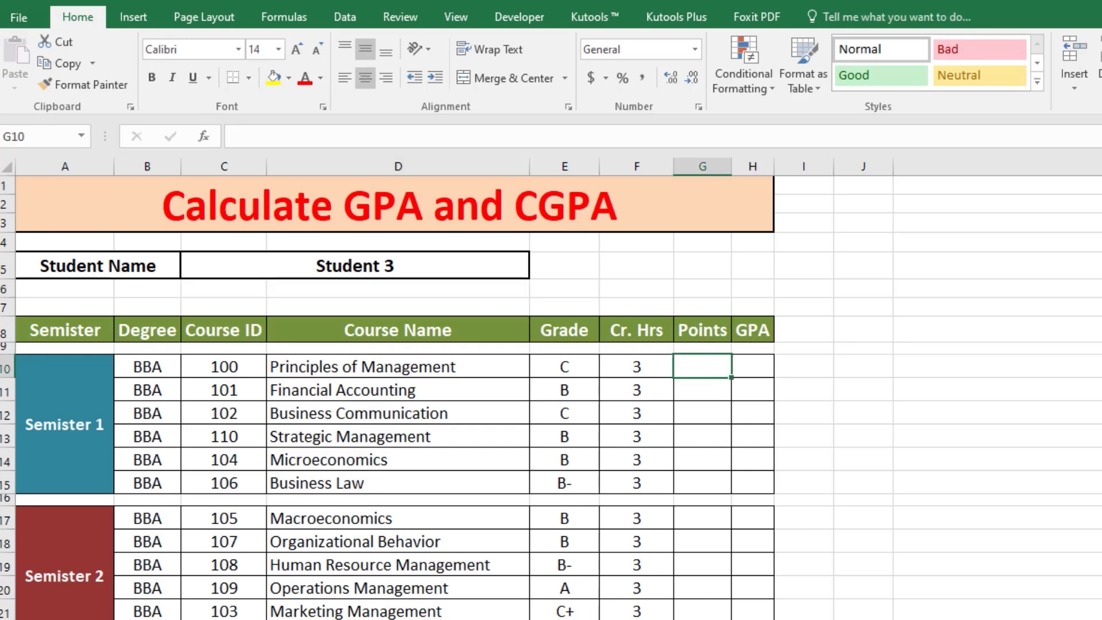
text(=V)
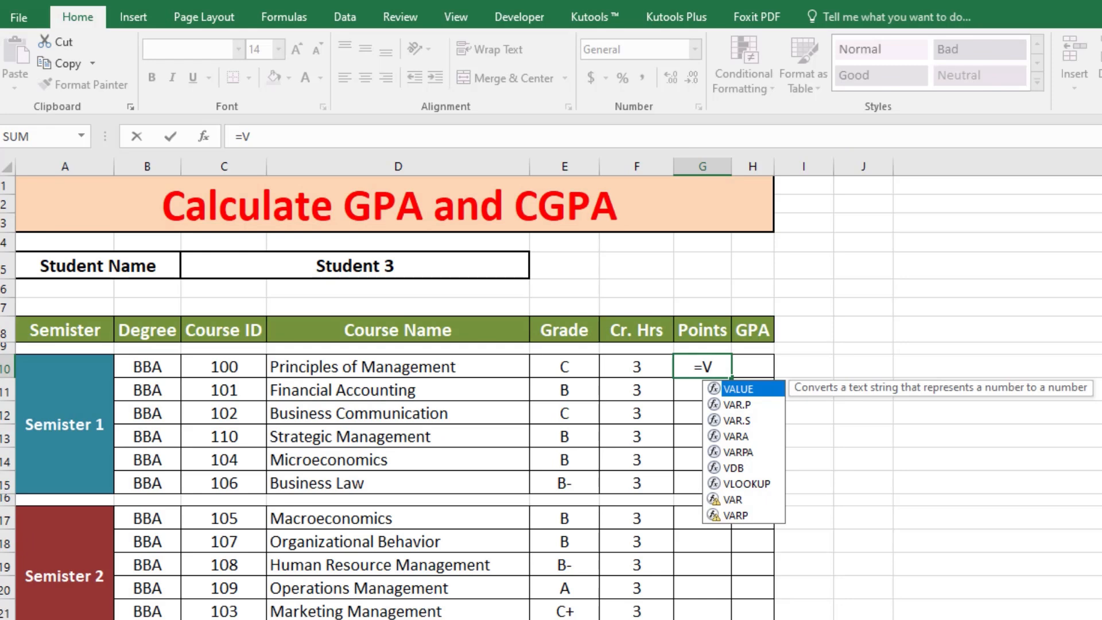
text(loo)
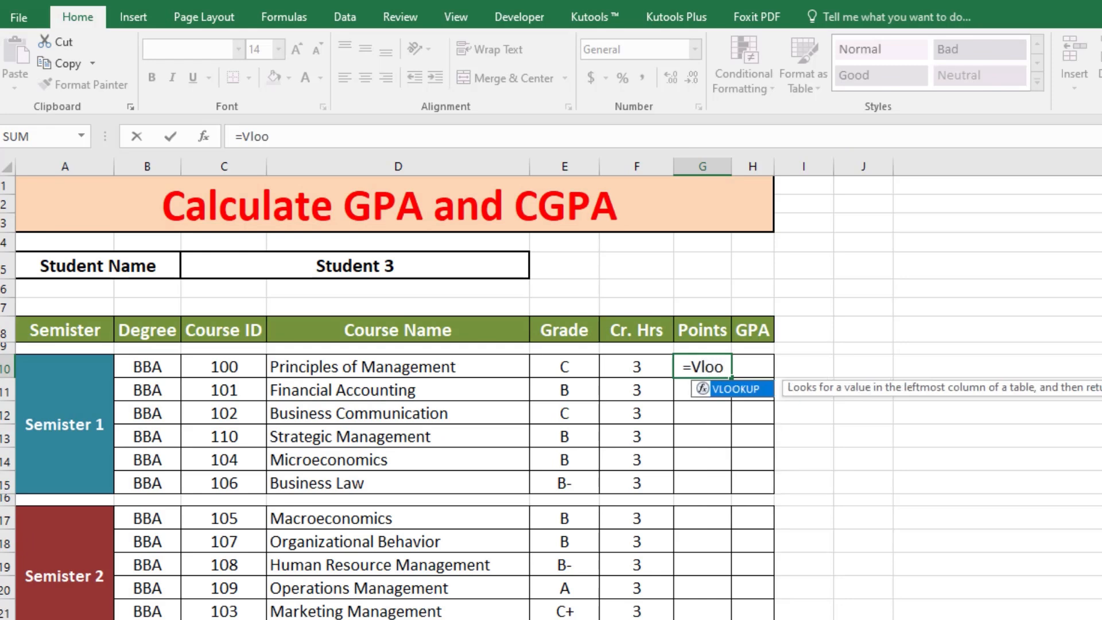
text(kup)
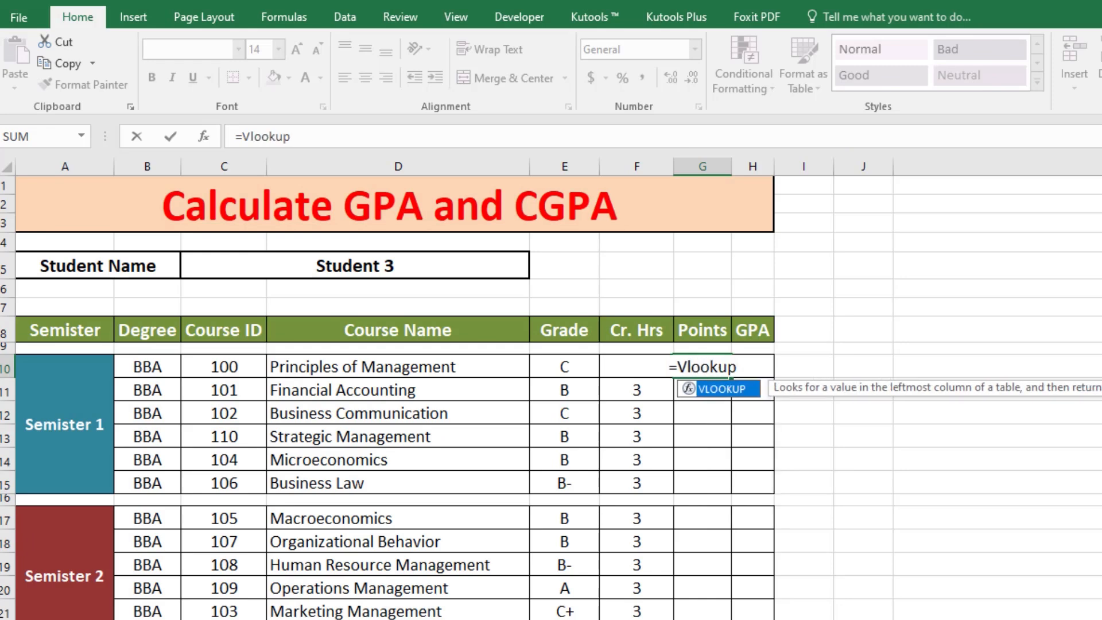
text(()
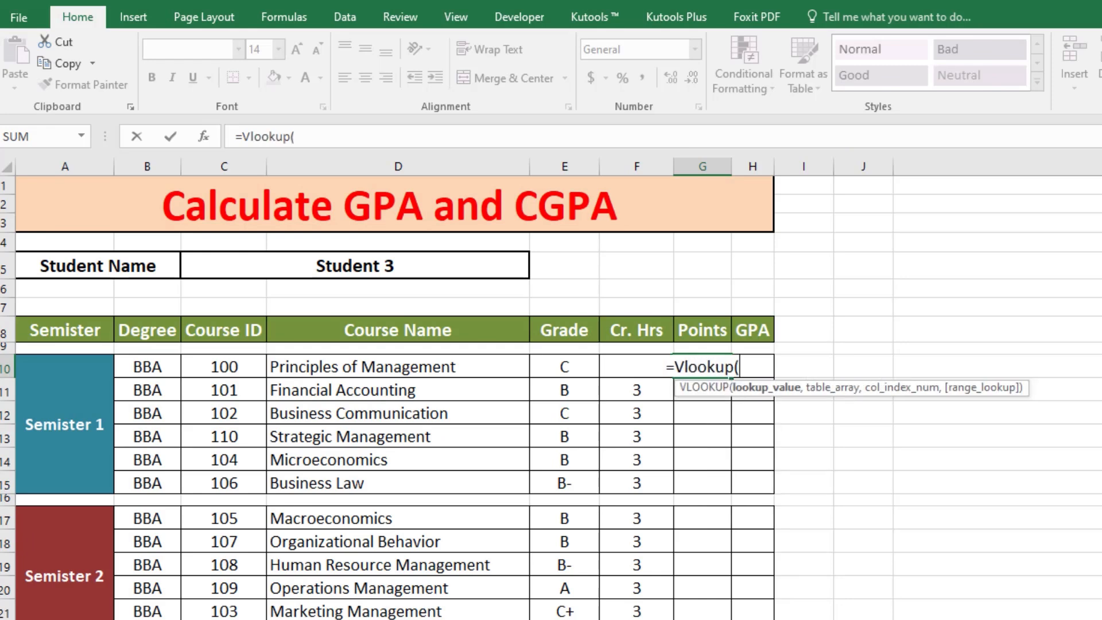
click(553, 360)
text(,)
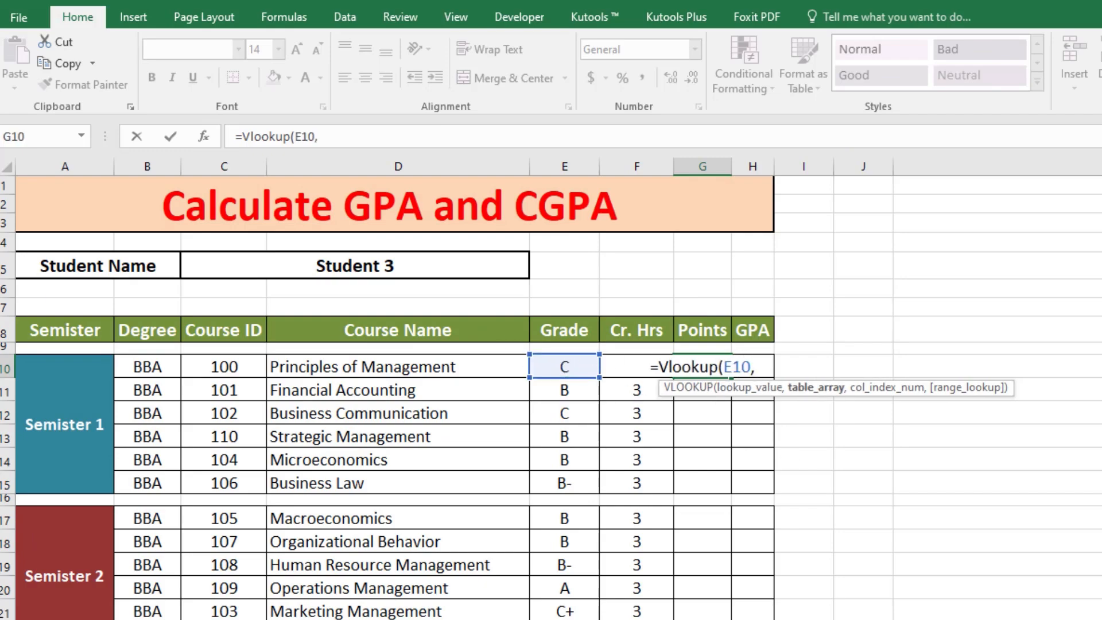
Step: Complete the G10 formula with the absolute table array Sheet1!$O$1:$P$10, column index 2 and match type 0, and enter it
key(ctrl+Page_Down)
scroll(551, 388, right, 3)
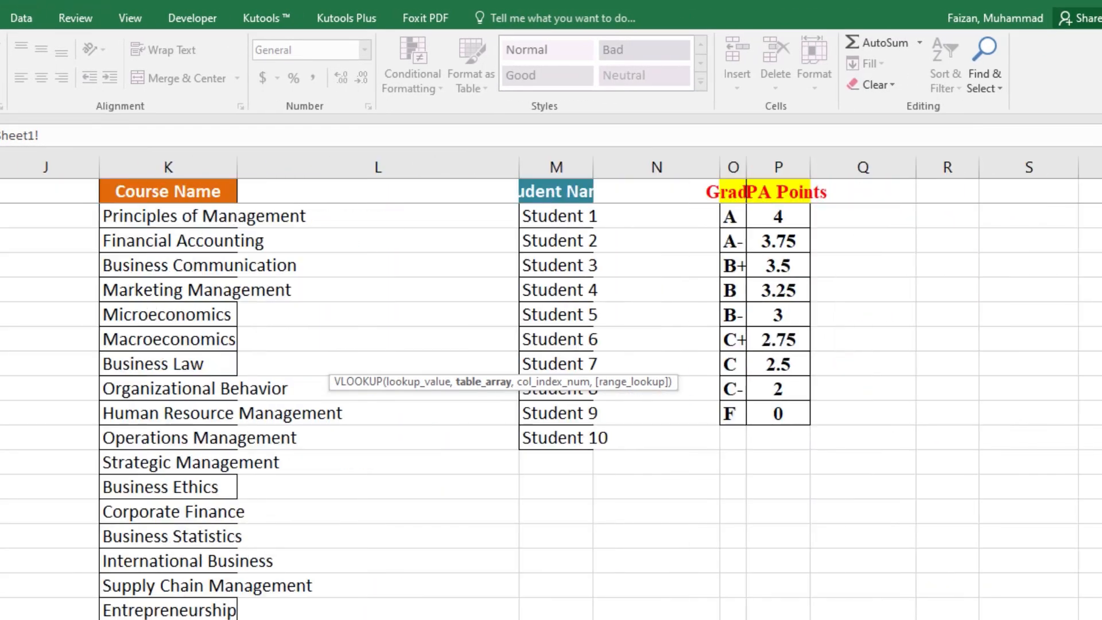
drag(743, 191, 793, 418)
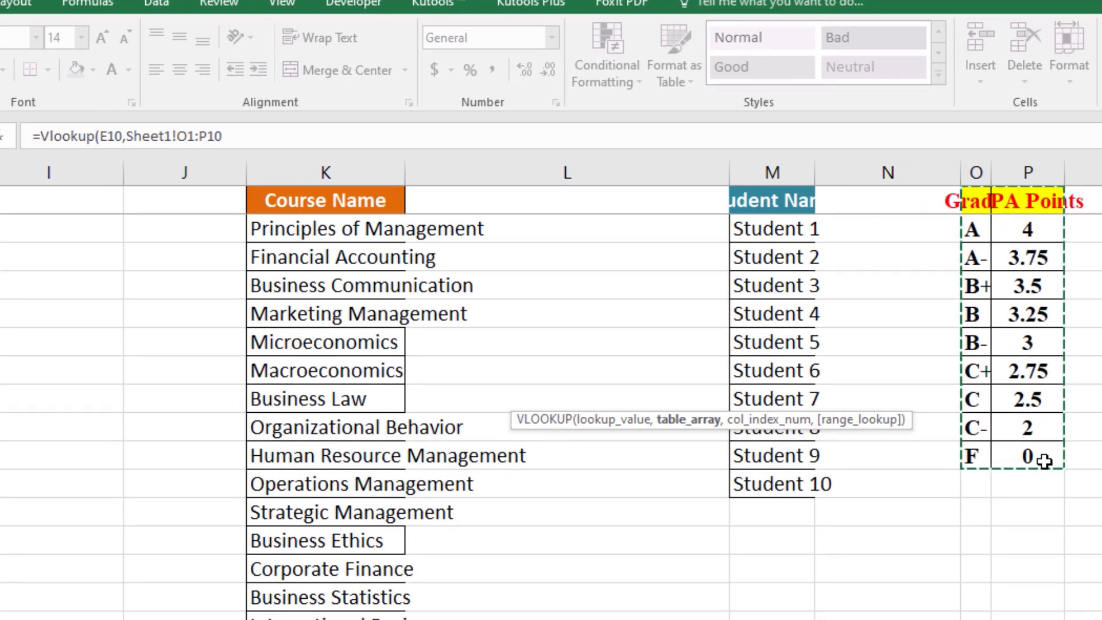
key(F4)
text(,2)
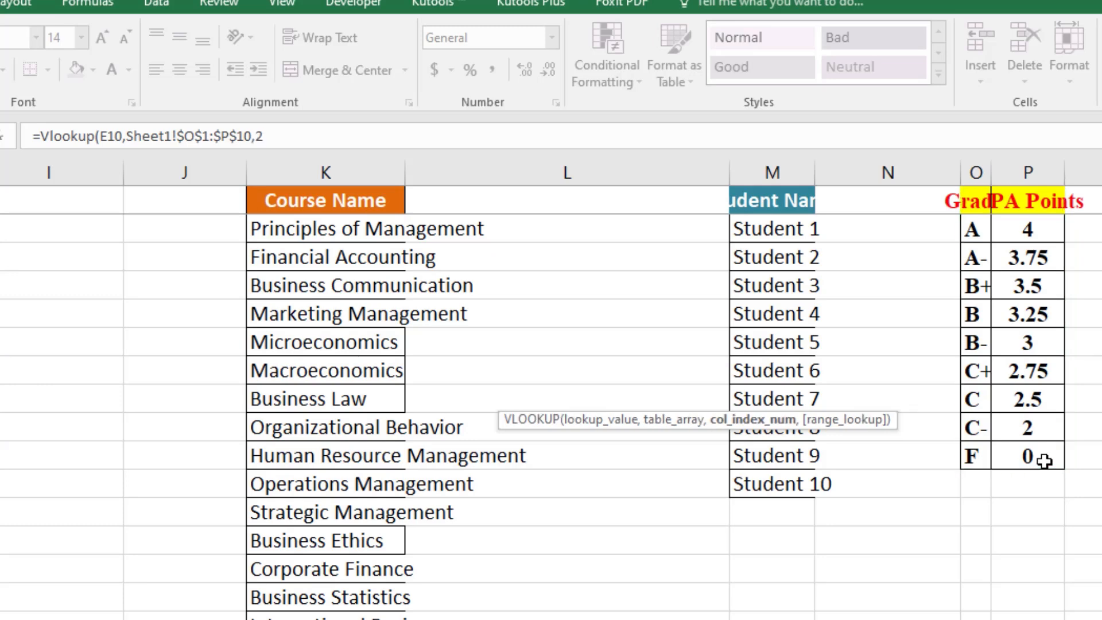
text(,0))
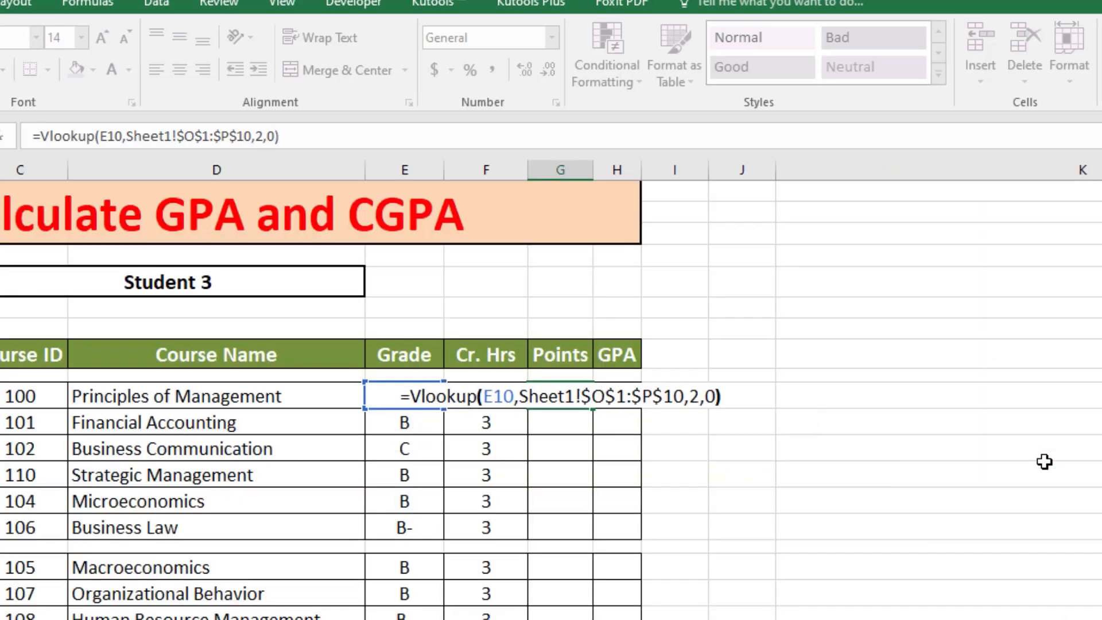
key(Return)
Step: Copy the G10 points formula into the remaining Points cells of Semister 1 through Semister 5
right_click(589, 400)
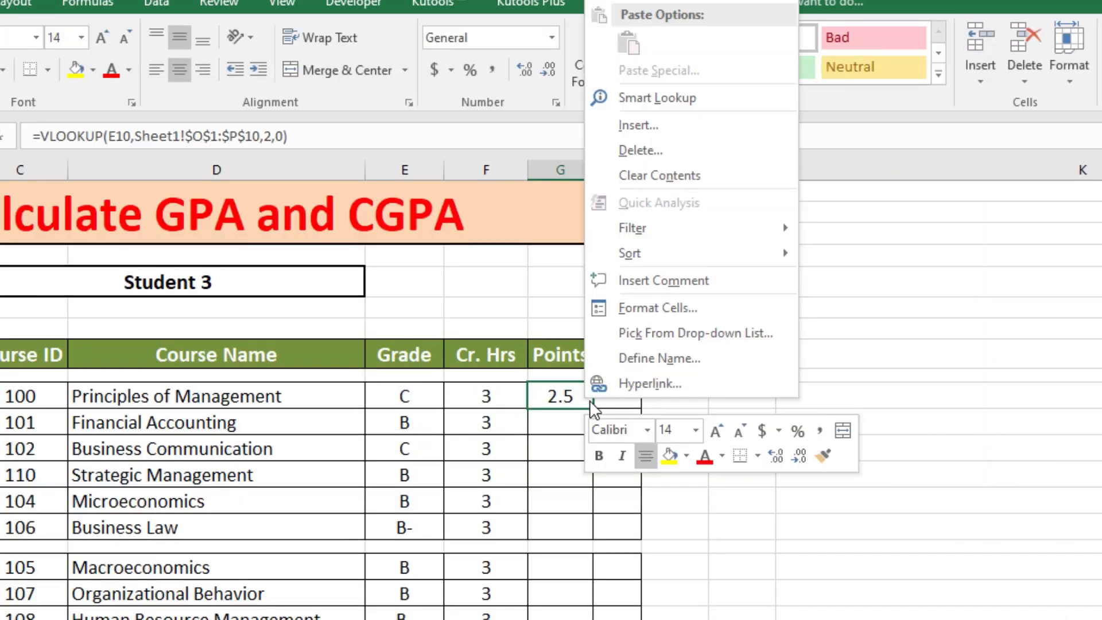
click(631, 2)
scroll(608, 345, down, 1)
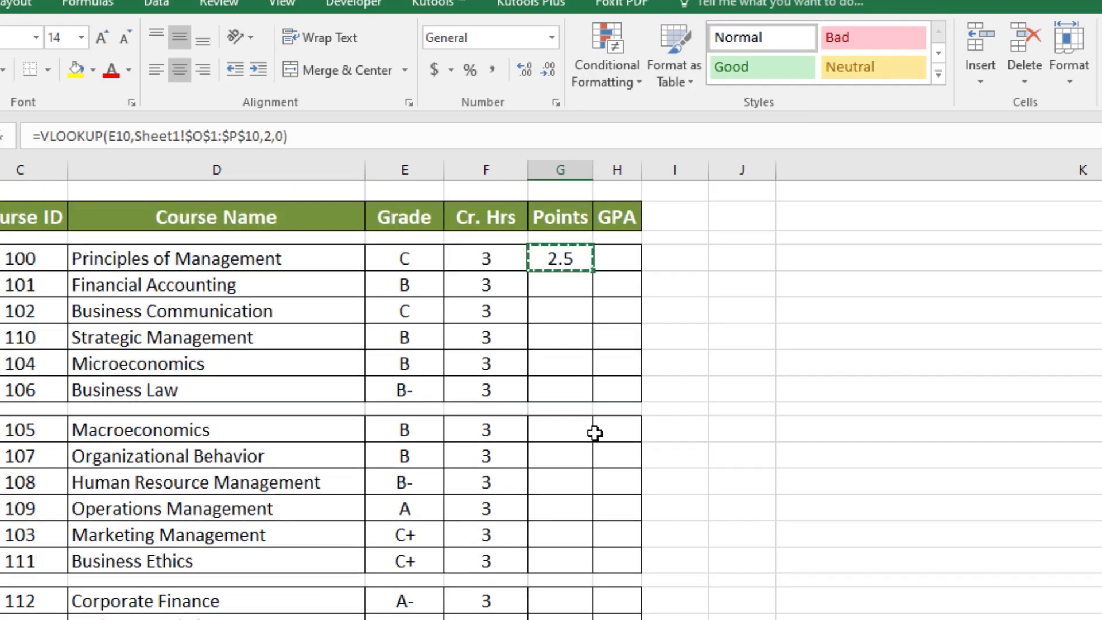
drag(563, 303, 554, 619)
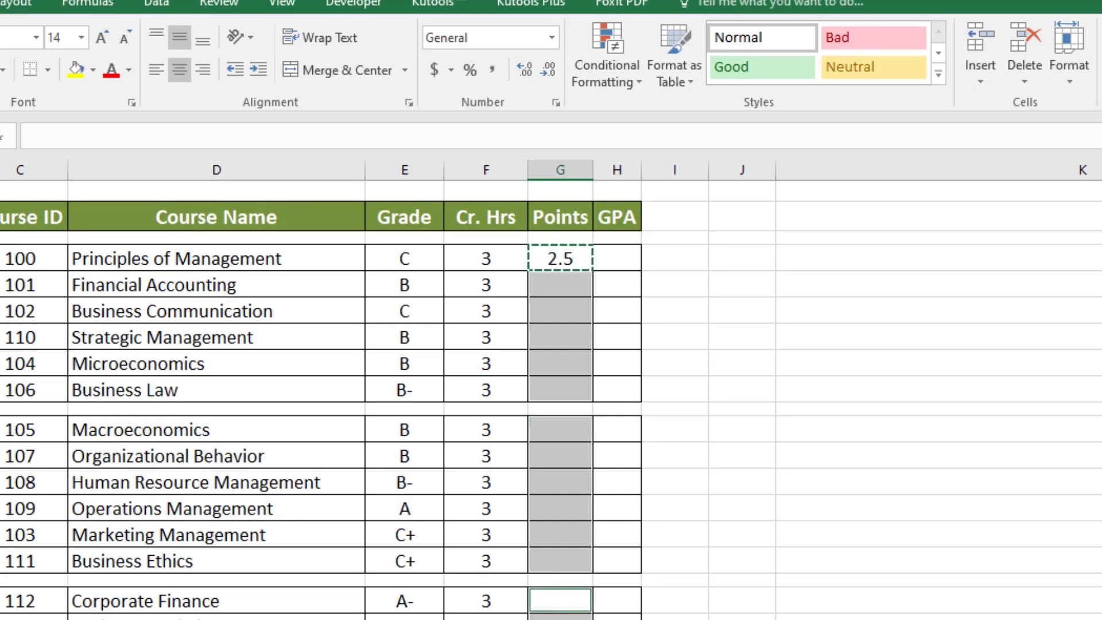
scroll(950, 582, down, 4)
drag(556, 517, 565, 618)
ctrl+click(561, 619)
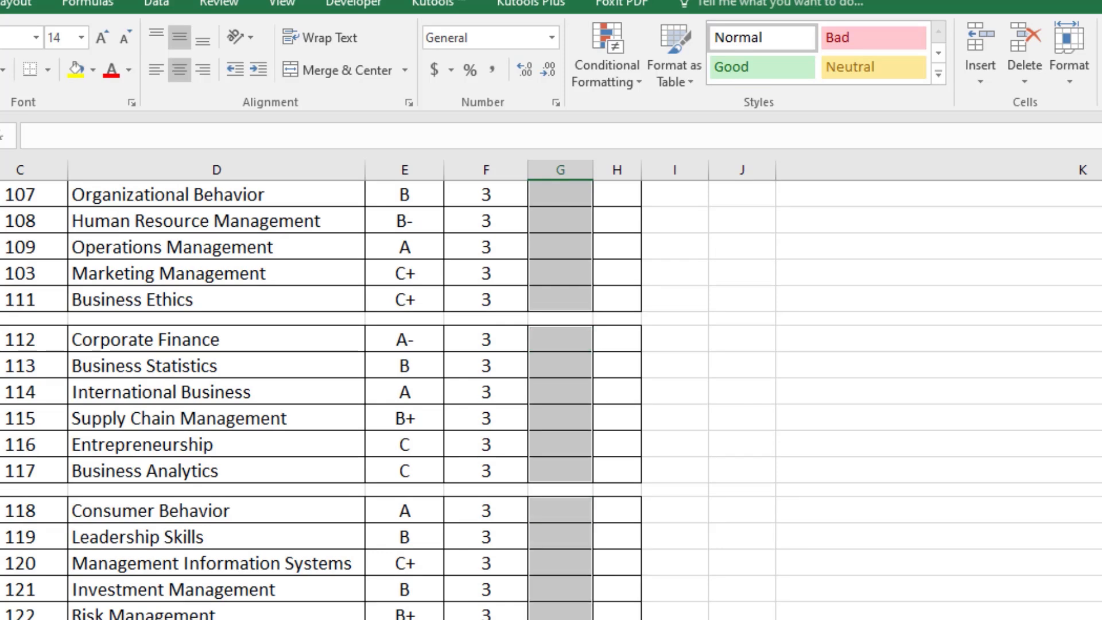
key(ctrl+v)
scroll(360, 364, up, 5)
Step: Set the student name in C5 to Student 1 to test the points lookup
click(264, 286)
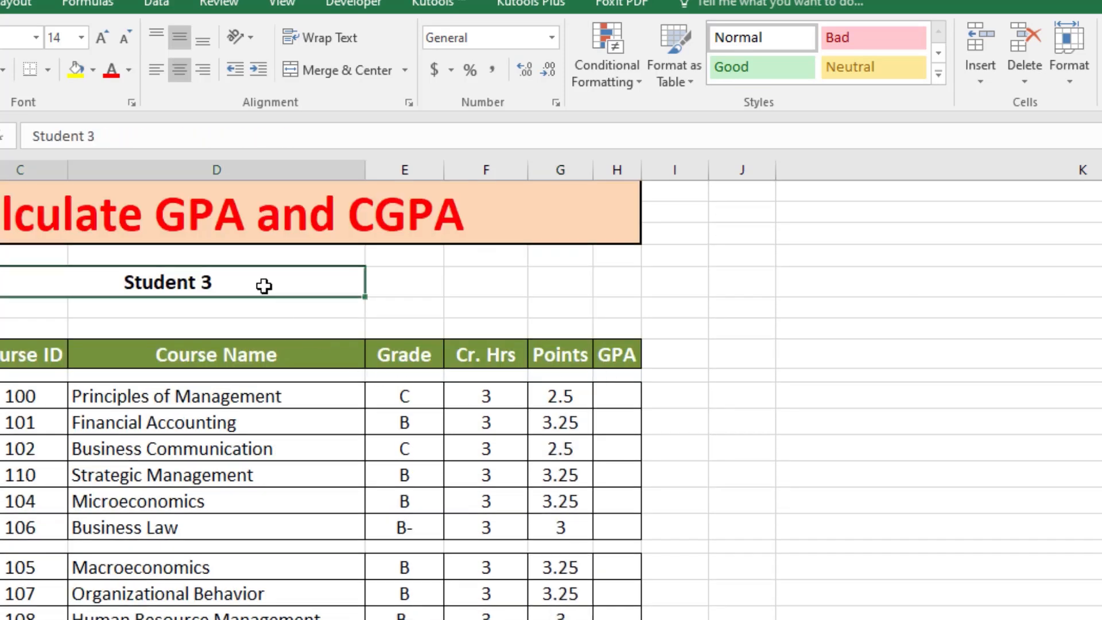
double_click(264, 285)
key(BackSpace)
text(1)
key(Return)
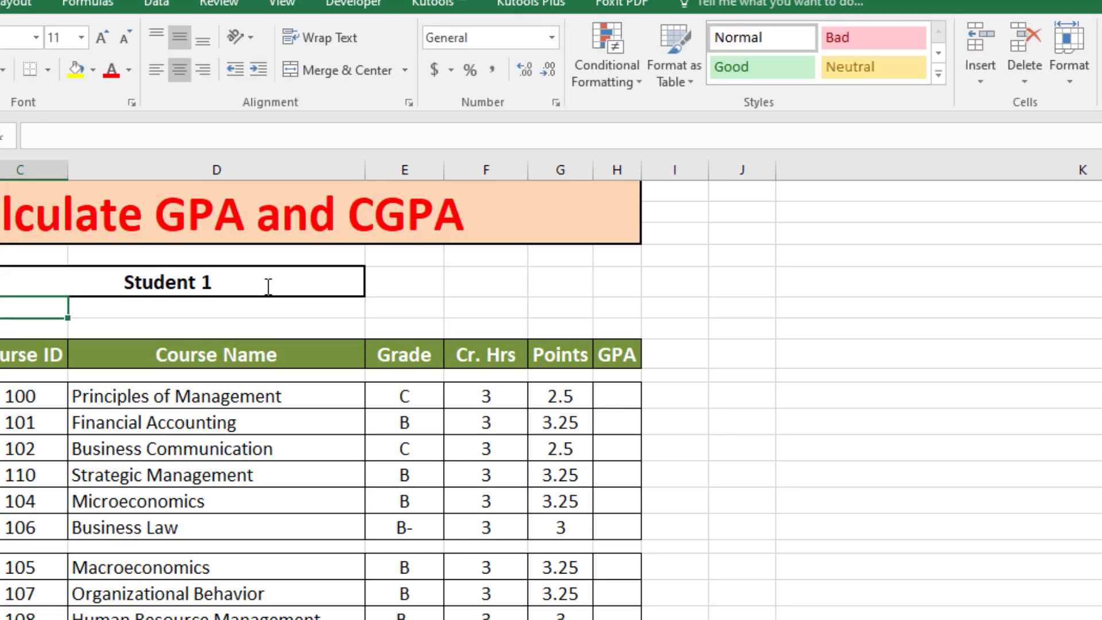
Step: Switch the student name in C5 to Student 2
click(269, 286)
double_click(268, 285)
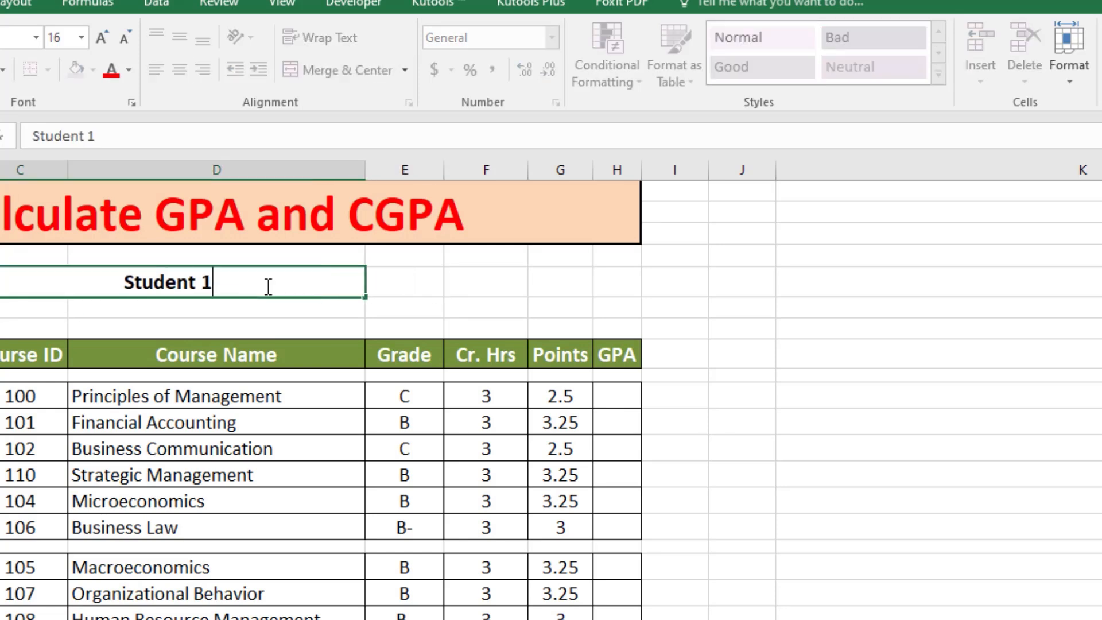
key(BackSpace)
text(2)
key(Return)
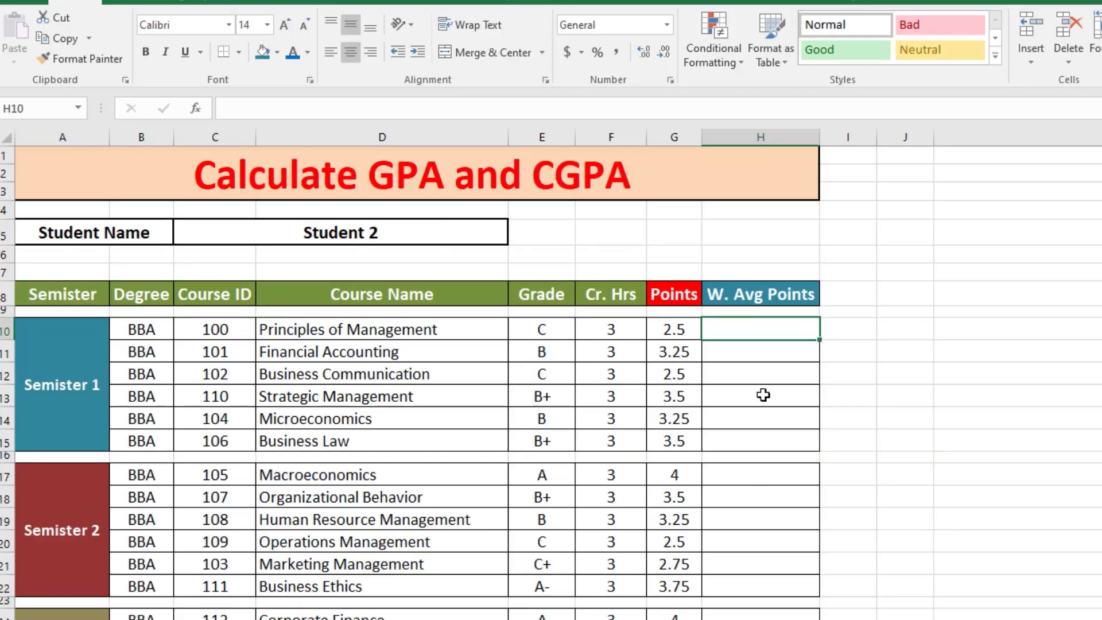
Step: Calculate the weighted average points in H10 with the formula =F10*G10
text(=)
click(638, 329)
text(*)
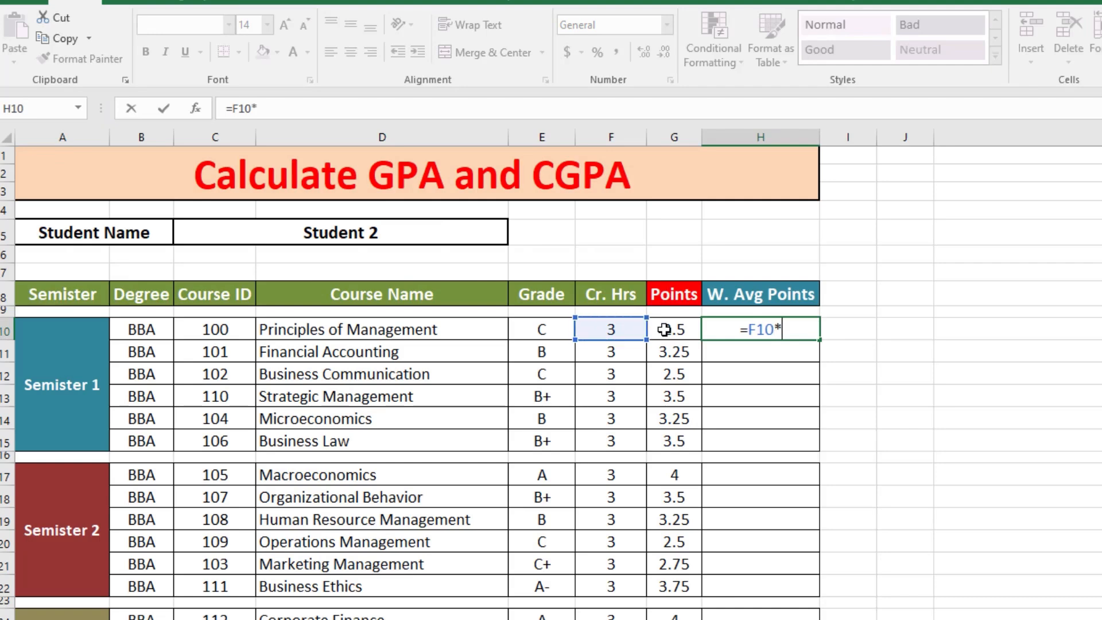
click(669, 329)
key(Return)
Step: Copy the H10 weighted points formula into the remaining W. Avg Points cells of Semister 1 through Semister 5
right_click(767, 332)
click(814, 2)
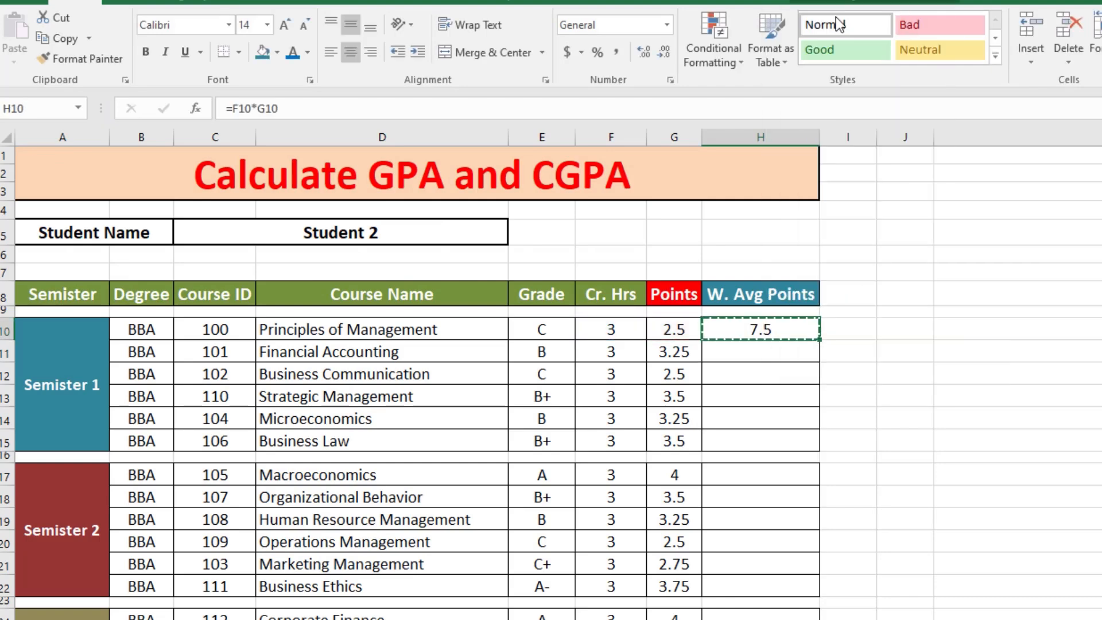
drag(787, 350, 750, 573)
scroll(760, 570, down, 2)
scroll(840, 306, down, 4)
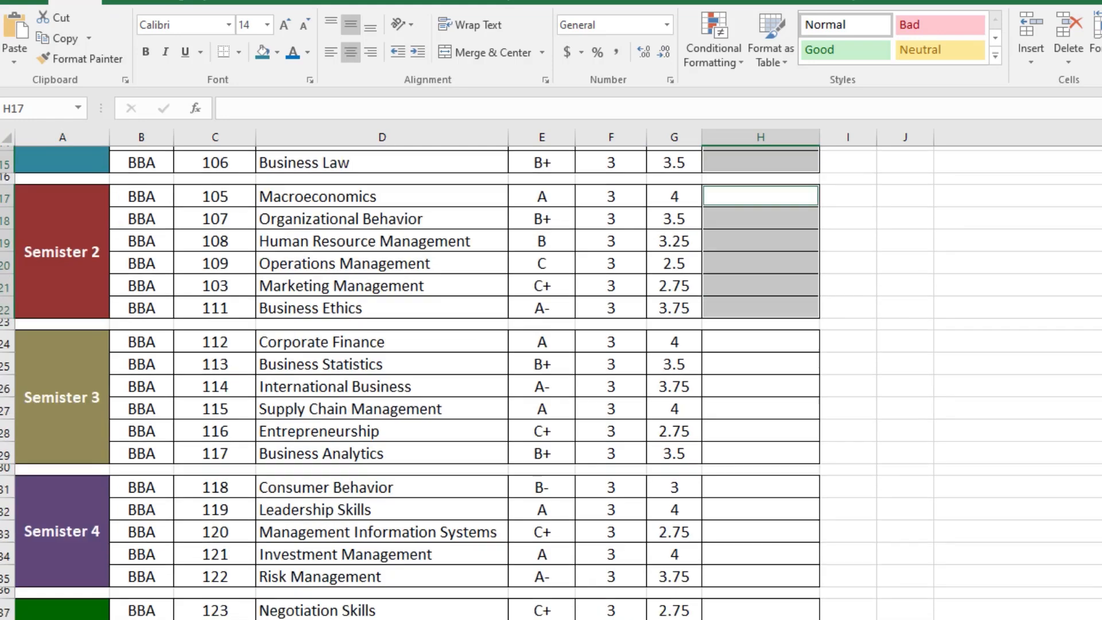
drag(762, 285, 756, 506)
drag(750, 554, 752, 615)
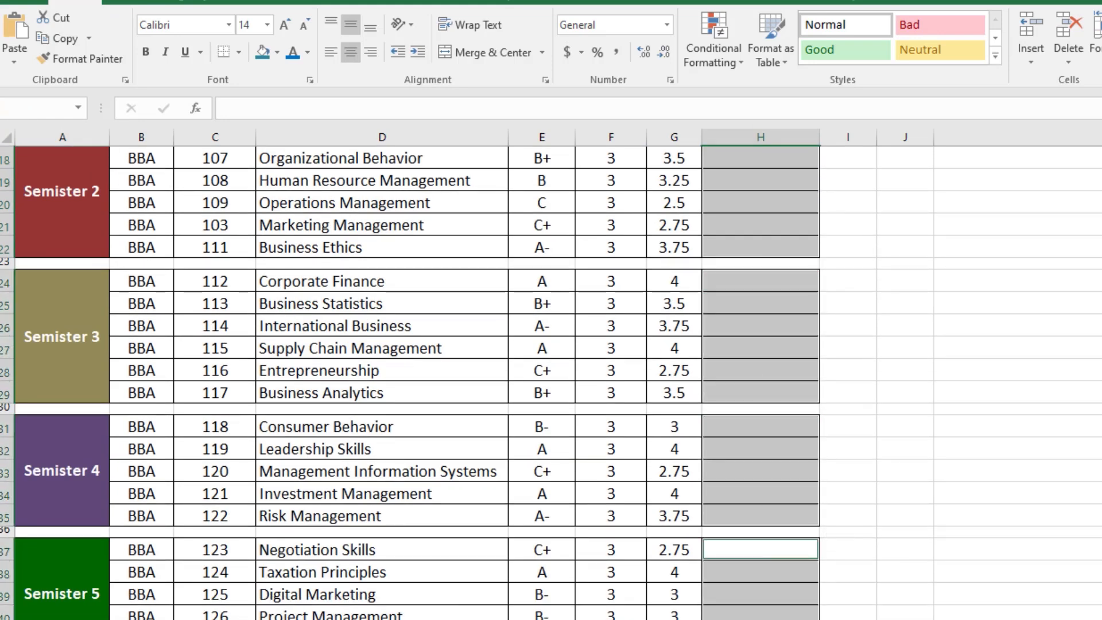
key(Return)
scroll(795, 328, up, 6)
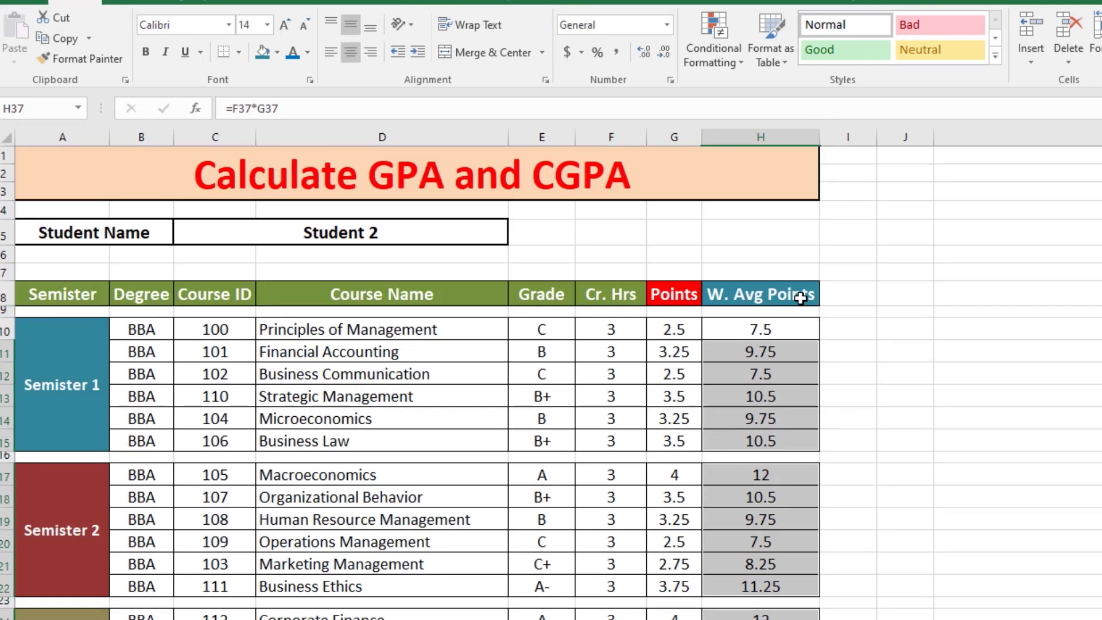
scroll(776, 502, down, 3)
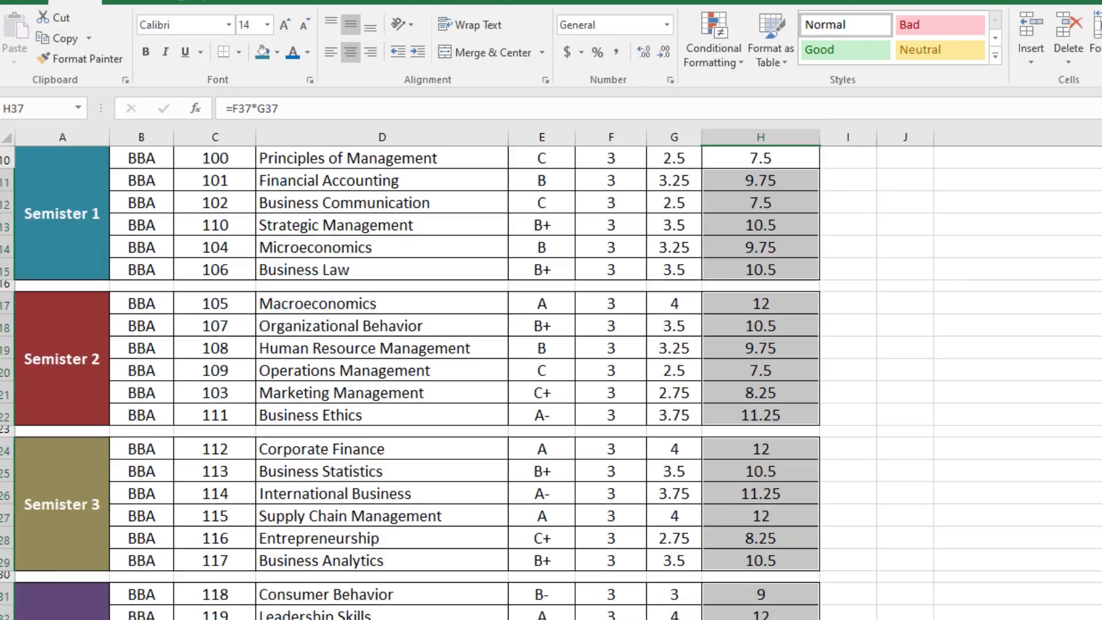
scroll(900, 516, down, 3)
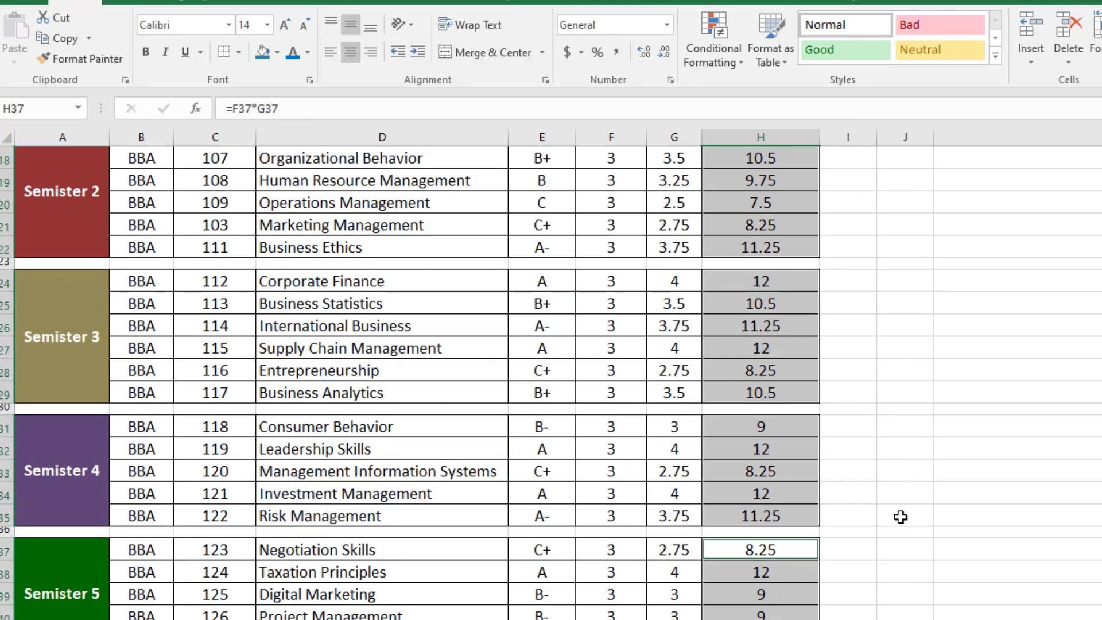
click(901, 516)
scroll(551, 382, up, 6)
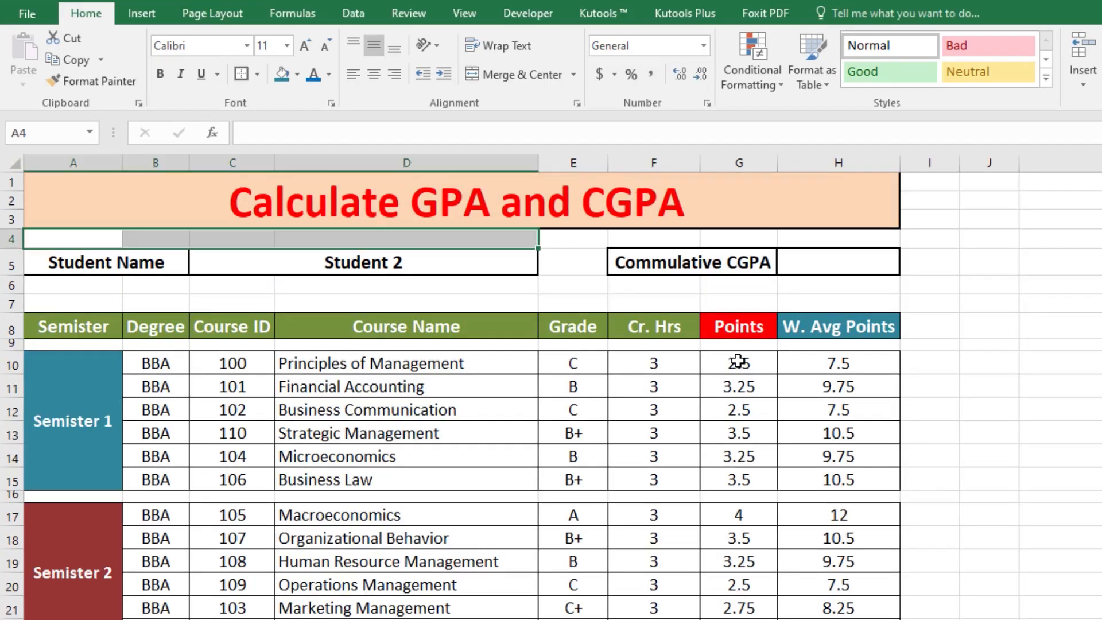
Step: Wrap the G10 points lookup in IFERROR so it reads =IFERROR(VLOOKUP(E10,Sheet1!$O$1:$P$10,2,0),"")
click(739, 361)
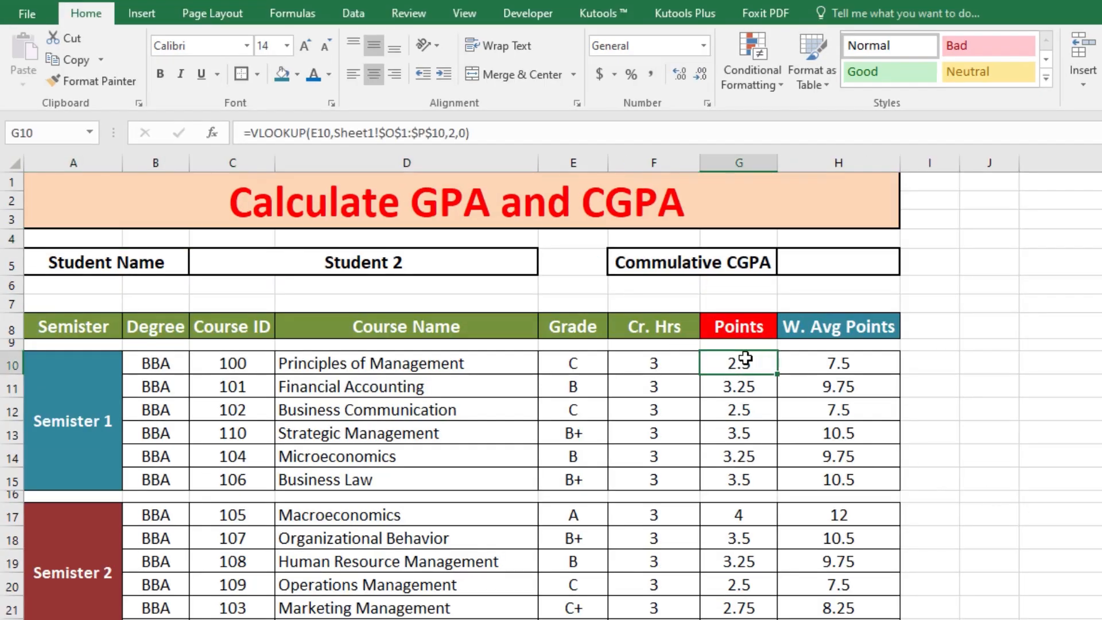
double_click(743, 360)
click(607, 362)
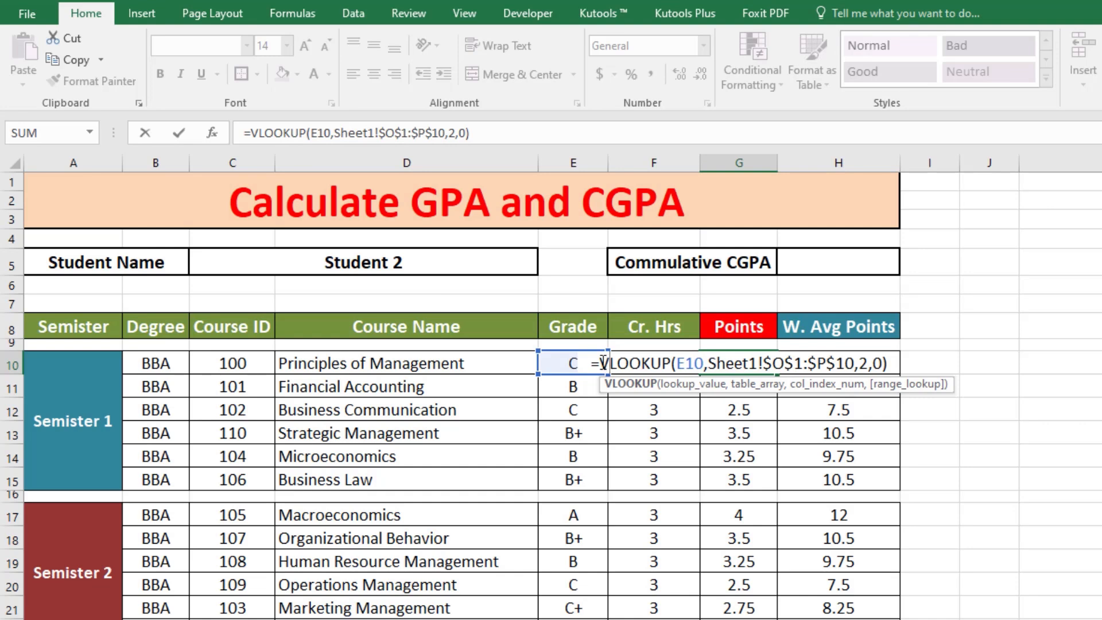
click(603, 363)
text(iferr)
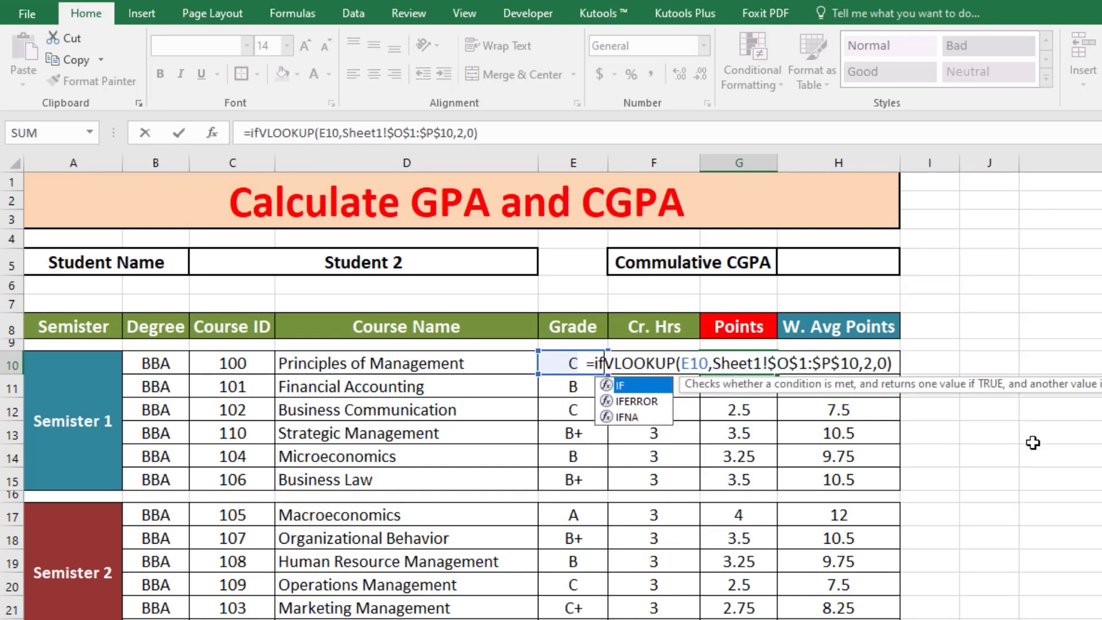
text(or)
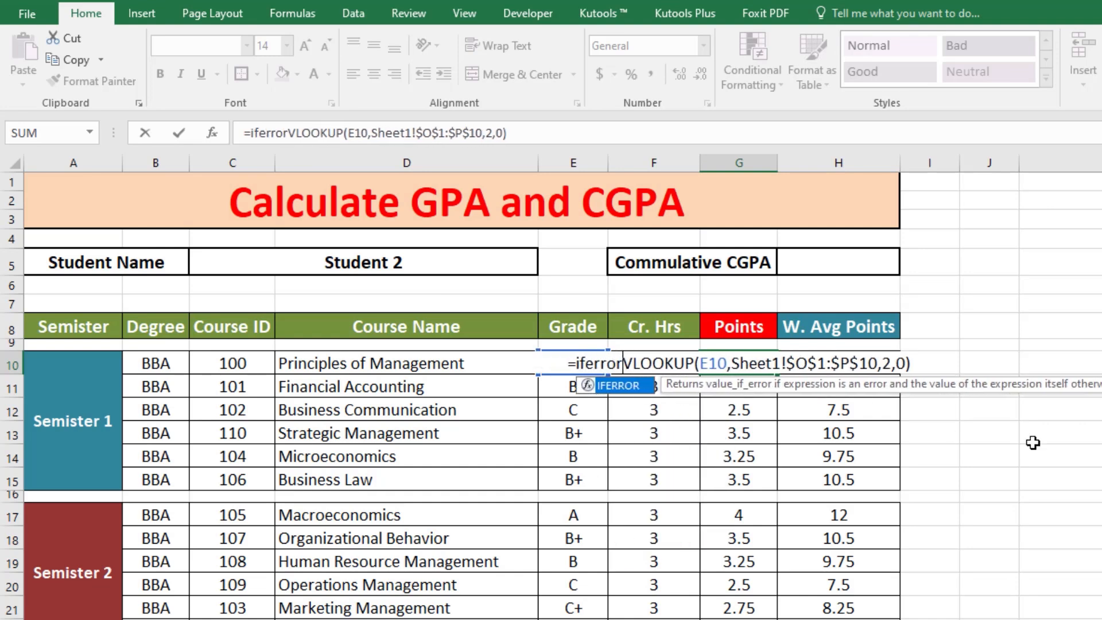
text(()
key(Right)
key(Right)
key(Right)
key(Right)
key(Right)
key(Right)
key(Right)
key(Right)
key(Right)
key(Right)
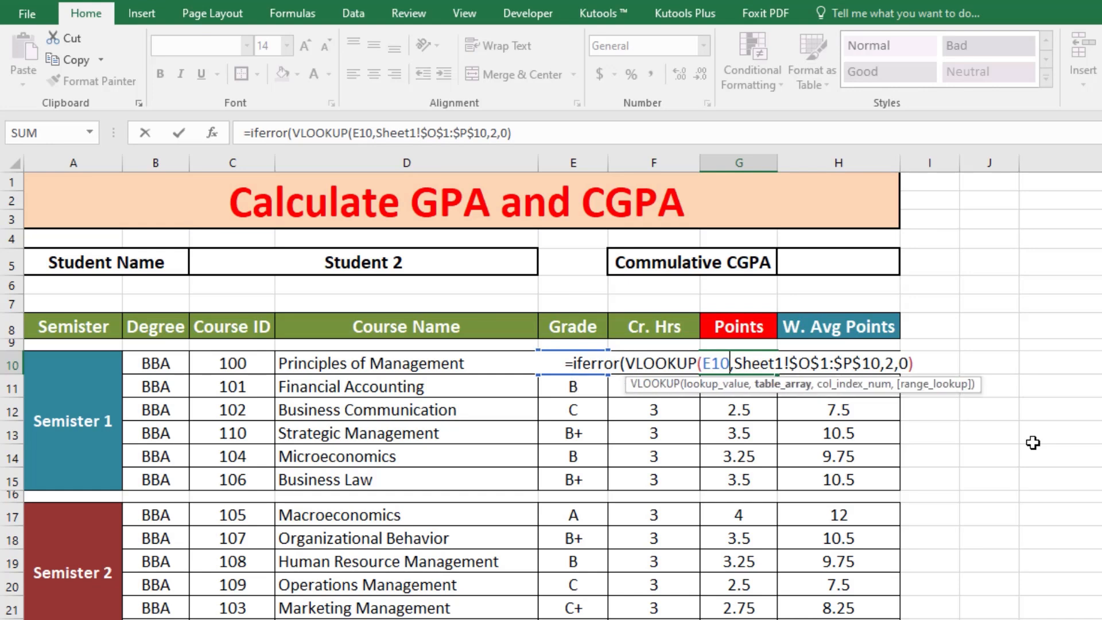
key(Right)
key(Right)
key(Right)
key(Right)
key(Right)
key(Right)
key(Right)
key(Right)
text(,)
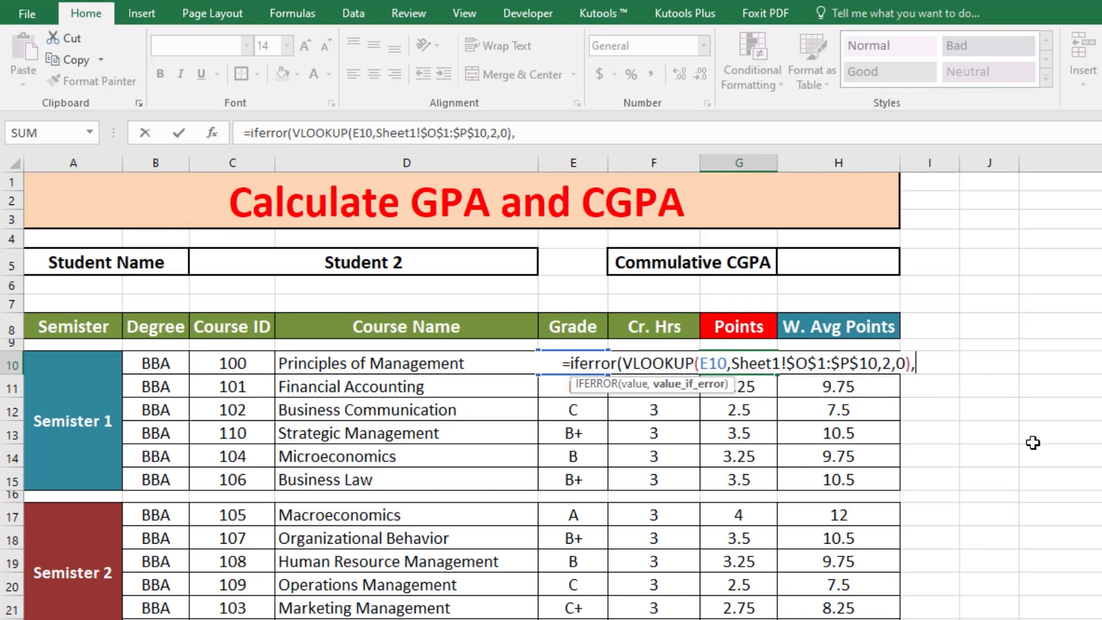
text(""))
key(Return)
key(Up)
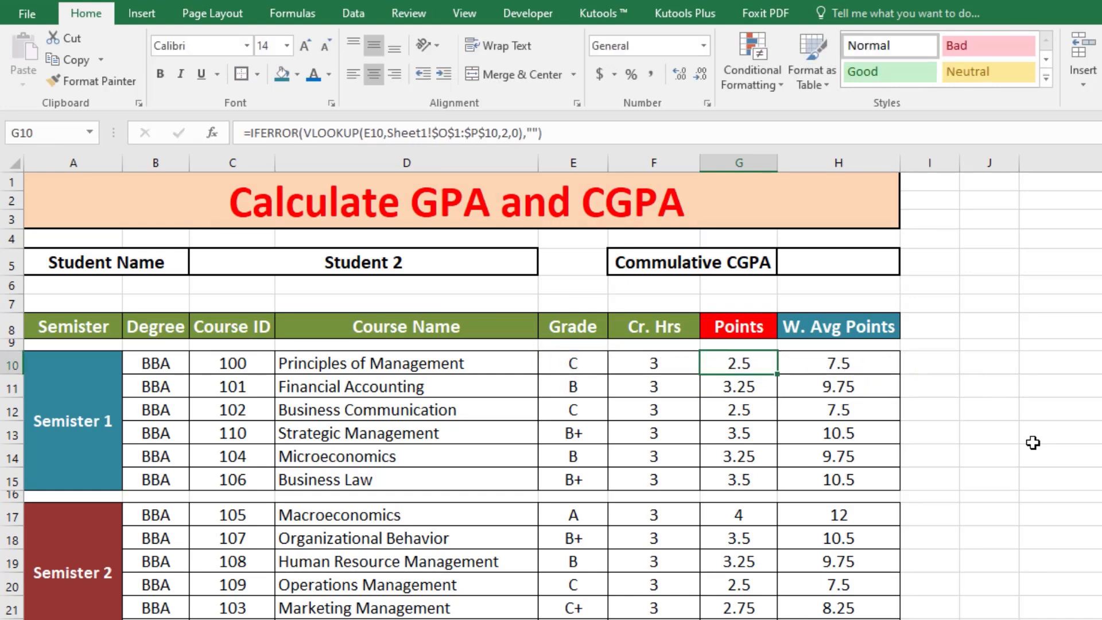
Step: Clear the student name in C5 to test the new G10 formula, and undo the deletion
key(Up)
key(Up)
key(Up)
key(Up)
key(Left)
key(Left)
key(Left)
key(Up)
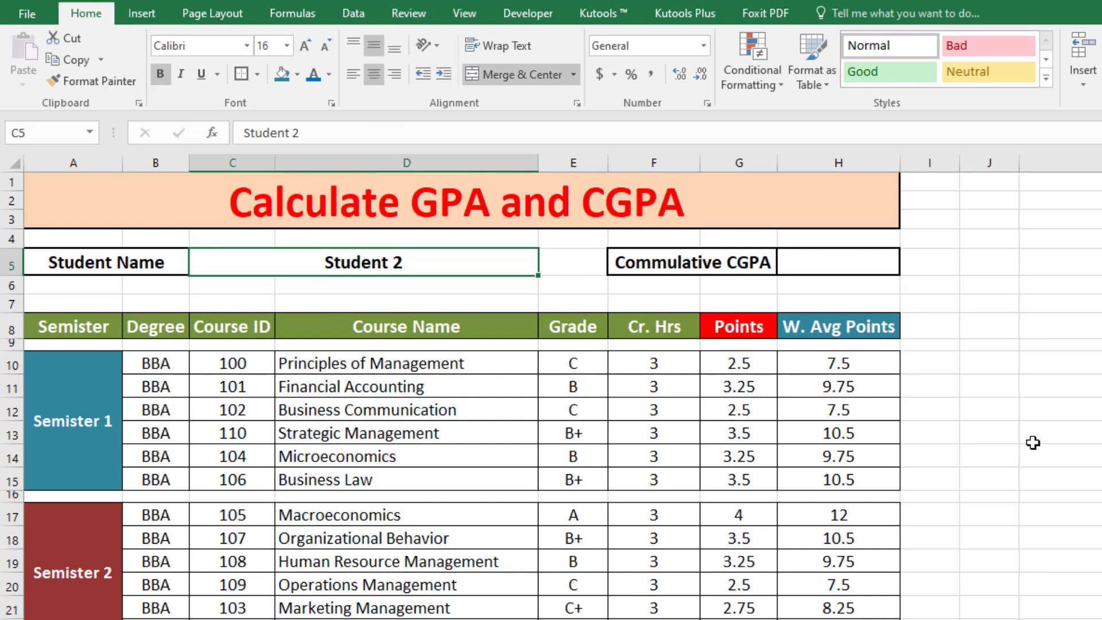
key(Delete)
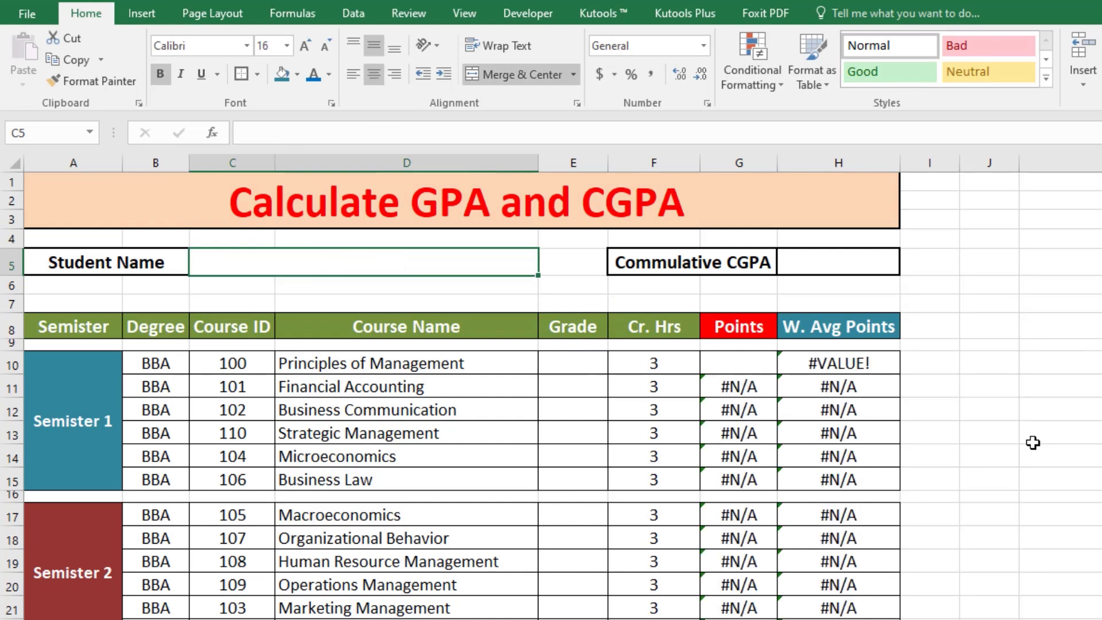
key(ctrl+z)
Step: Copy the G10 IFERROR lookup into the remaining Points cells of Semister 1 through Semister 5
key(Right)
key(Right)
key(Right)
key(Down)
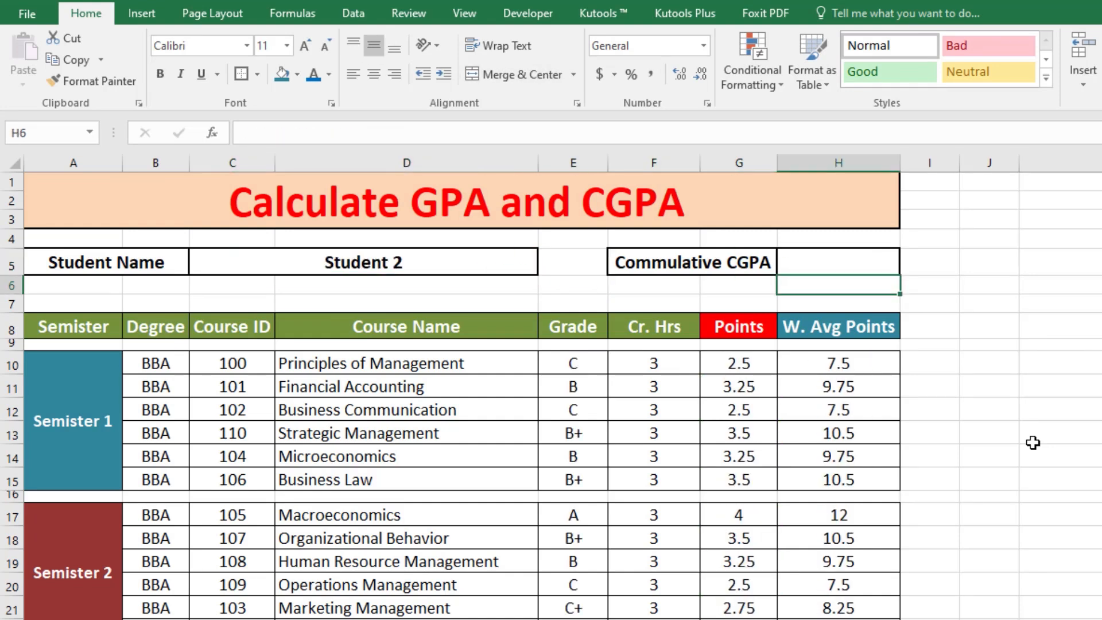
key(Down)
key(Down)
key(Down)
key(Down)
key(Left)
key(ctrl+c)
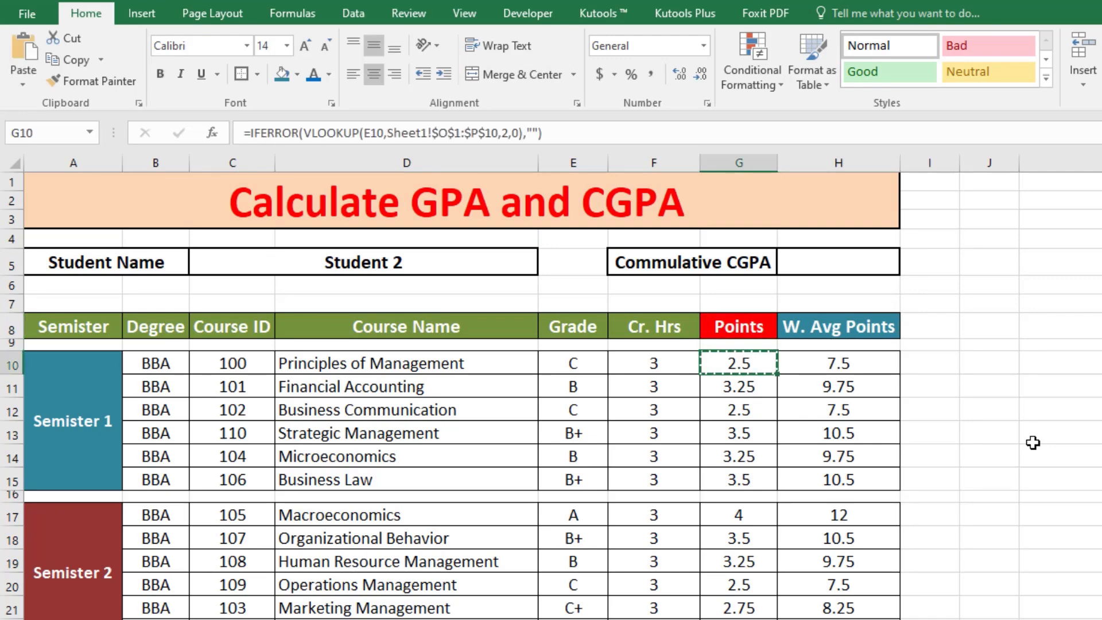
drag(739, 386, 745, 574)
scroll(745, 502, down, 1)
scroll(746, 502, down, 2)
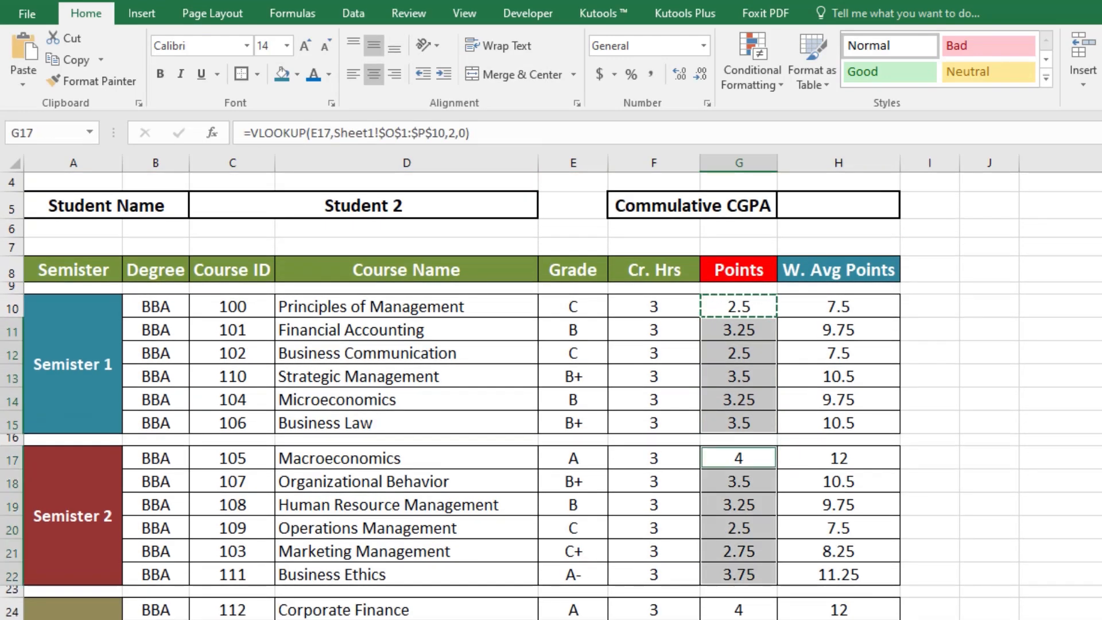
scroll(745, 502, down, 4)
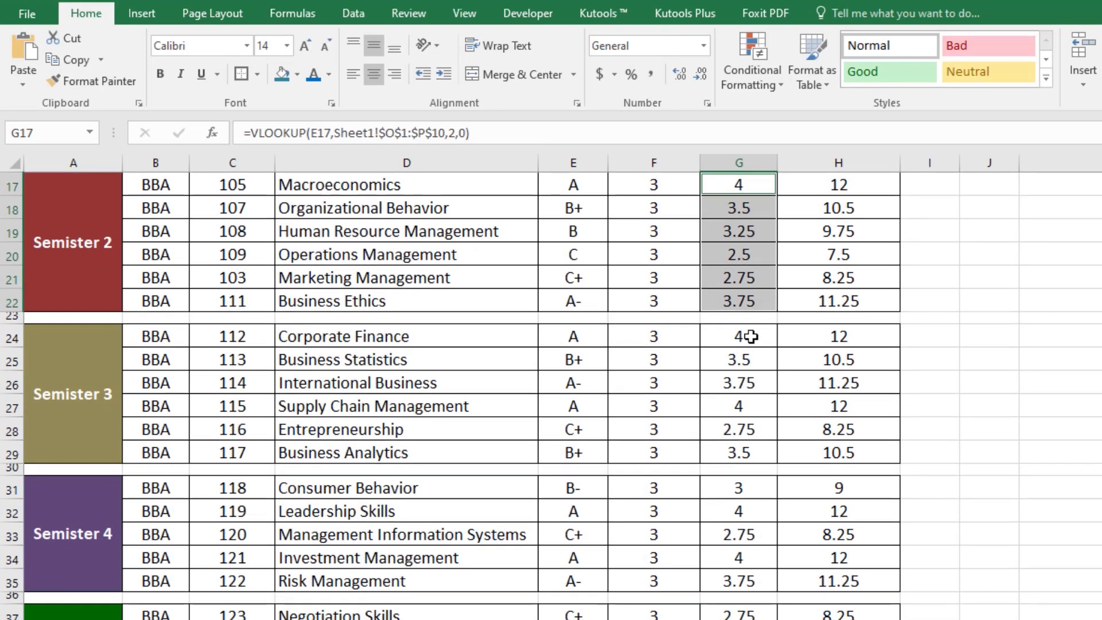
ctrl+drag(740, 337, 741, 581)
ctrl+click(741, 613)
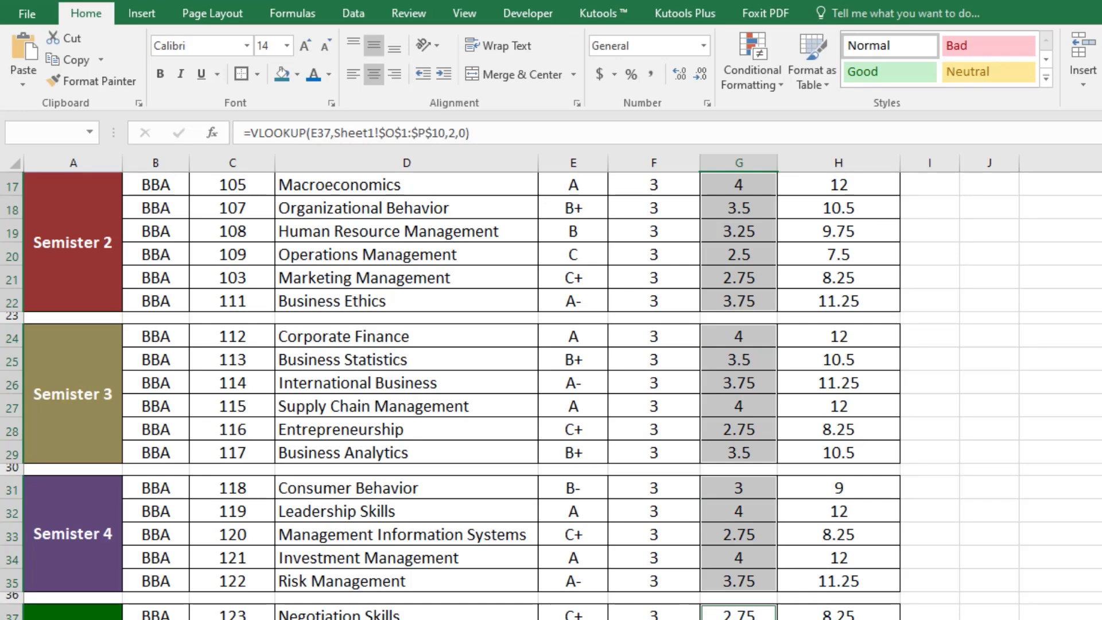
scroll(514, 249, up, 5)
Step: Test the whole Points column with an empty student name in C5, and undo the clearing
click(446, 262)
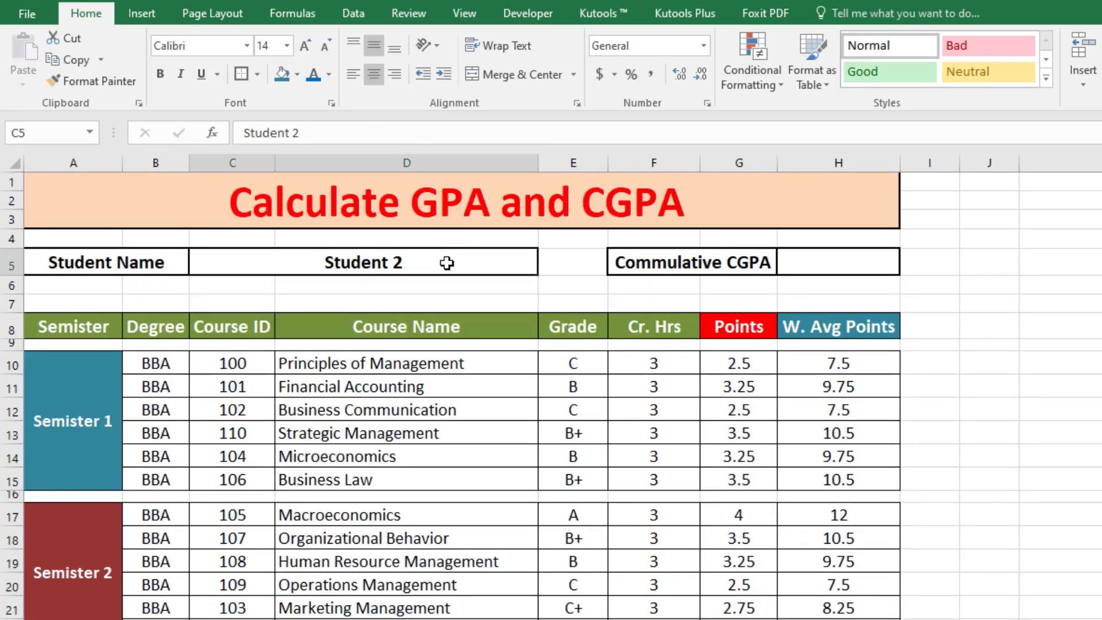
key(Delete)
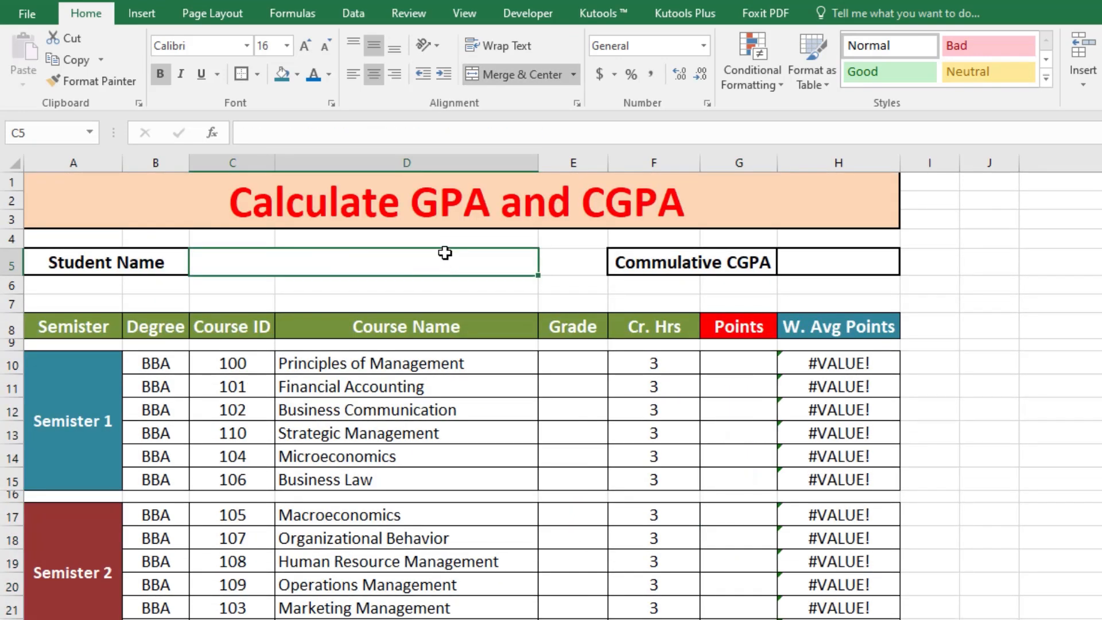
key(ctrl+z)
Step: Change the student name in C5 to Student 1
double_click(446, 253)
key(BackSpace)
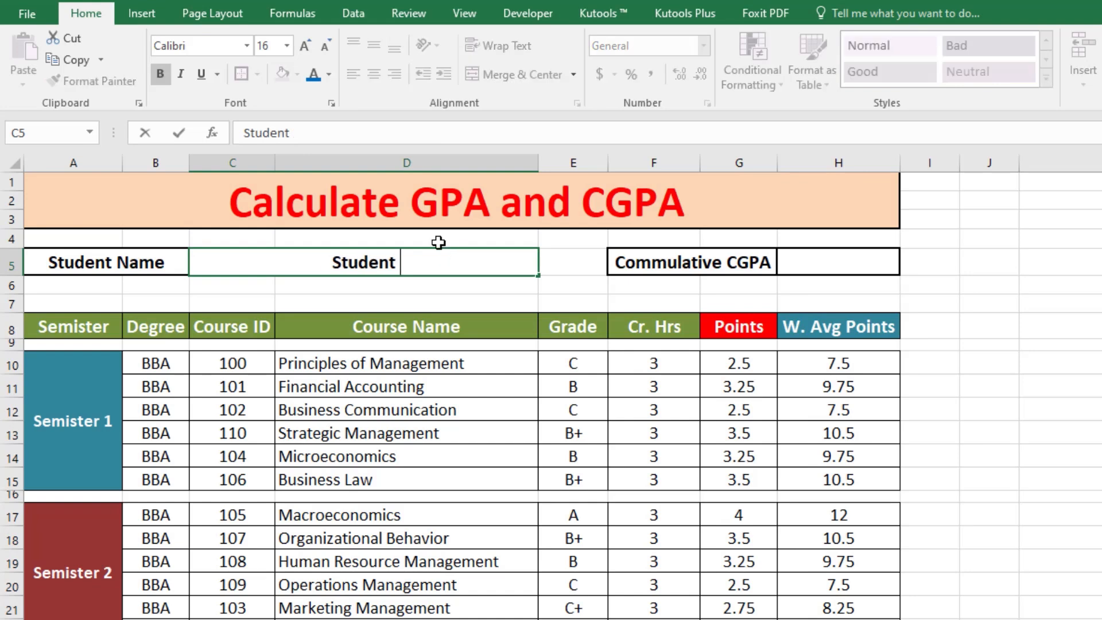
text(1)
key(Return)
Step: Wrap the weighted points formula in H10 in IFERROR so it reads =IFERROR(F10*G10,"")
key(Up)
key(Right)
key(Right)
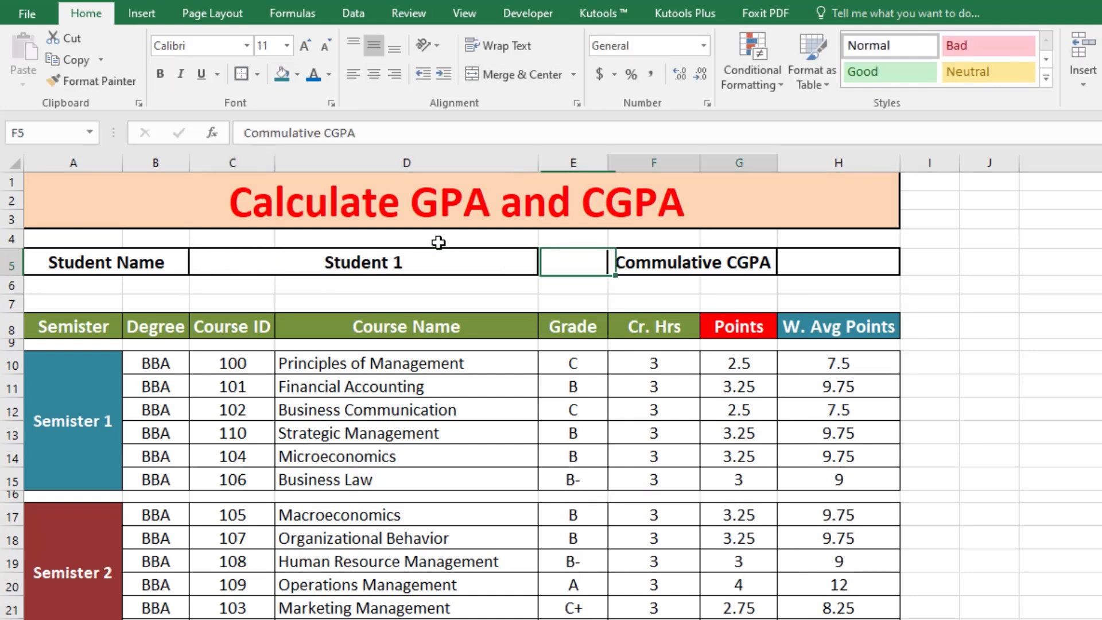
key(Right)
key(Down)
key(Down)
key(Down)
key(Down)
key(Down)
key(F2)
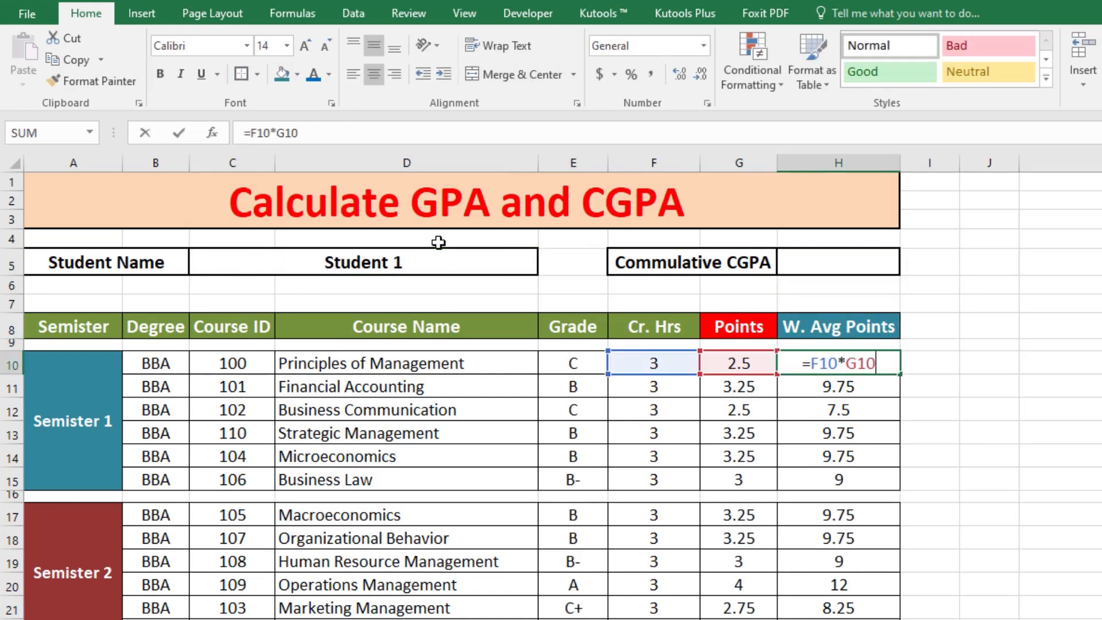
key(Left)
key(Left)
key(Left)
key(Left)
key(Left)
text(ie)
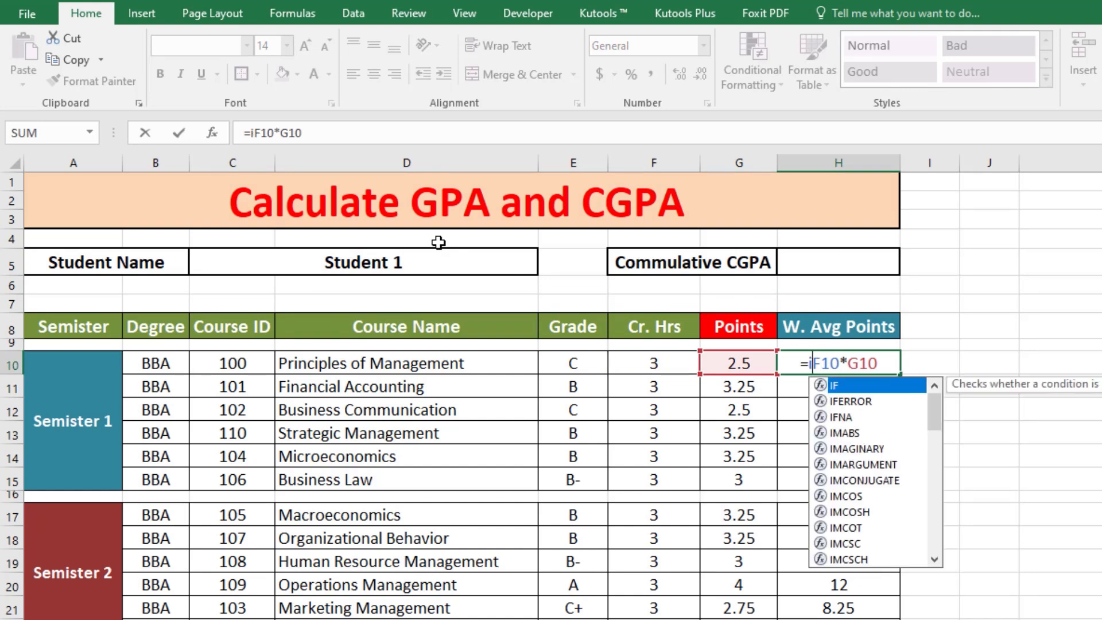
key(BackSpace)
text(ferror)
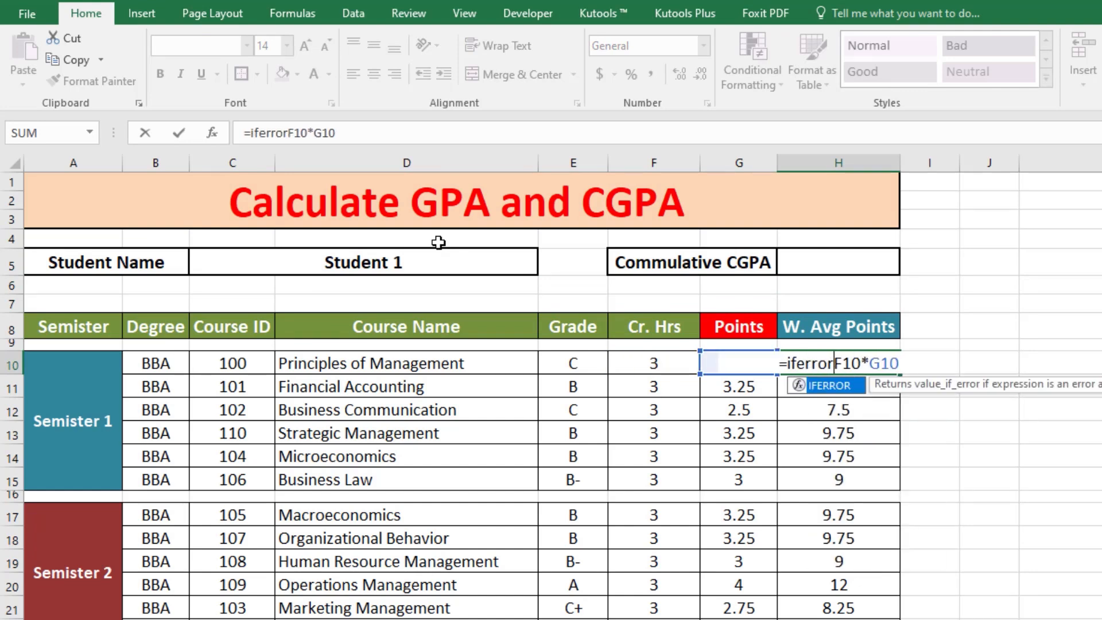
text((F10*G10)
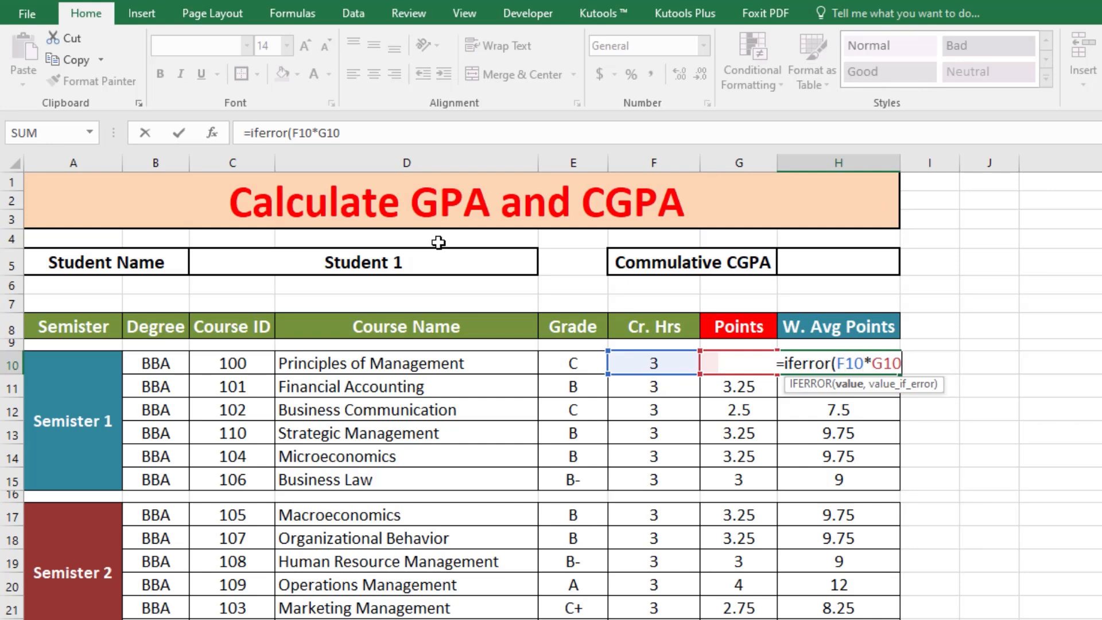
text(,""))
key(ctrl+Return)
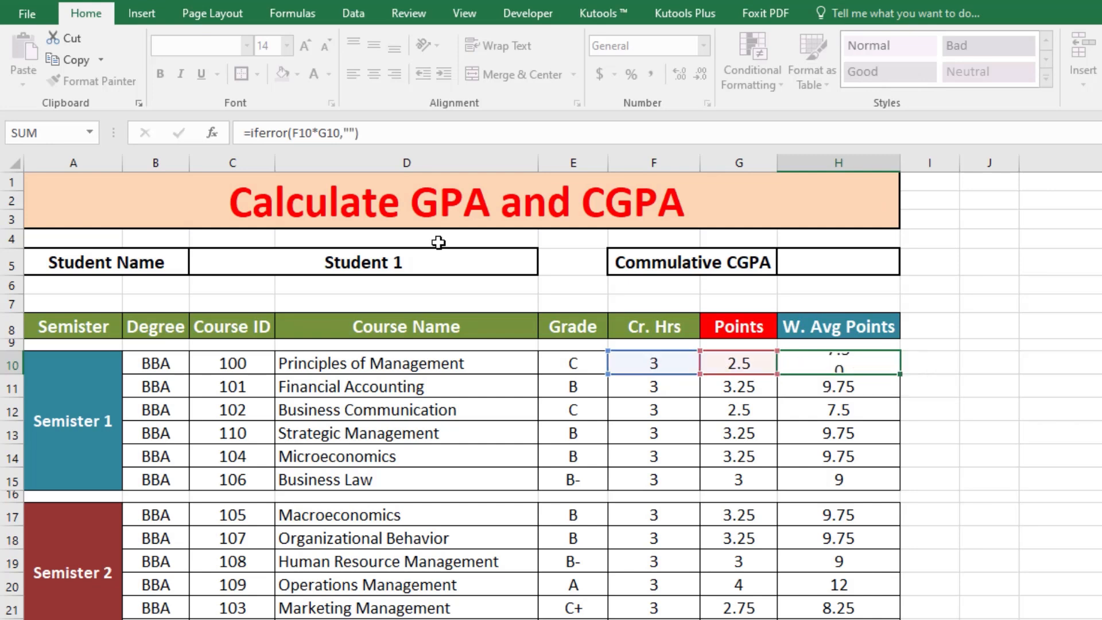
Step: Copy the H10 IFERROR formula into the remaining W. Avg Points cells of Semister 1 through Semister 4 and into H37
key(ctrl+c)
key(Left)
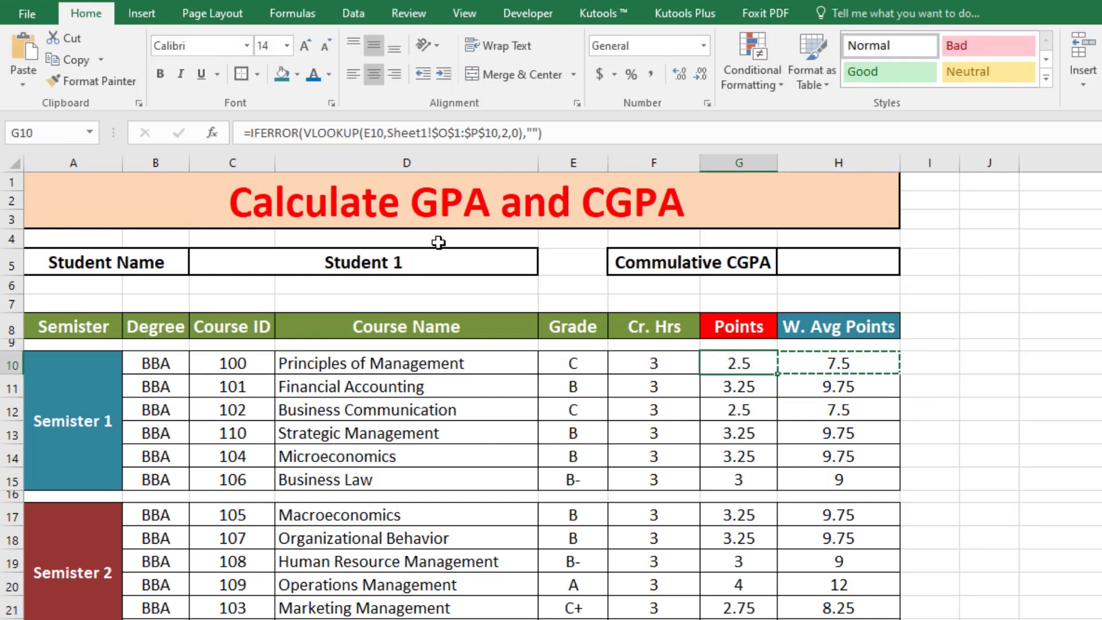
key(Right)
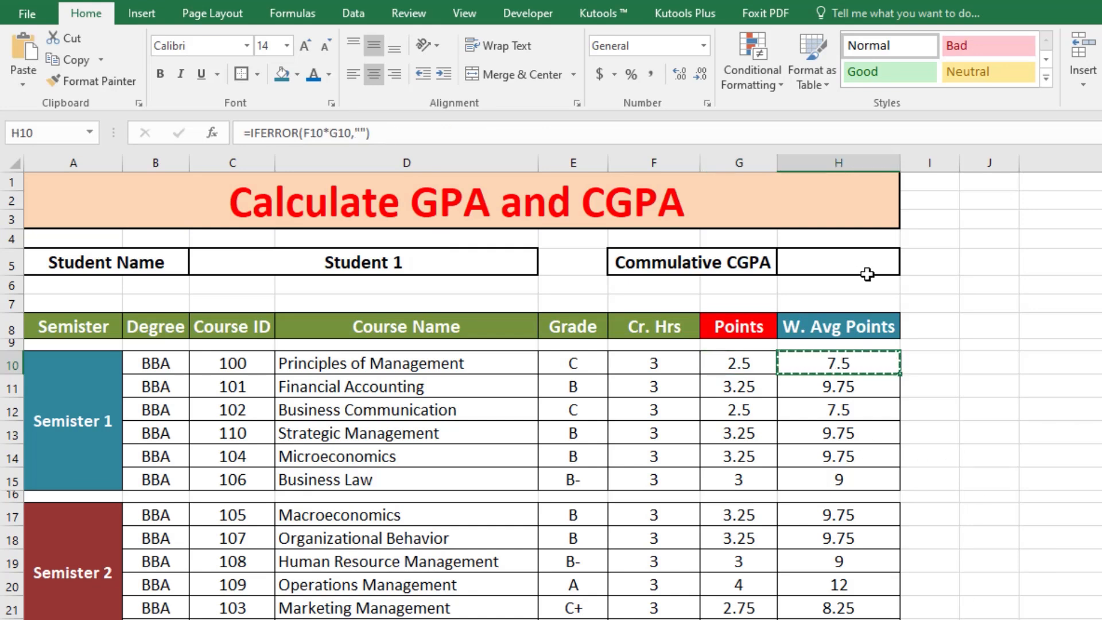
drag(817, 384, 837, 483)
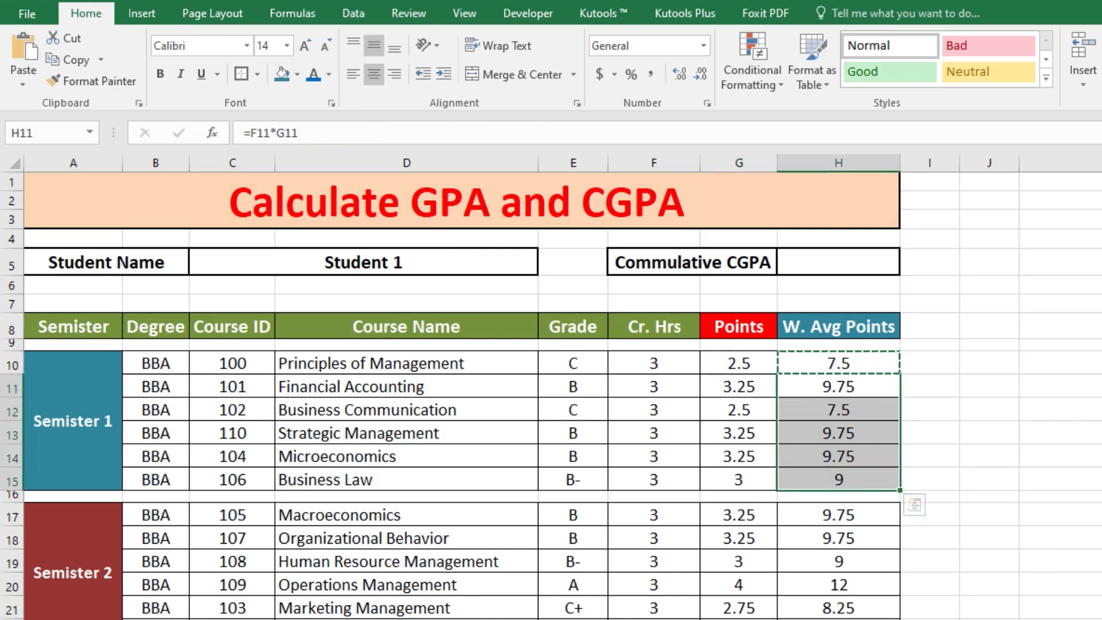
scroll(551, 396, down, 5)
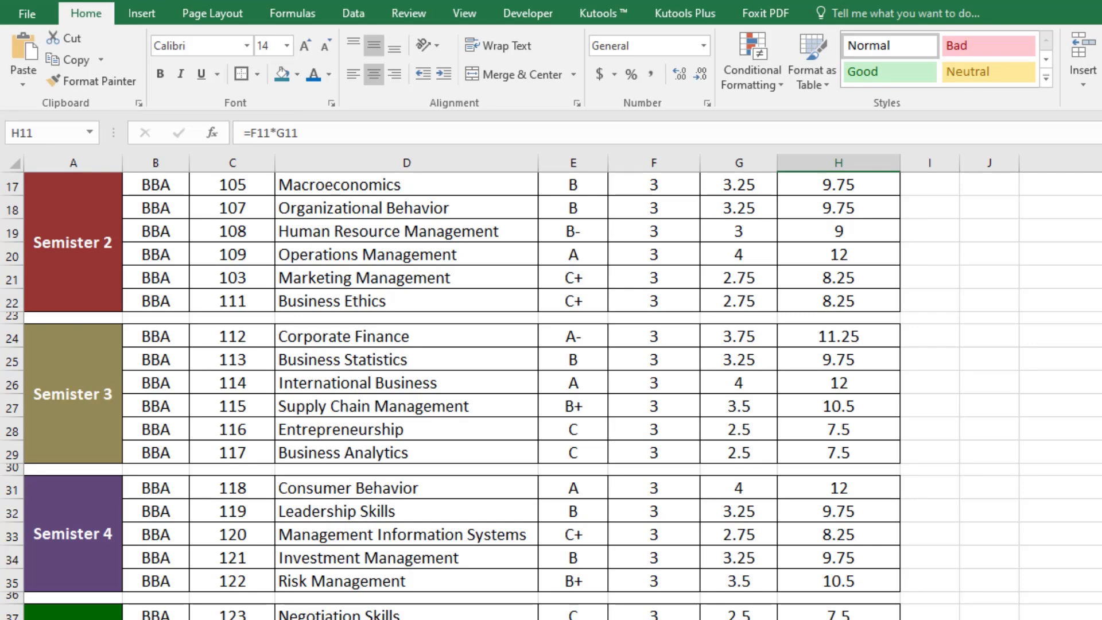
scroll(910, 490, up, 2)
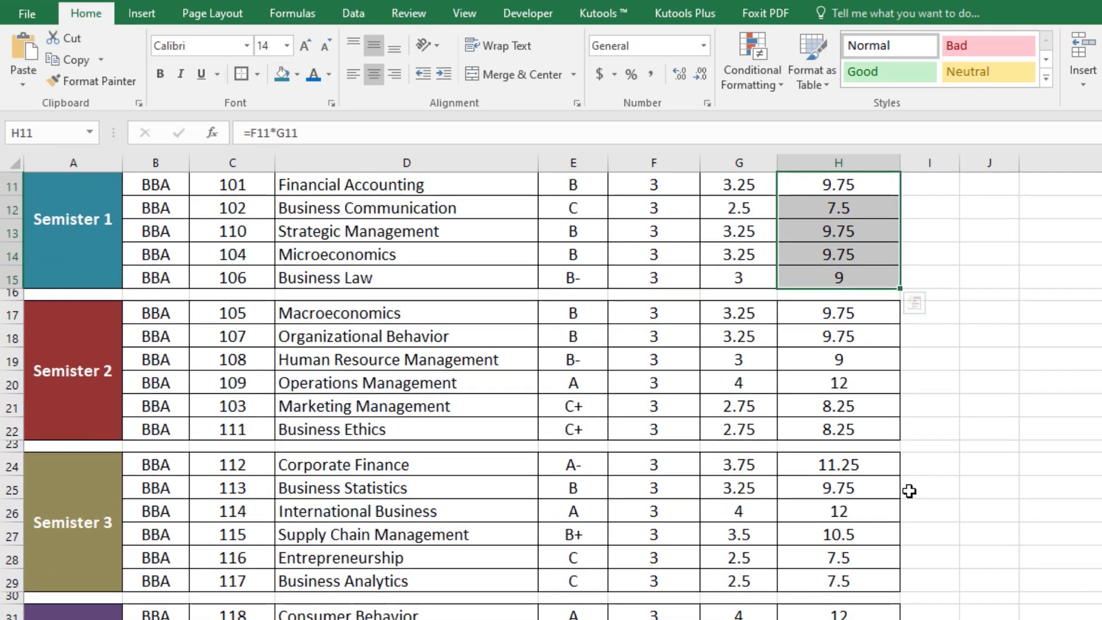
drag(819, 312, 840, 581)
scroll(840, 581, down, 2)
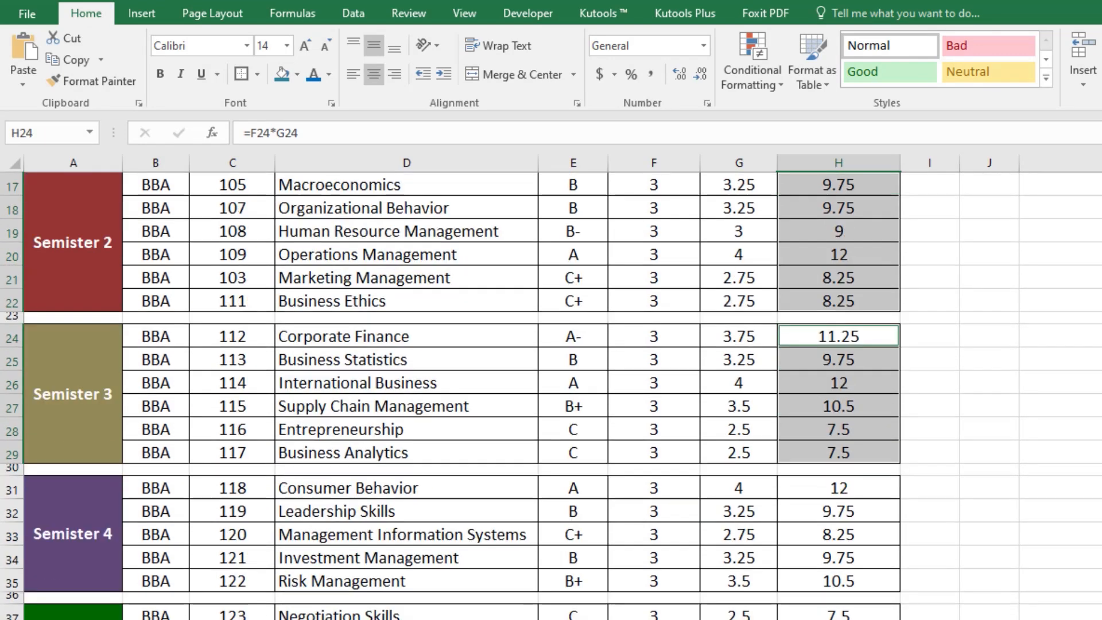
drag(834, 491, 830, 583)
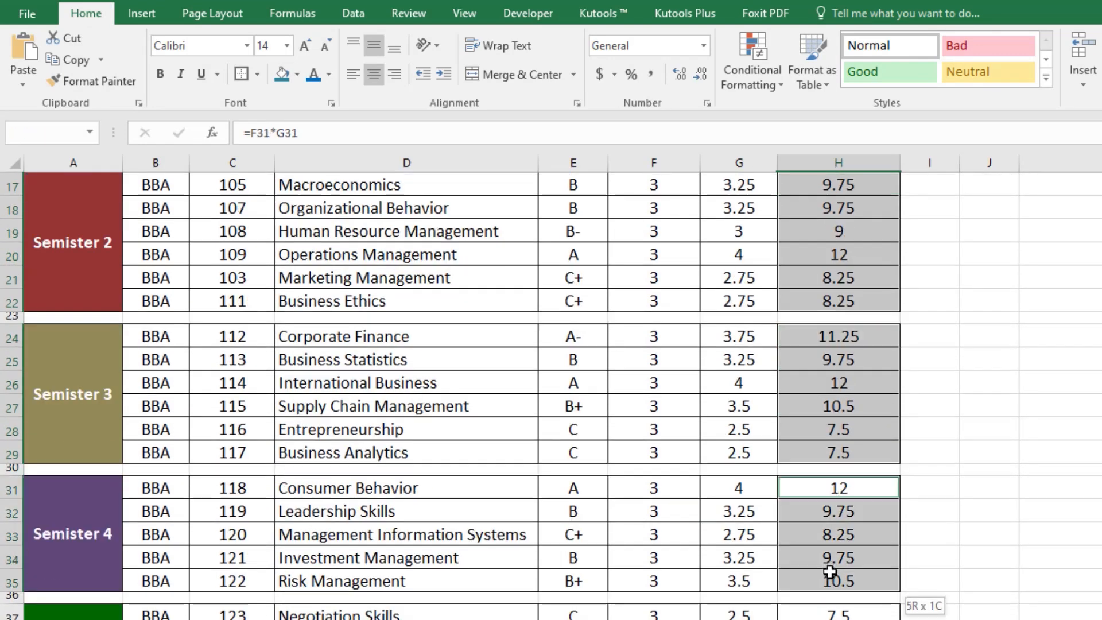
ctrl+click(829, 614)
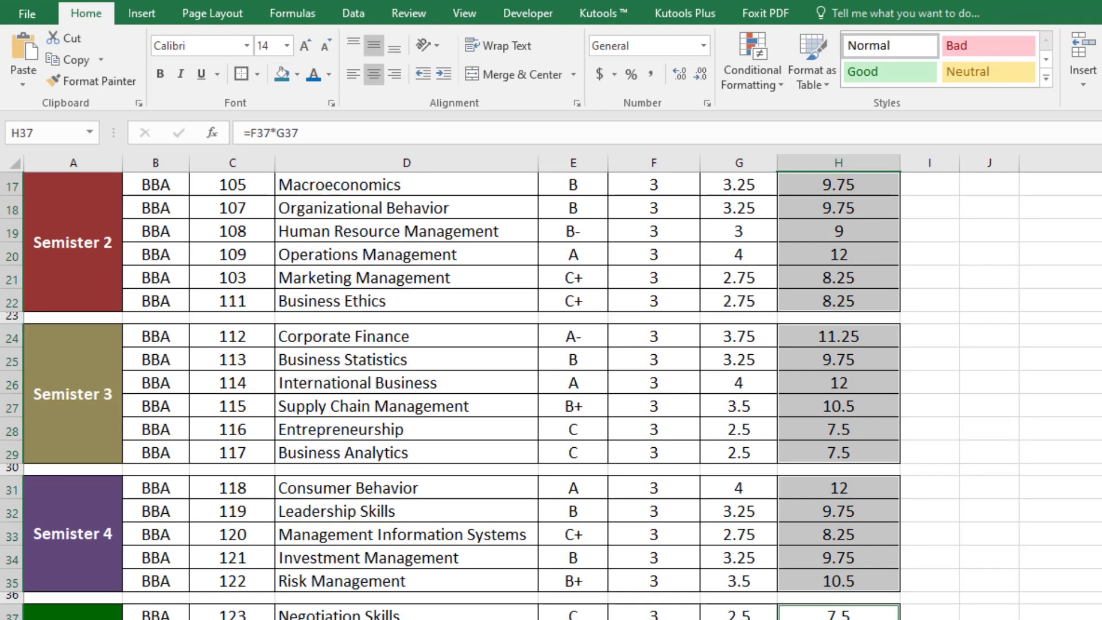
key(Return)
Step: Test the W. Avg Points column with an empty student name in C5, and undo the clearing
scroll(957, 388, up, 5)
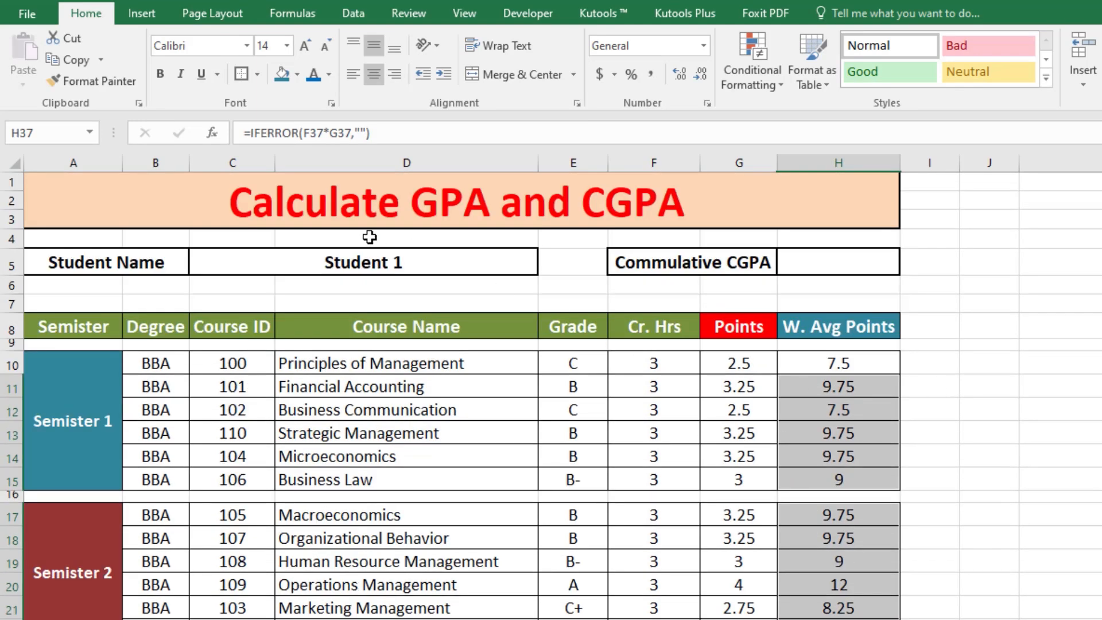
click(595, 381)
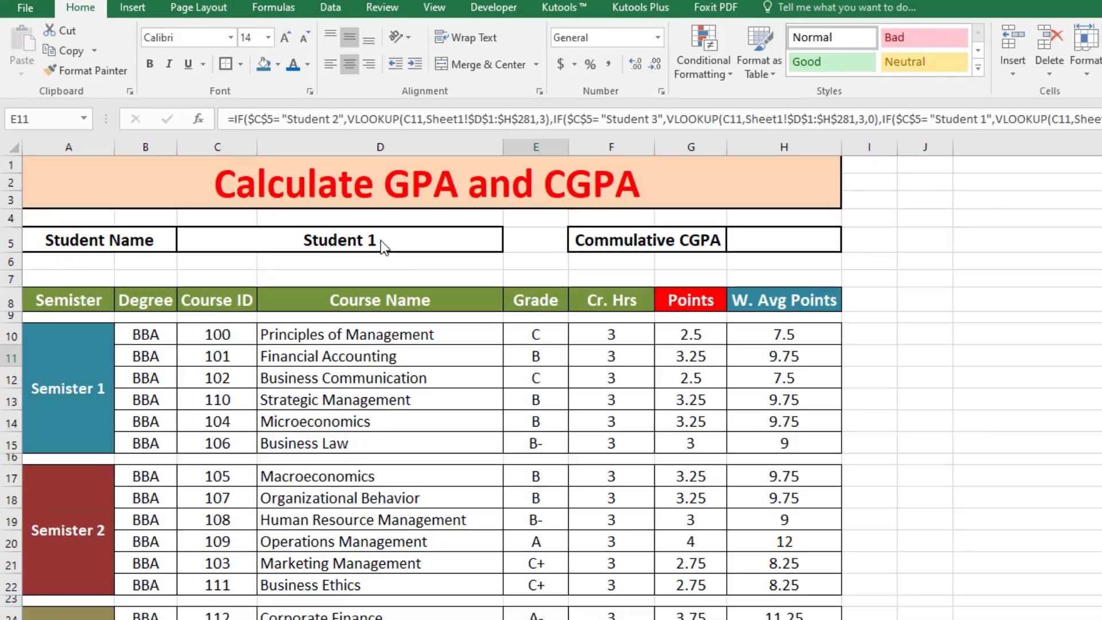
click(392, 243)
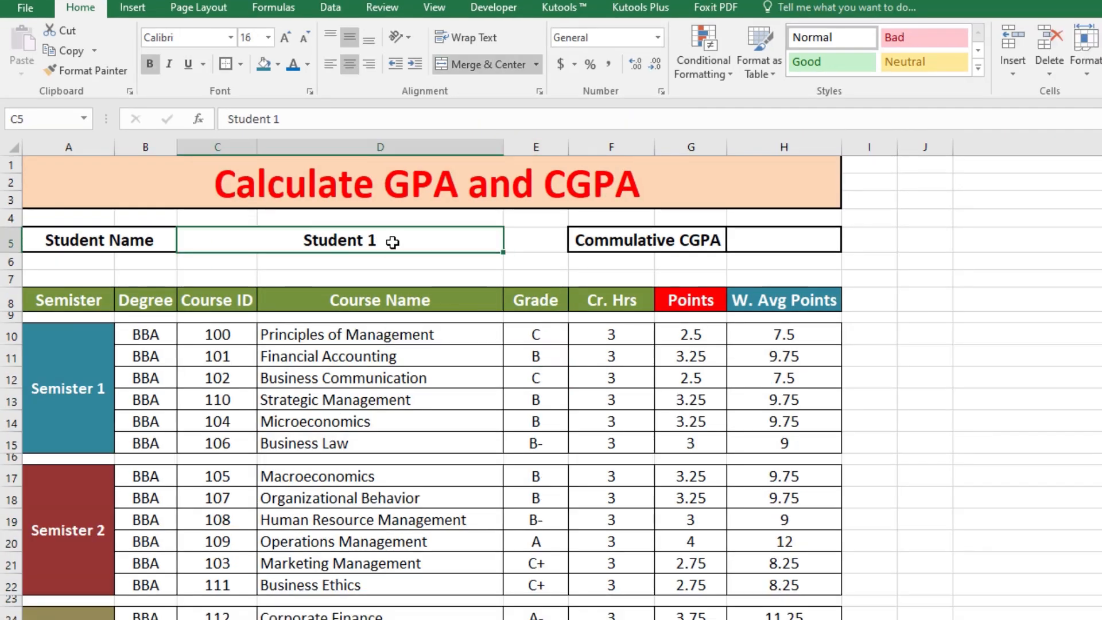
key(Delete)
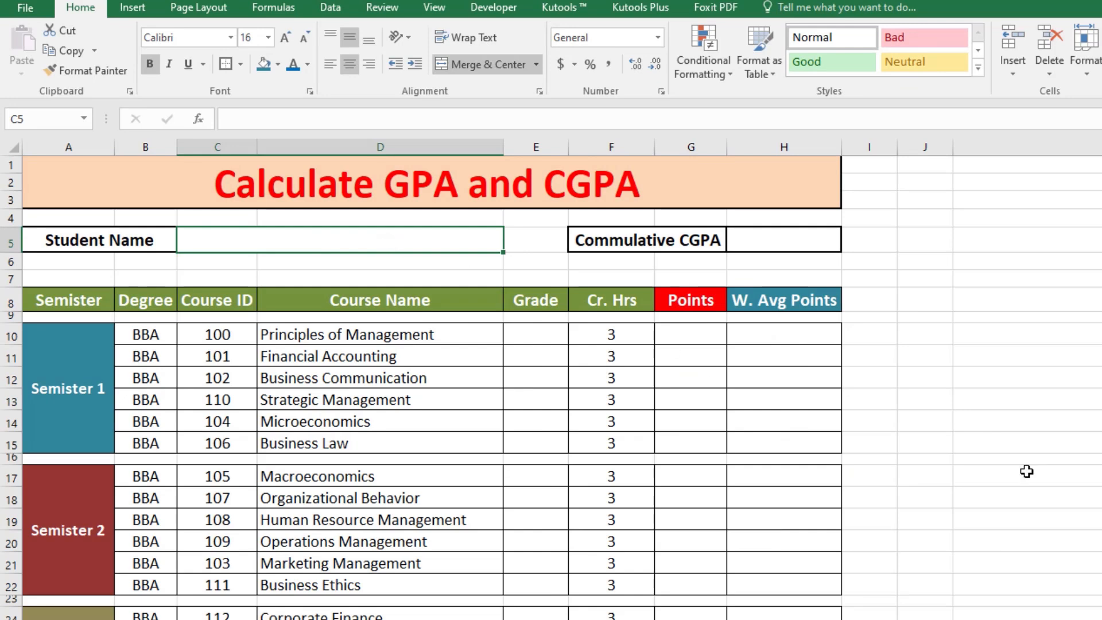
key(ctrl+z)
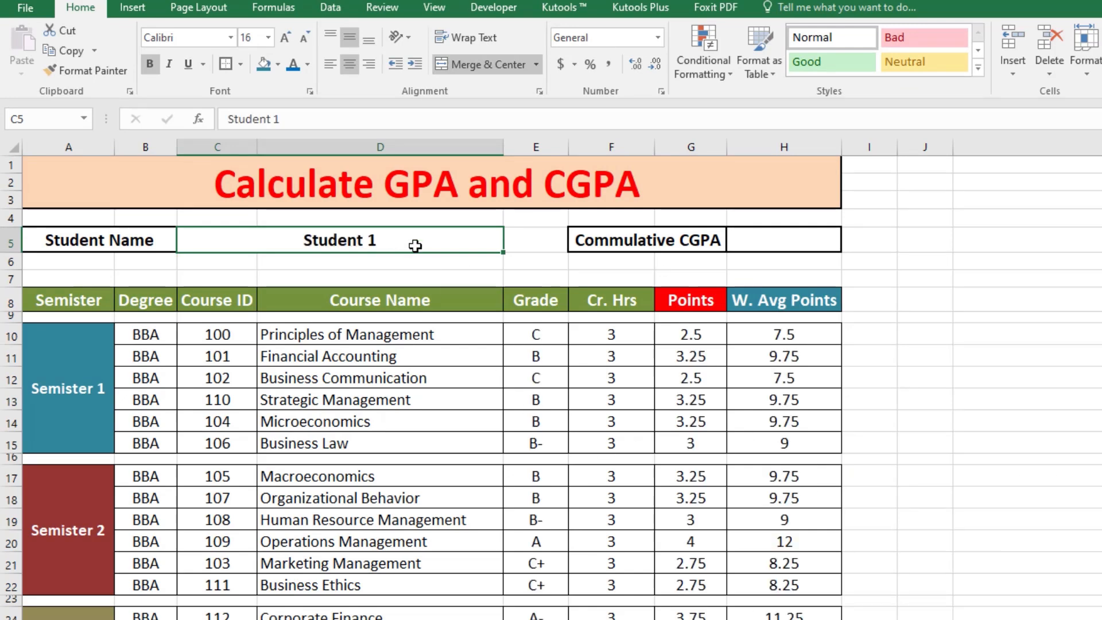
Step: Set the student name in C5 to Student 3
double_click(416, 243)
key(BackSpace)
key(BackSpace)
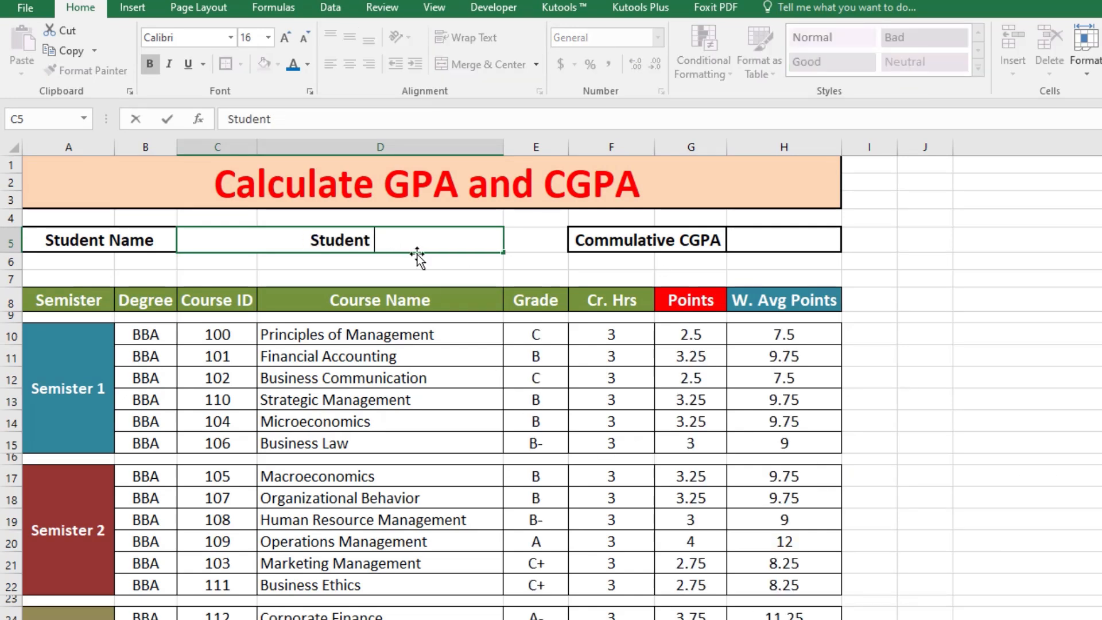
text(3)
key(Return)
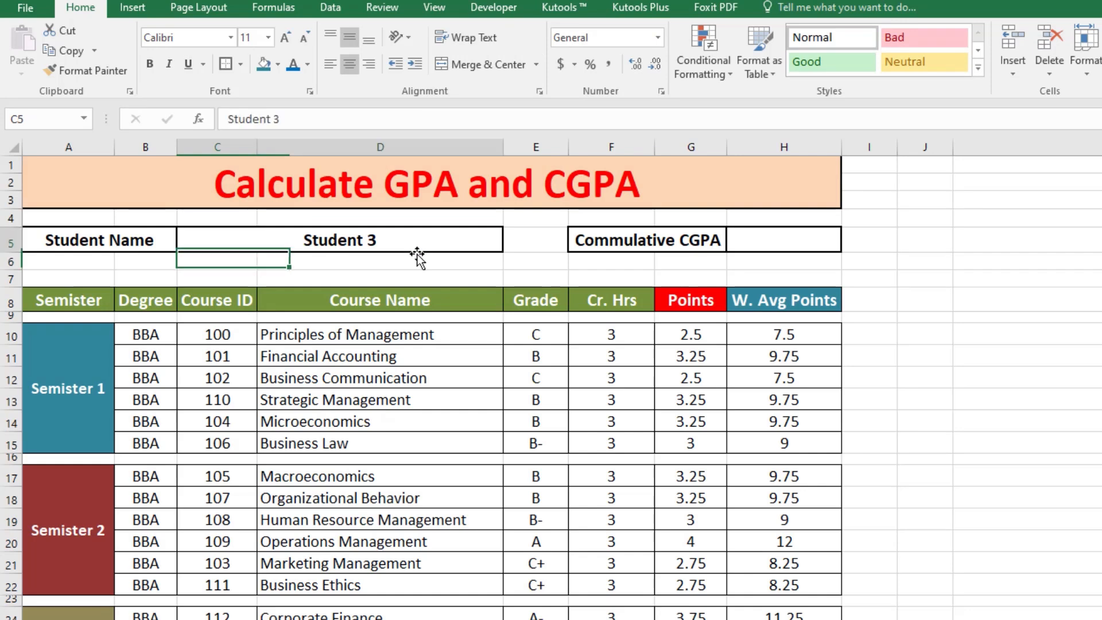
Step: Set the student name in C5 to Student 2
key(Up)
key(F2)
key(BackSpace)
text(2)
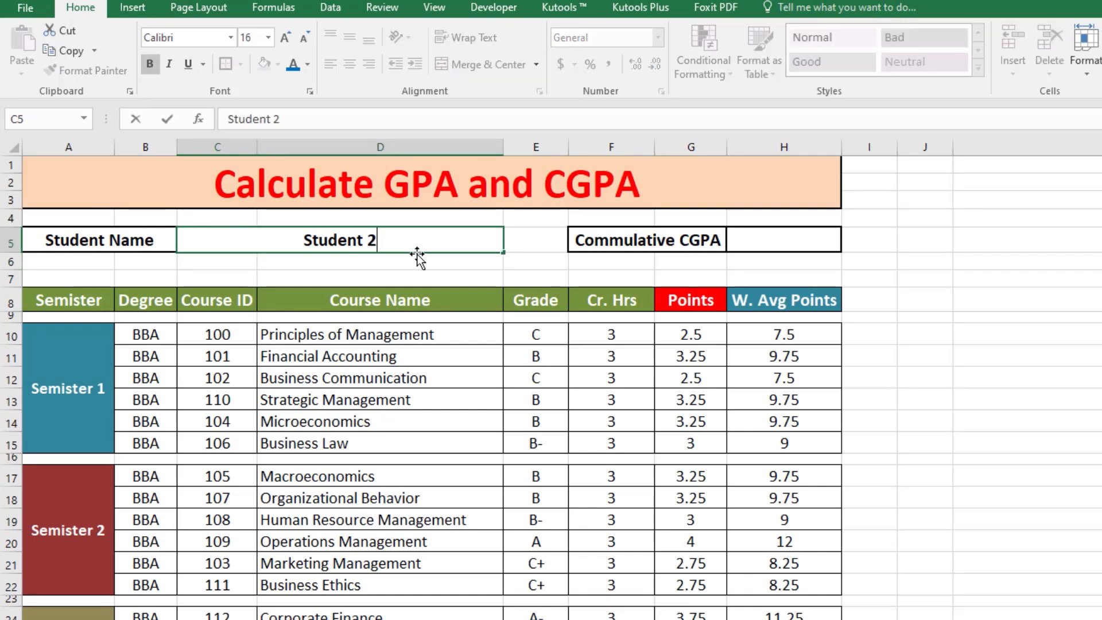
key(Return)
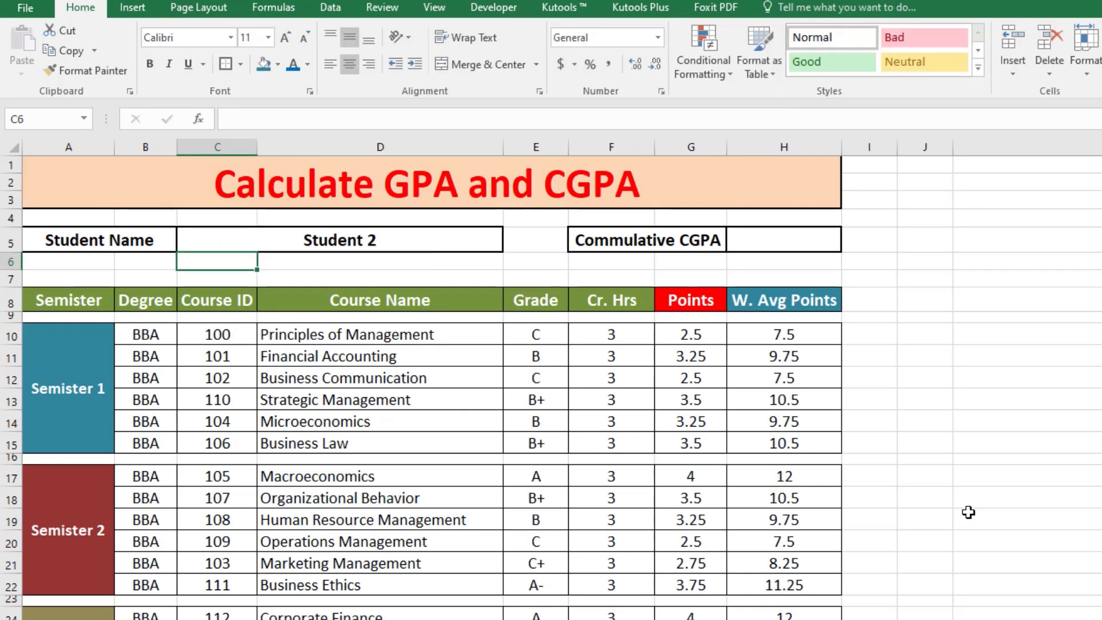
Step: Enter the Commulative CGPA formula =SUM(H10:H15)/SUM(F10:F15) in H5, dividing Semister 1 weighted points by credit hours
click(761, 239)
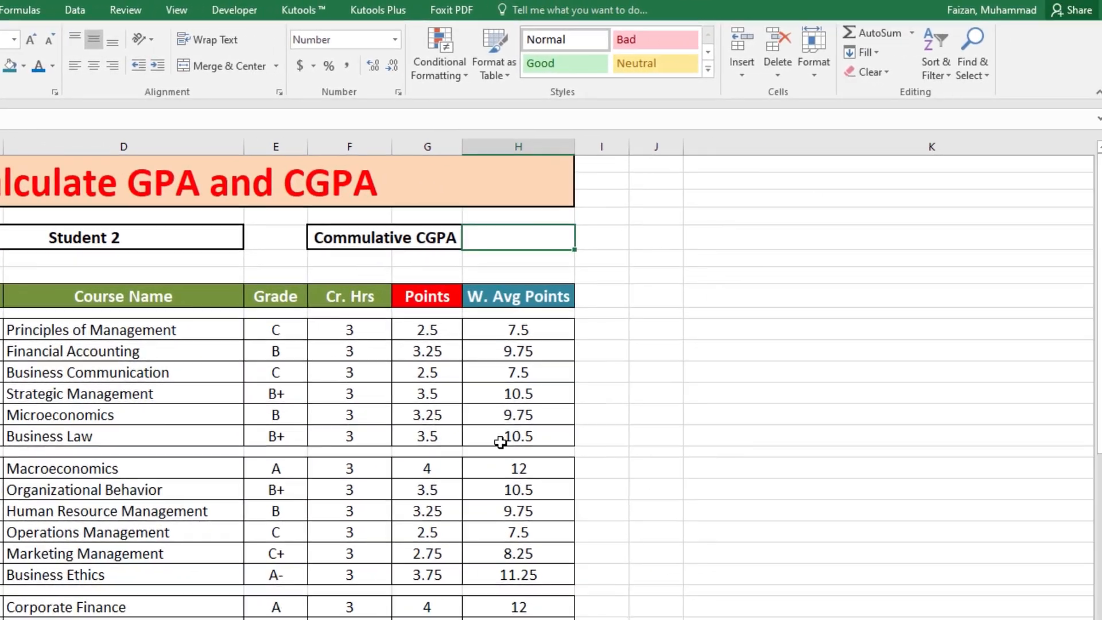
scroll(808, 582, right, 2)
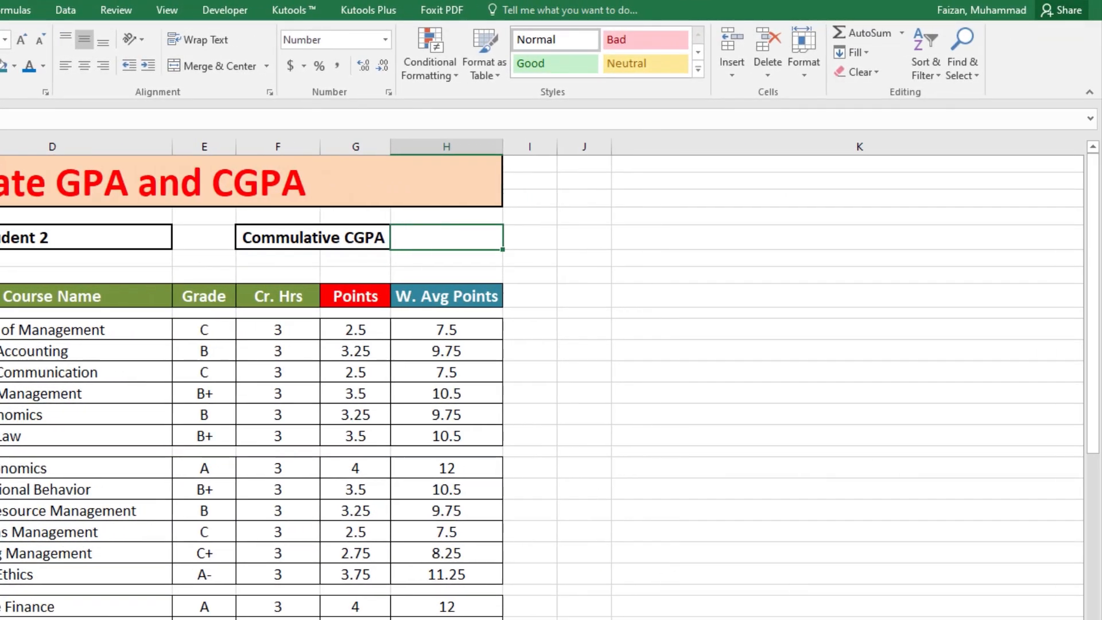
scroll(540, 379, right, 1)
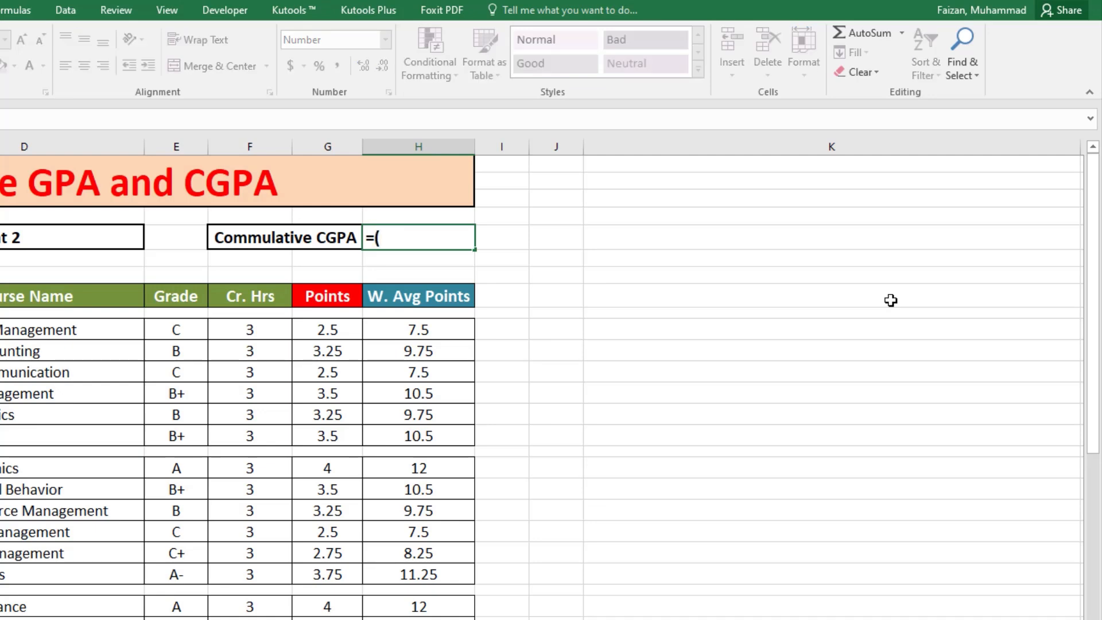
key(BackSpace)
text(sum()
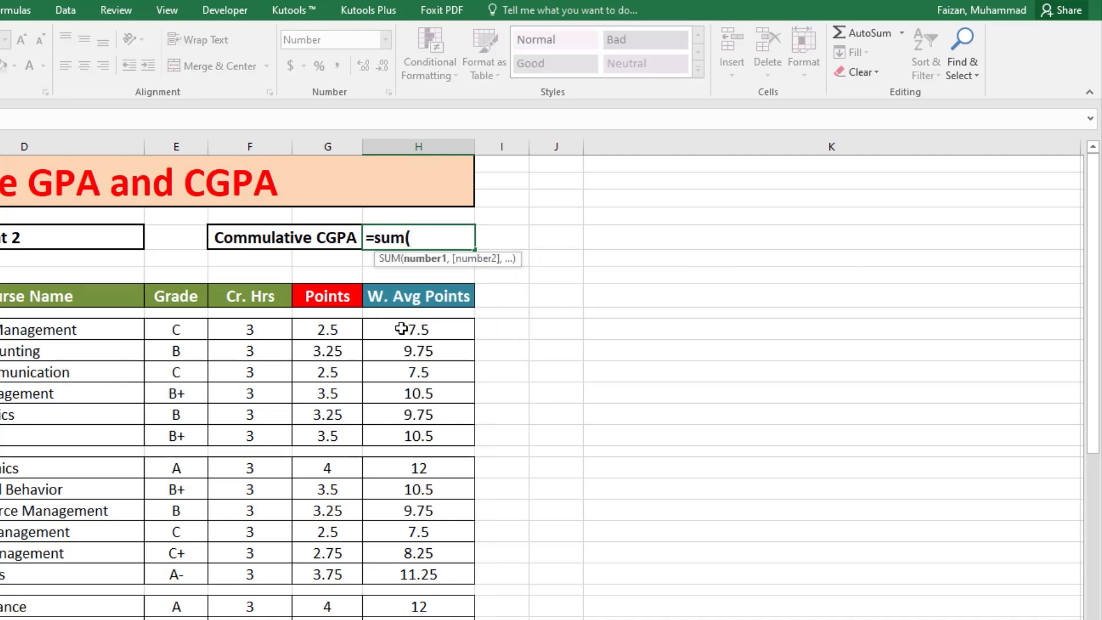
drag(401, 328, 399, 430)
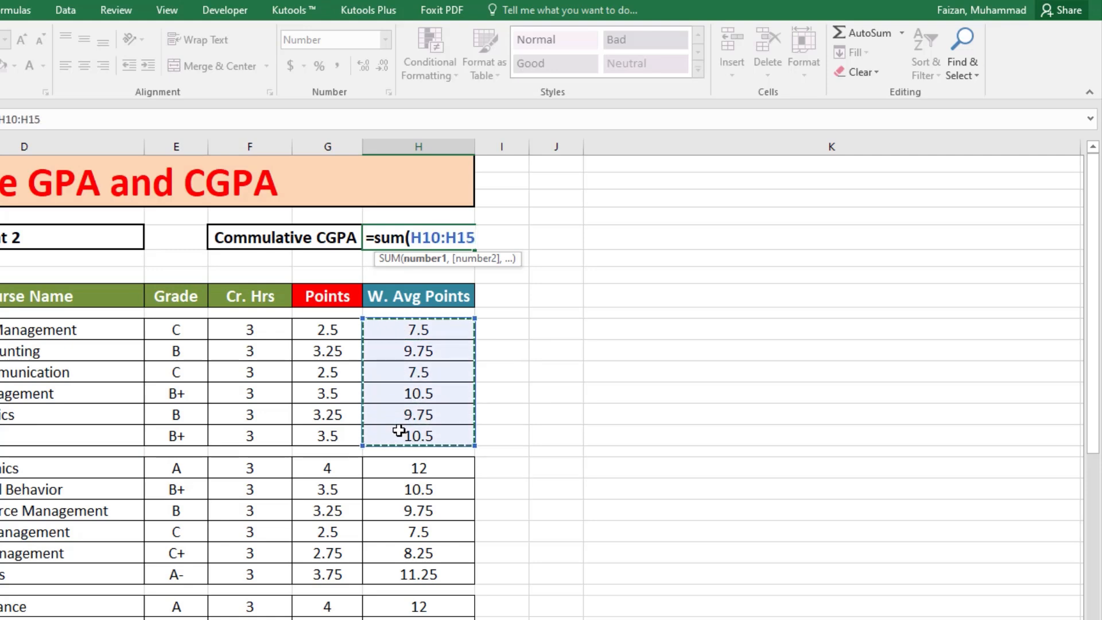
text(,)
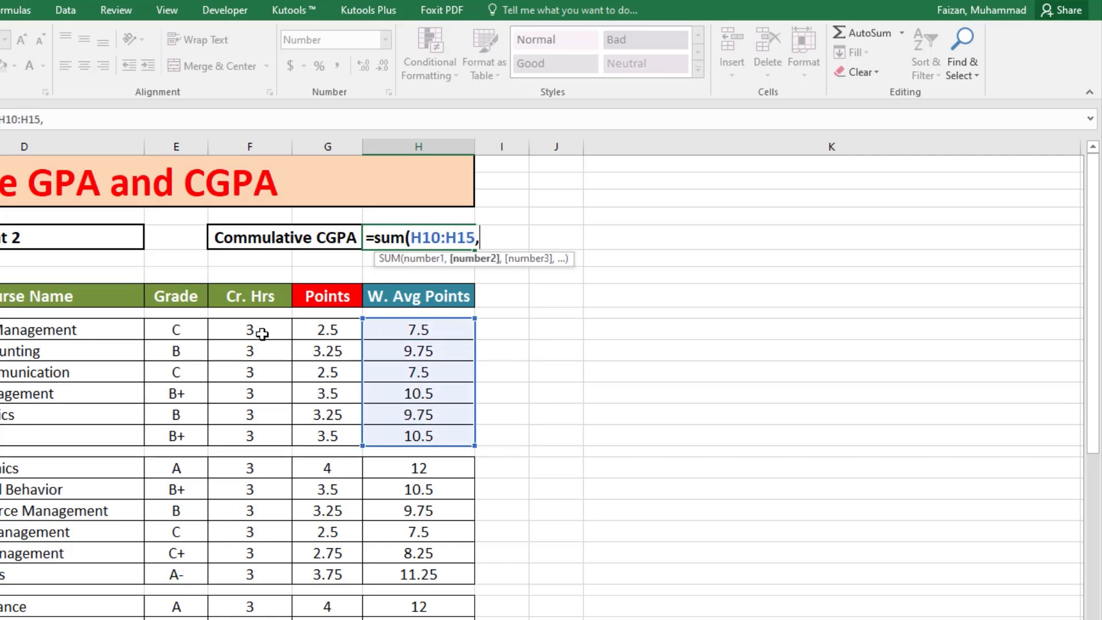
key(BackSpace)
text())
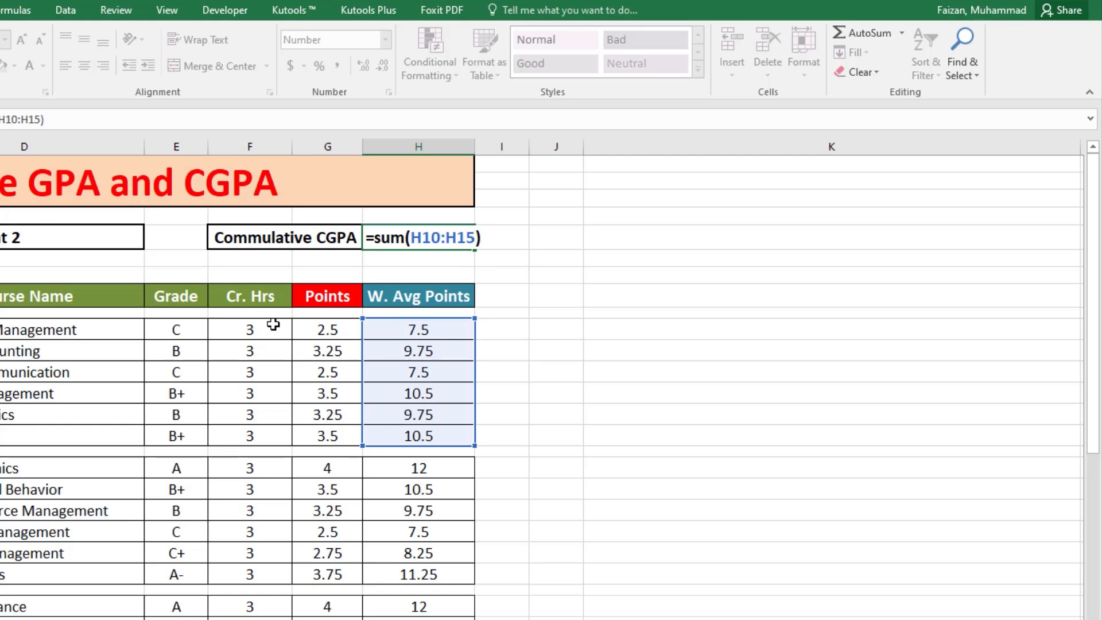
text(/sum()
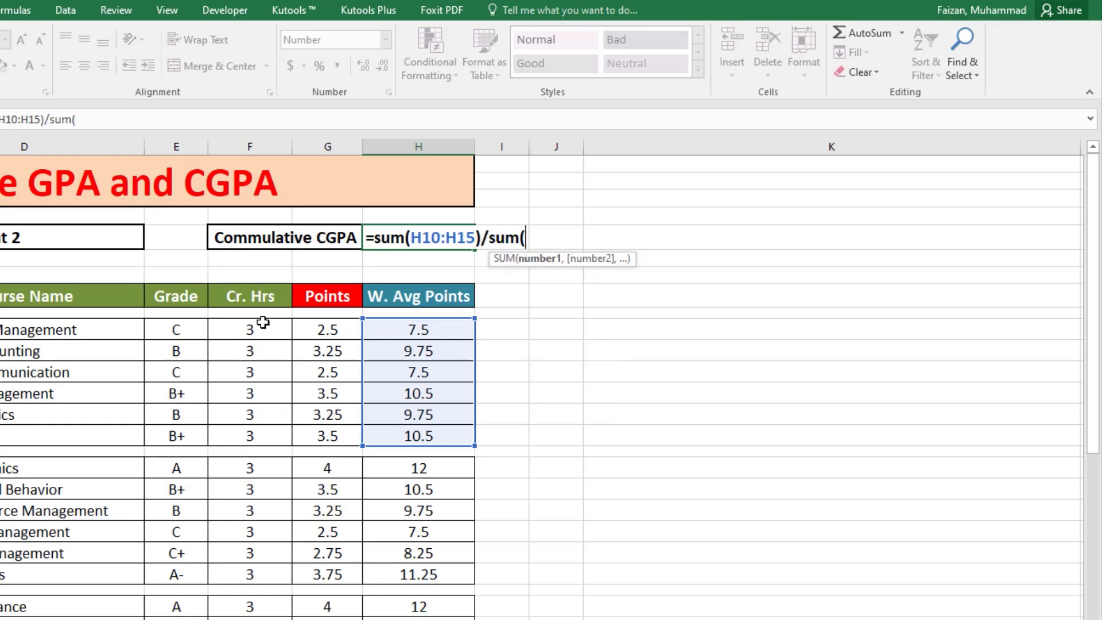
drag(263, 323, 247, 436)
text())
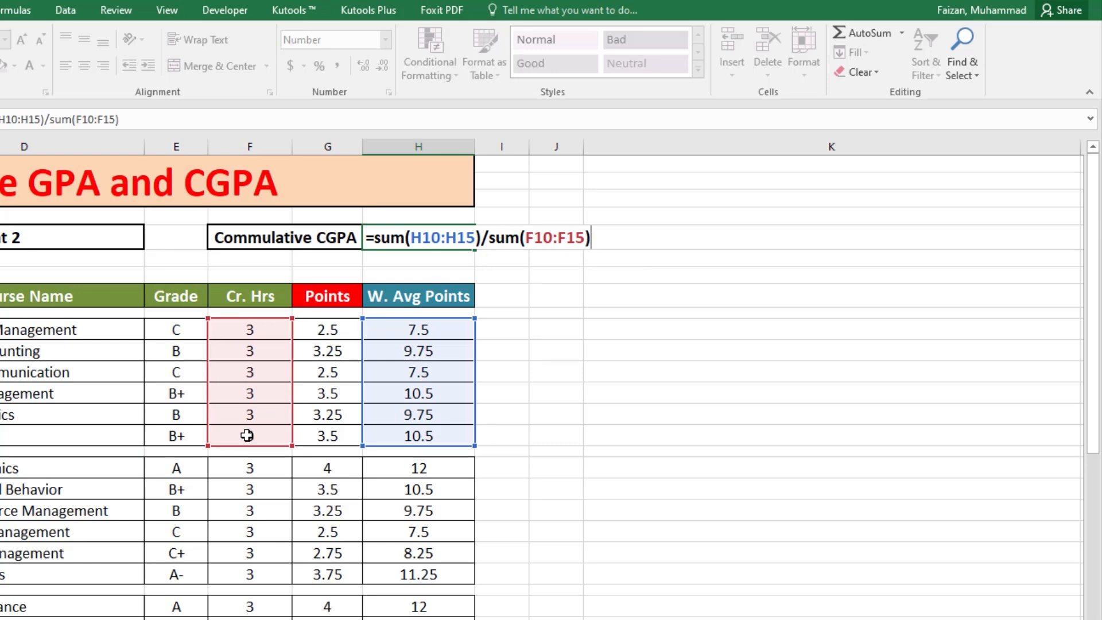
key(Return)
Step: Wrap the Commulative CGPA formula in H5 in ROUND with 0 digits so it reads =ROUND(SUM(H10:H15)/SUM(F10:F15),0)
click(399, 240)
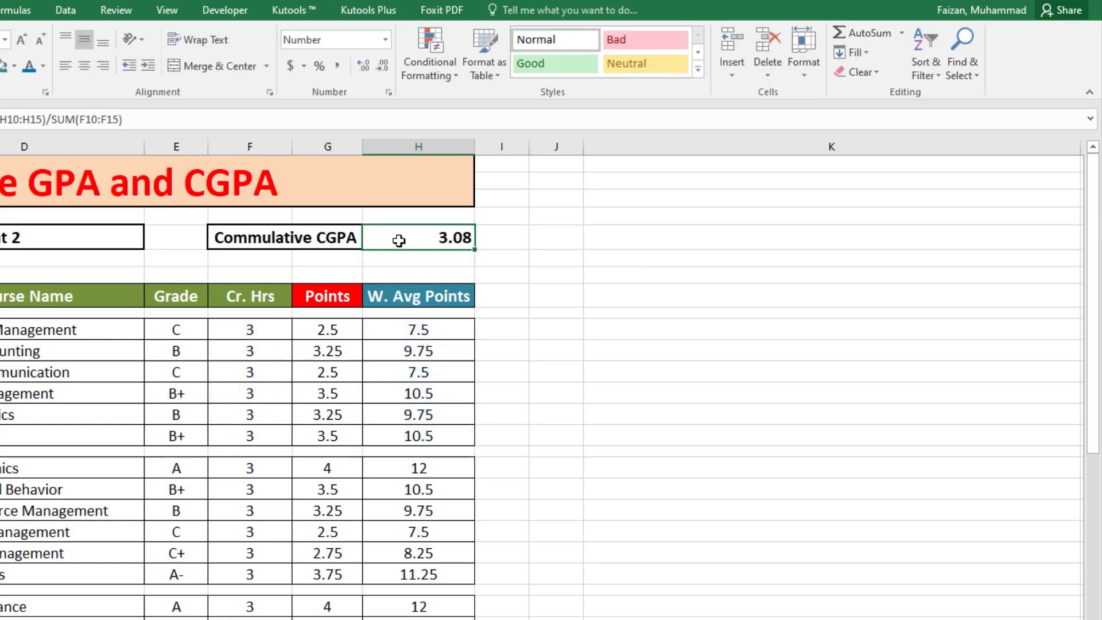
double_click(399, 240)
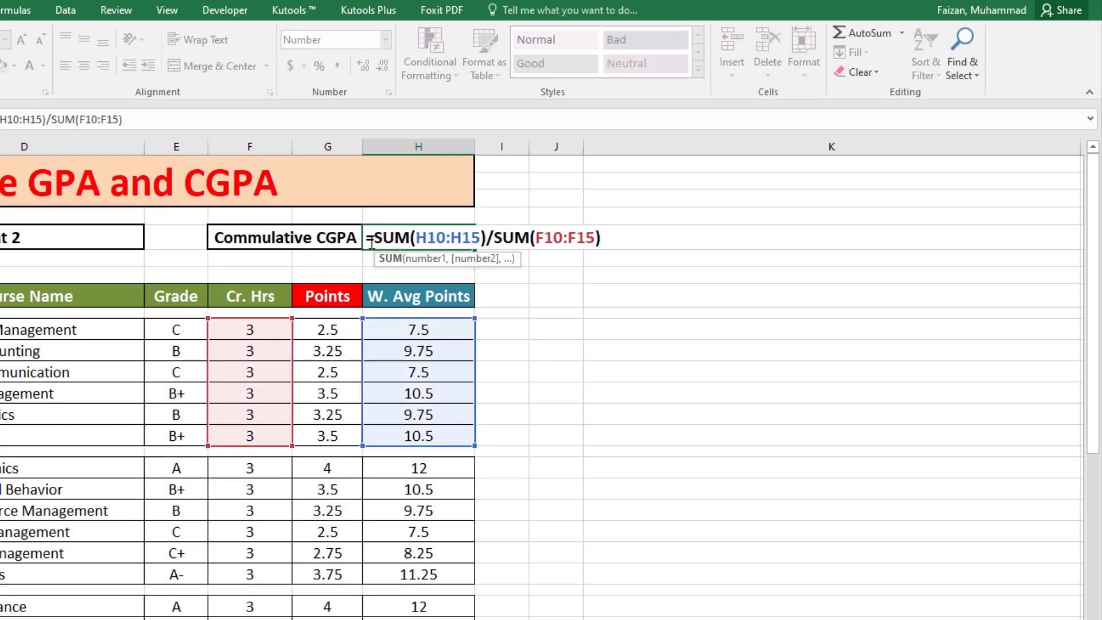
click(372, 241)
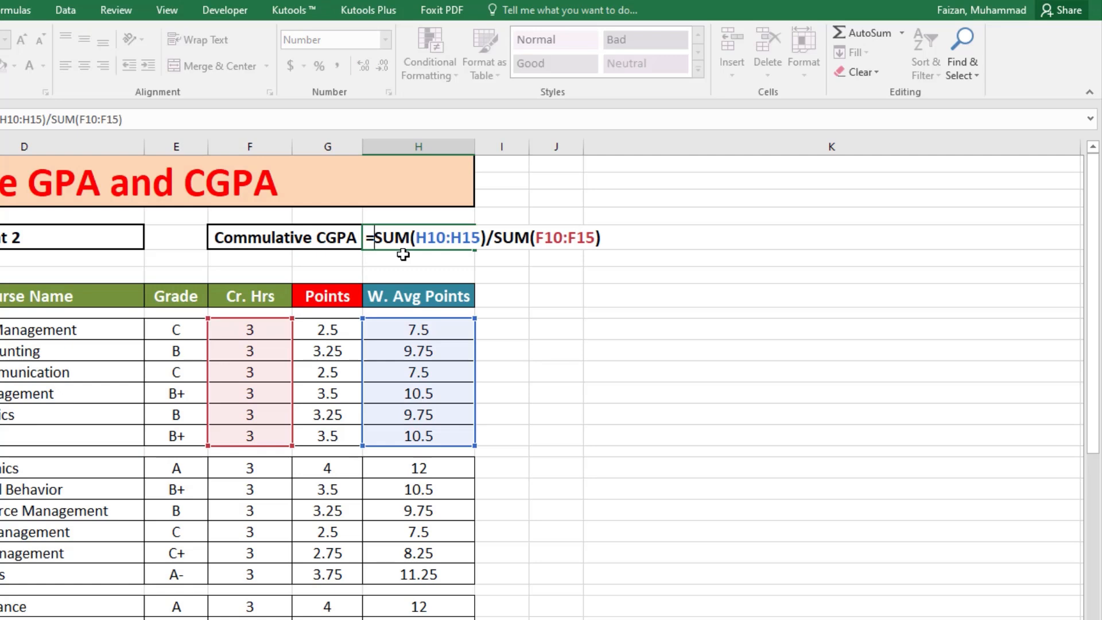
text(round)
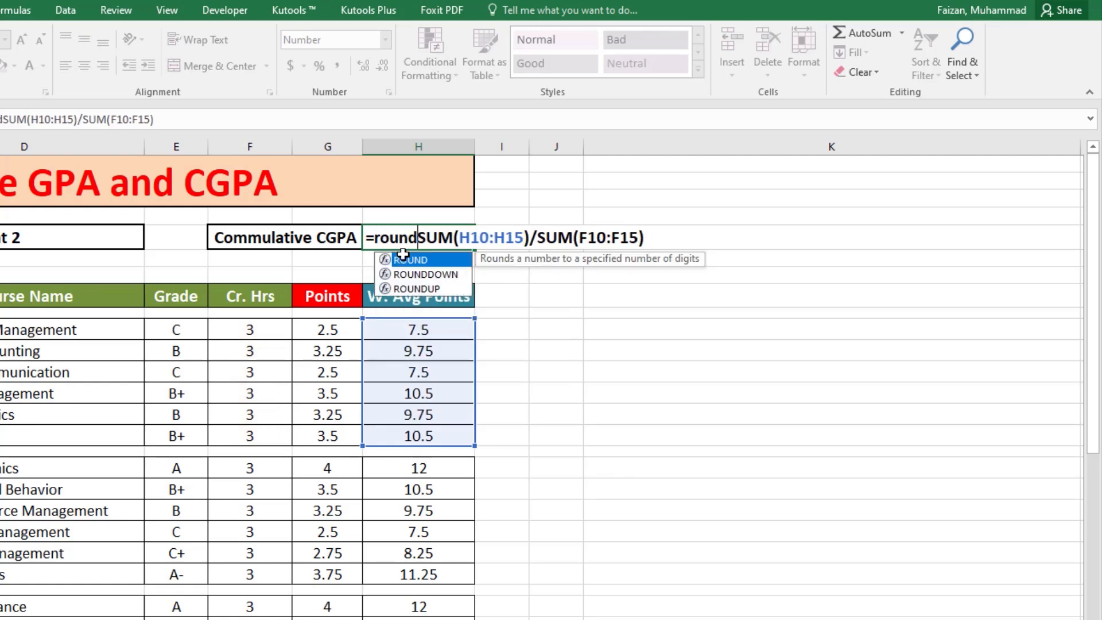
text(()
key(Right)
key(Right)
key(Right)
key(Right)
key(Right)
key(Right)
key(Right)
key(Right)
key(Right)
key(Right)
key(Right)
key(Right)
key(Right)
key(Right)
key(Right)
key(Right)
key(Right)
key(Right)
key(Right)
key(Right)
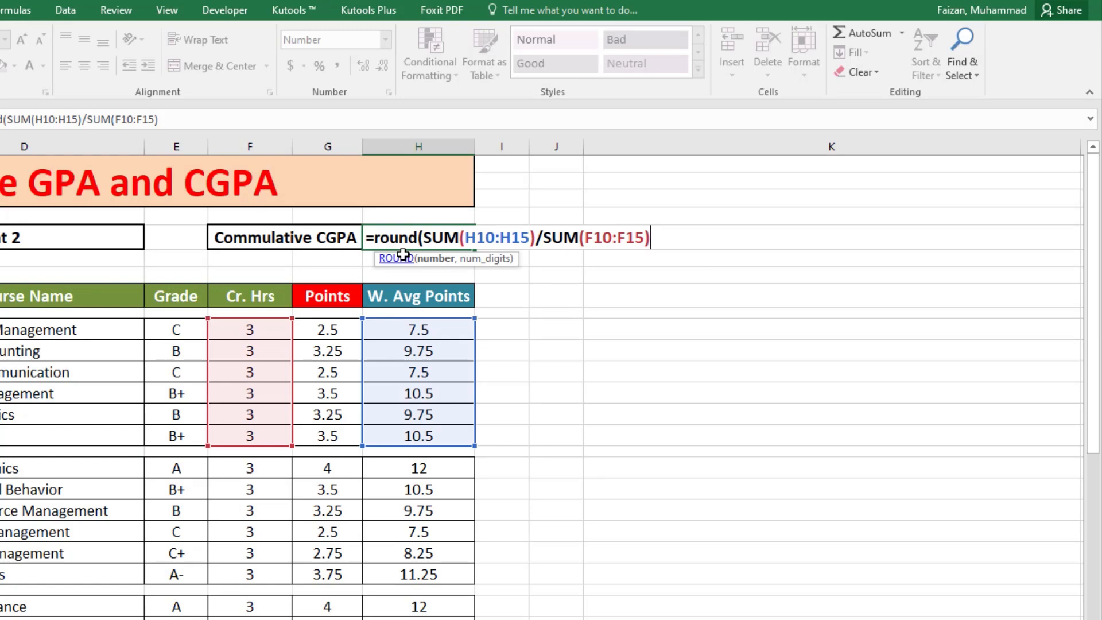
text(,2)
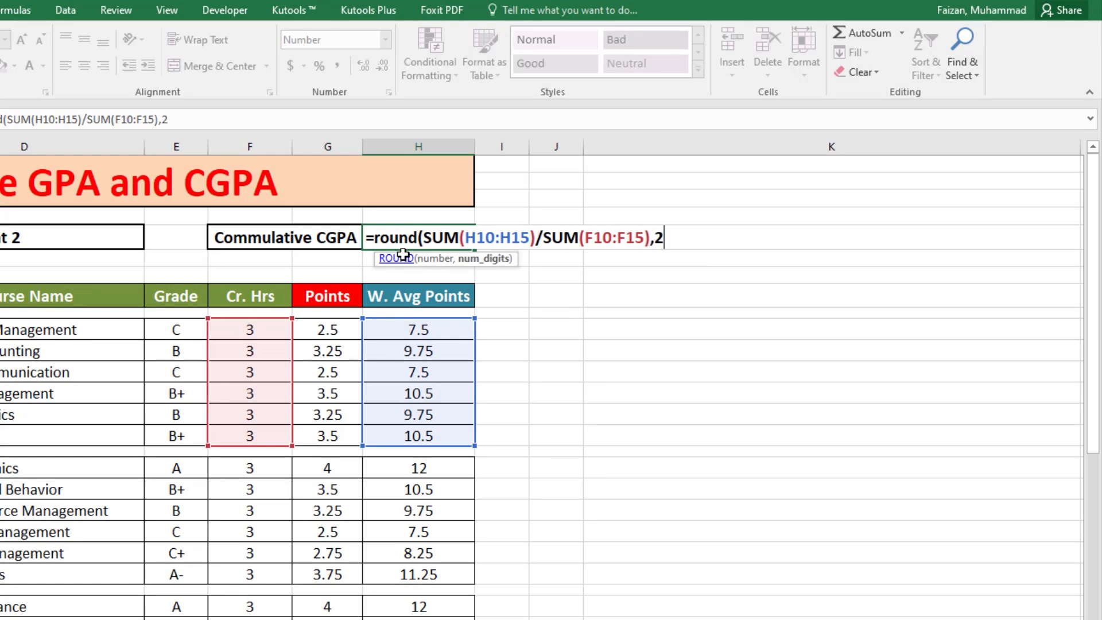
text())
key(BackSpace)
key(BackSpace)
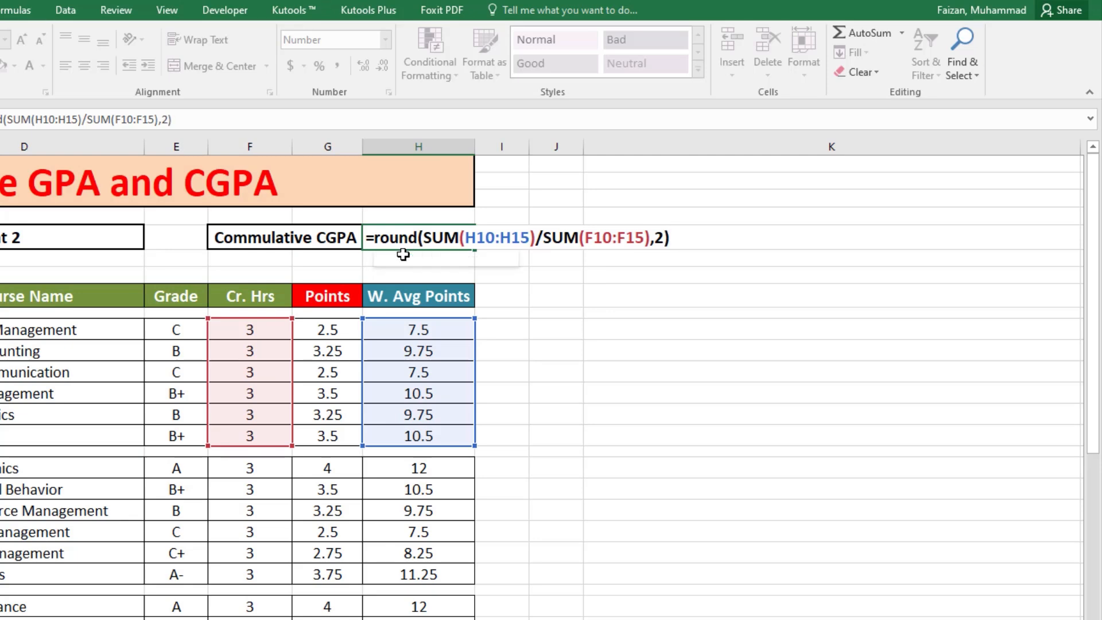
text(0)
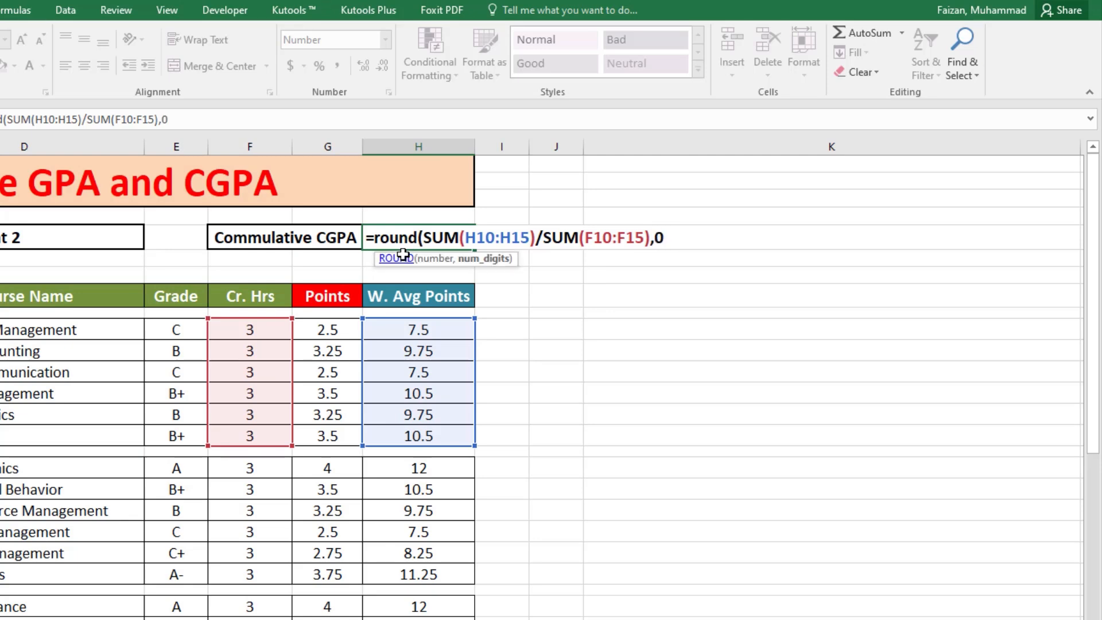
text())
key(Return)
Step: Set the ROUND digits argument of the Commulative CGPA formula in H5 to 1
key(Up)
key(F2)
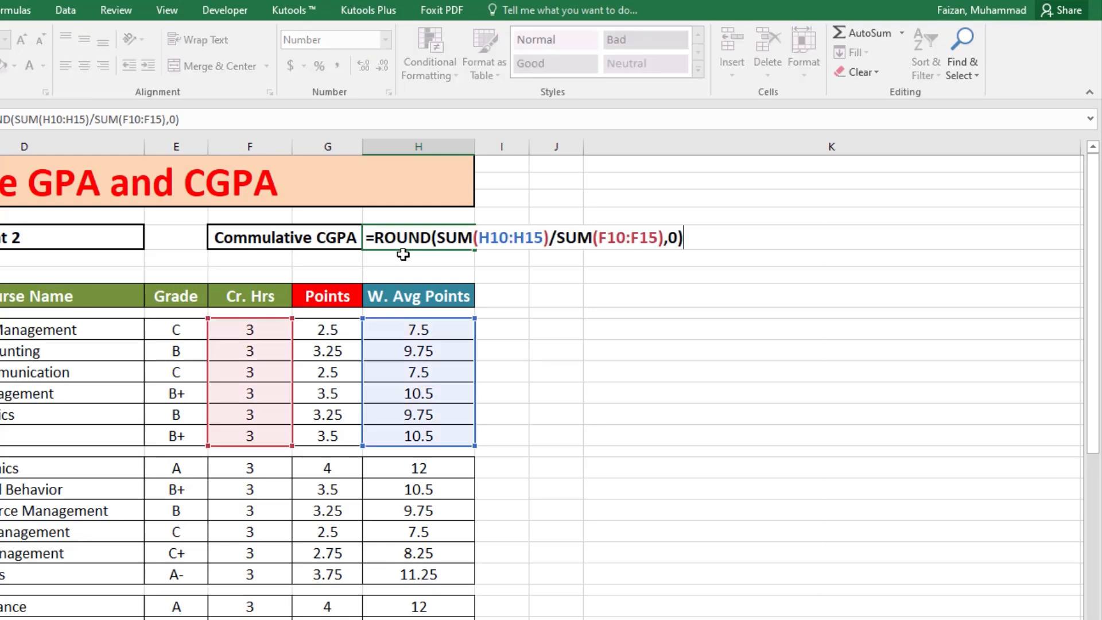
key(Left)
key(BackSpace)
text(1)
key(ctrl+Return)
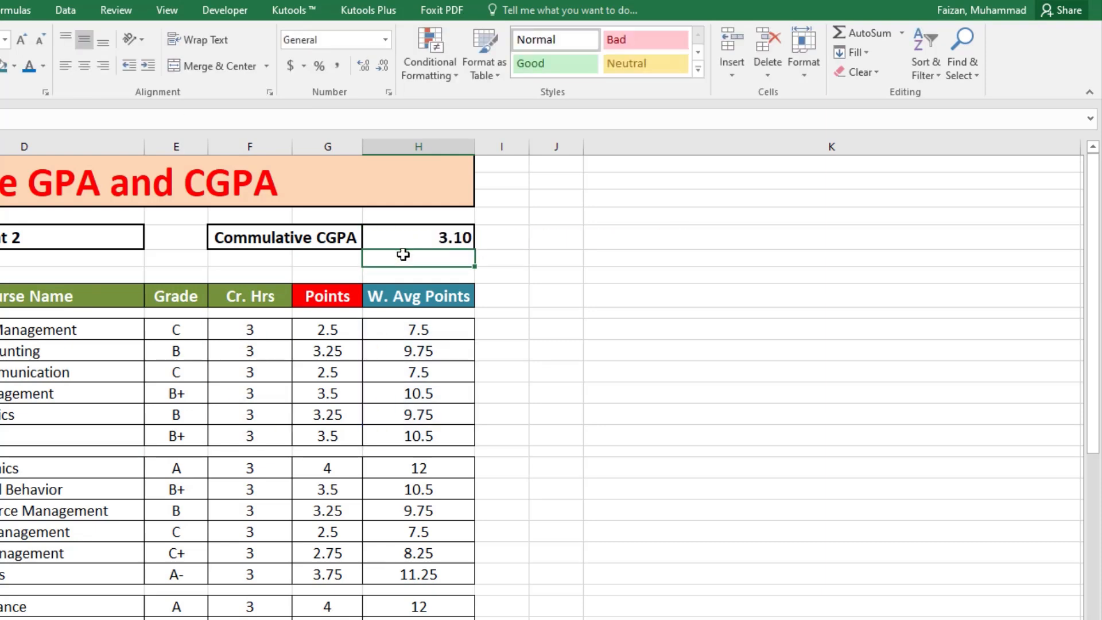
Step: Set the ROUND digits argument of the Commulative CGPA formula in H5 to 2
key(F2)
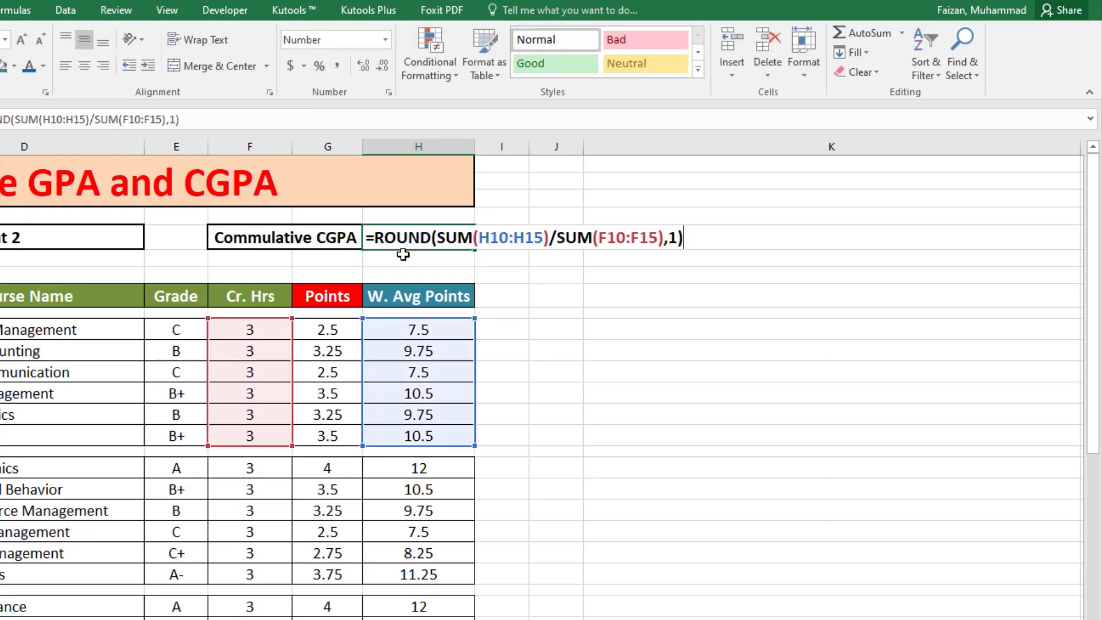
key(Left)
key(BackSpace)
text(2)
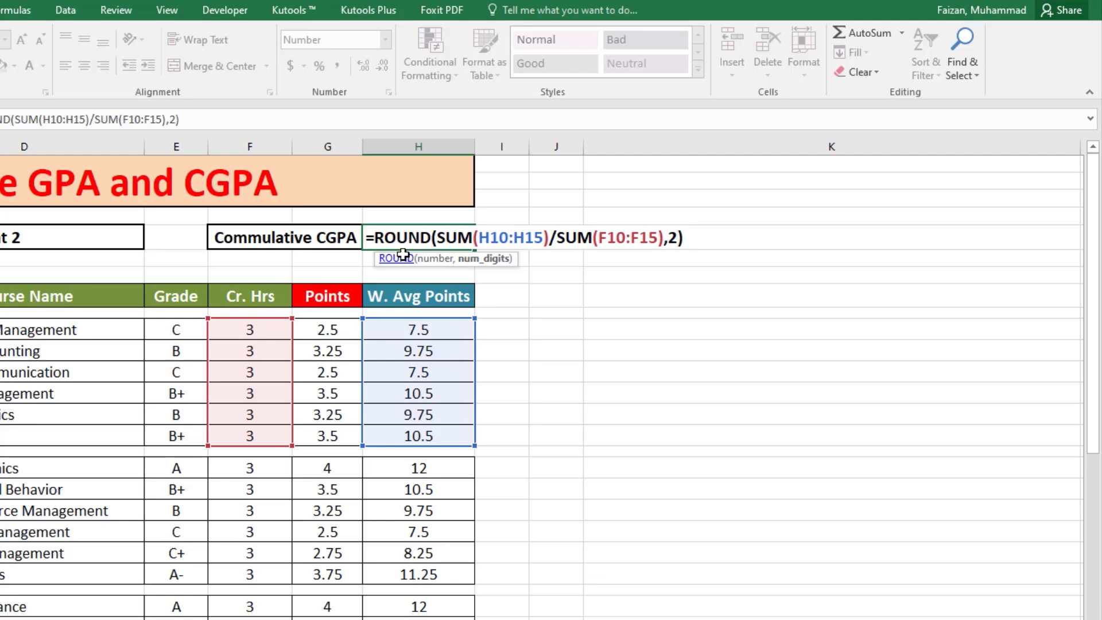
key(Return)
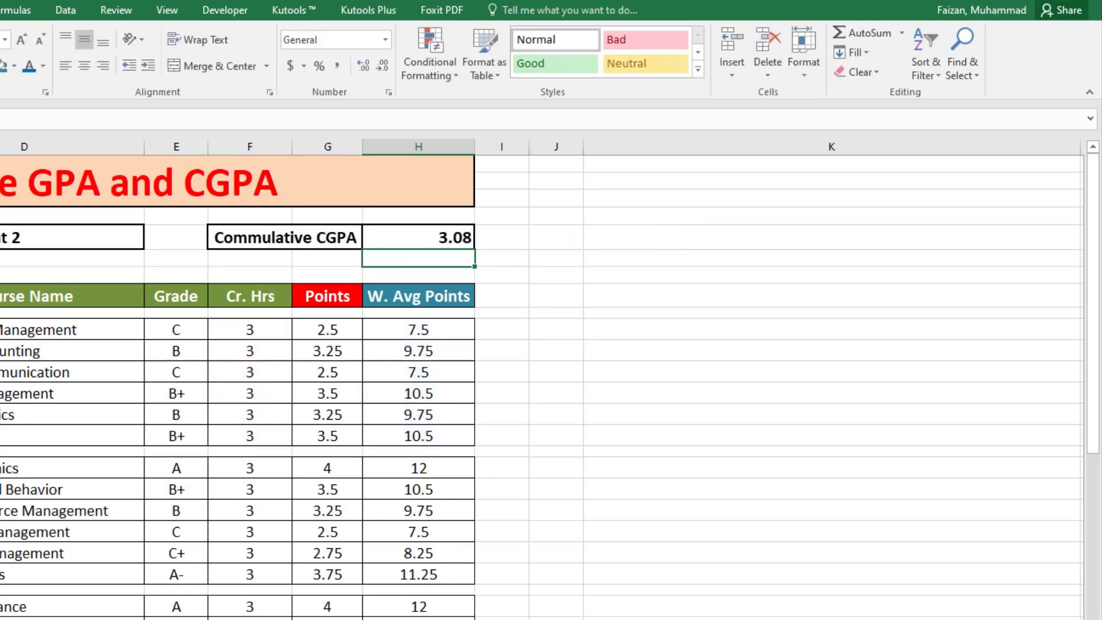
Step: Add the weighted points ranges H17:H22, H24:H29, H31:H35 and H37:H41 to the numerator SUM of the Commulative CGPA formula in H5
double_click(446, 233)
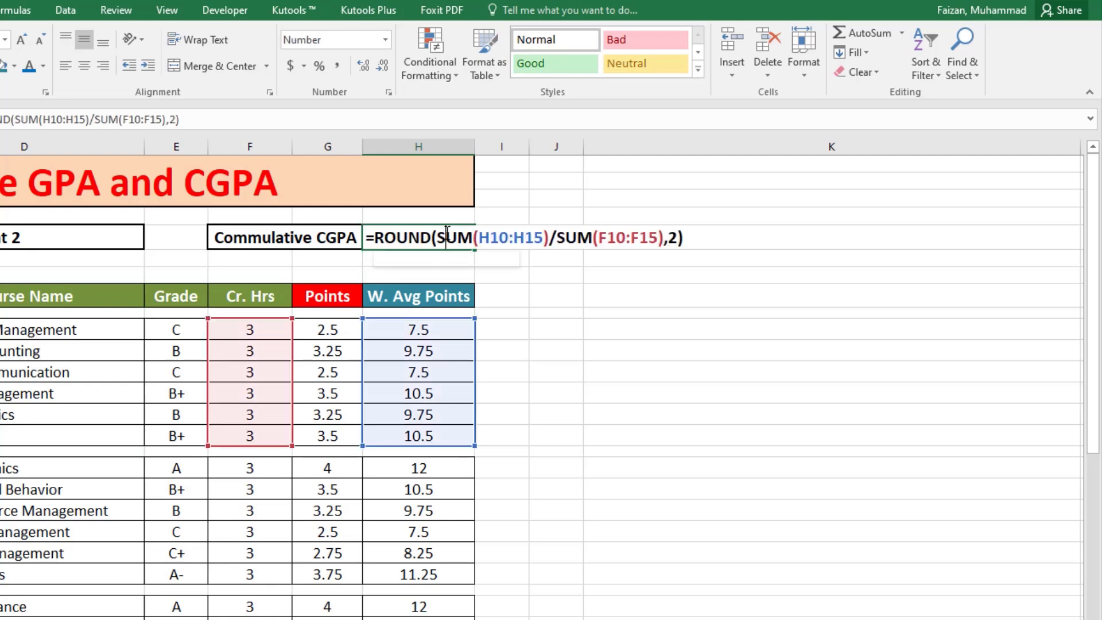
click(542, 237)
text(,)
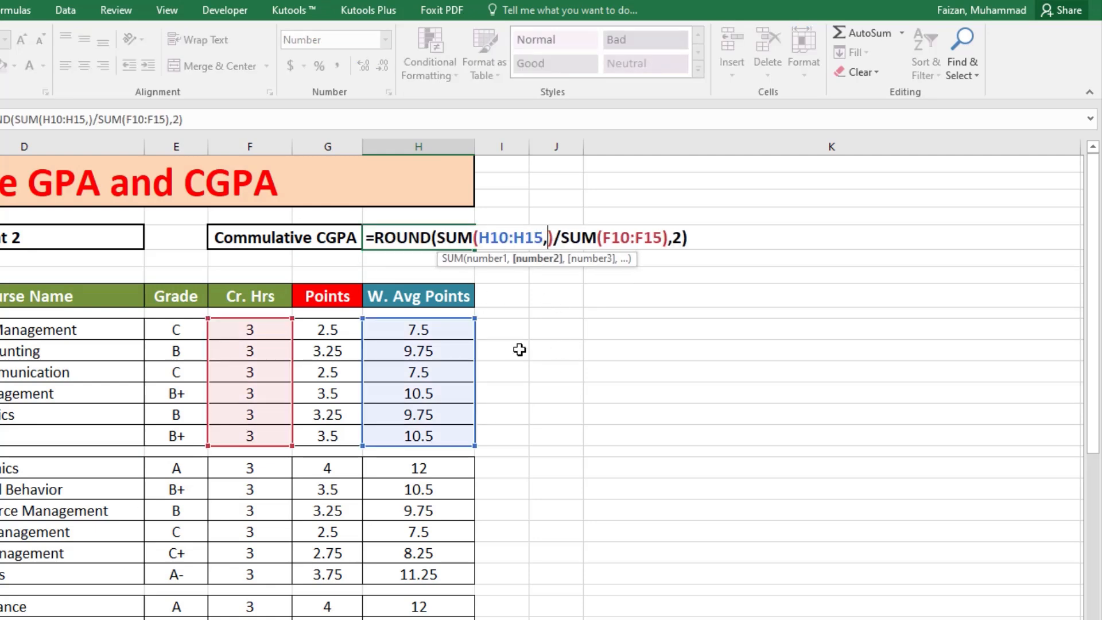
drag(428, 469, 425, 572)
text(,)
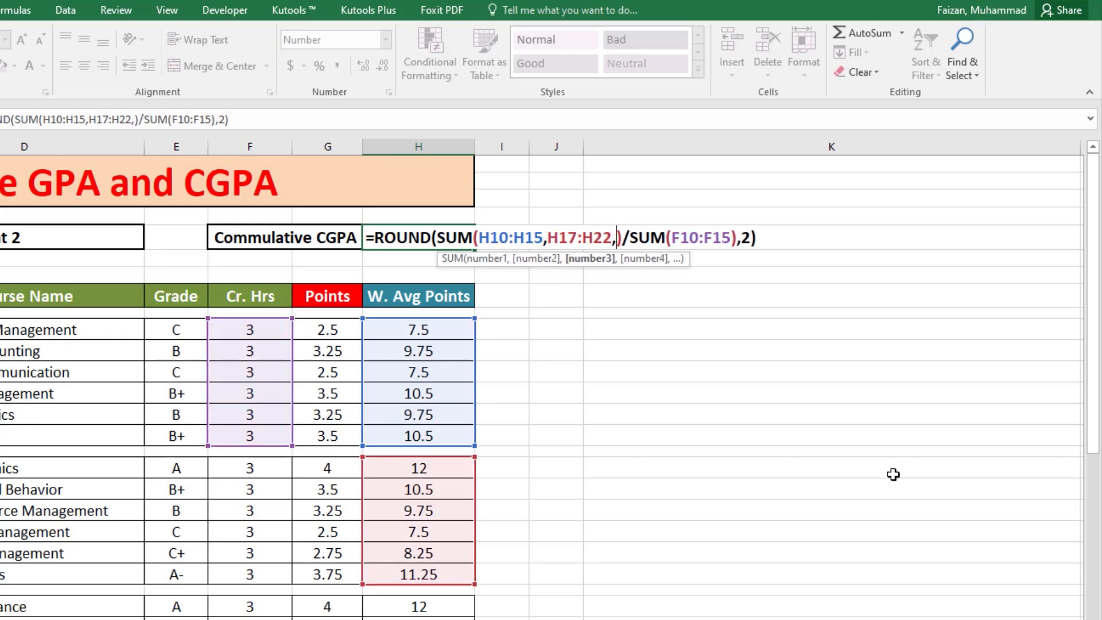
drag(1096, 429, 1098, 617)
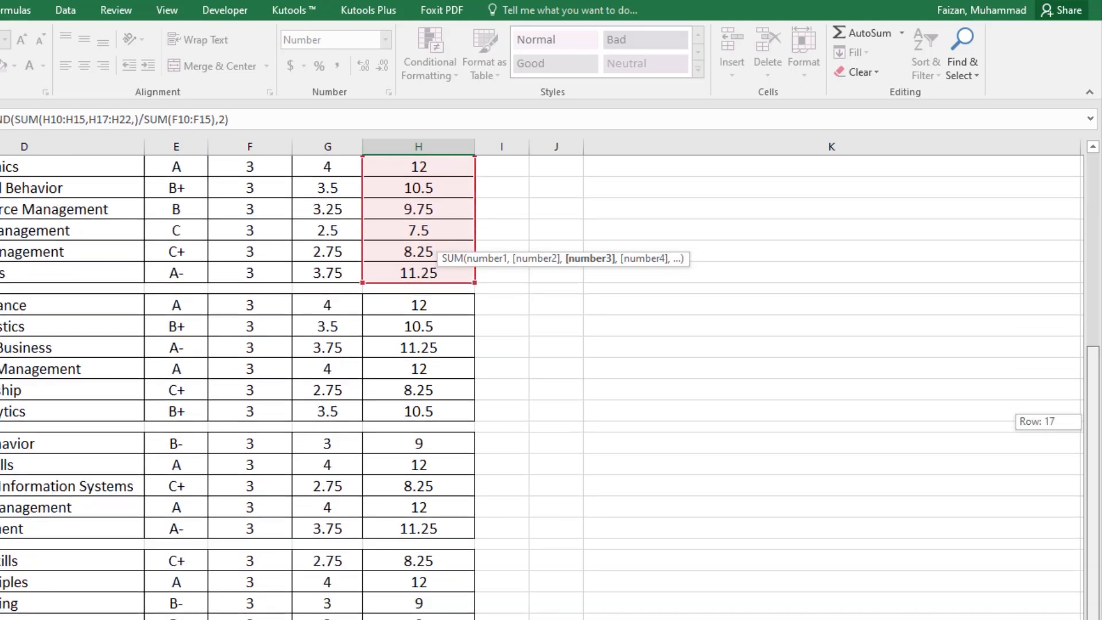
drag(431, 308, 438, 522)
text(,H31:H35,)
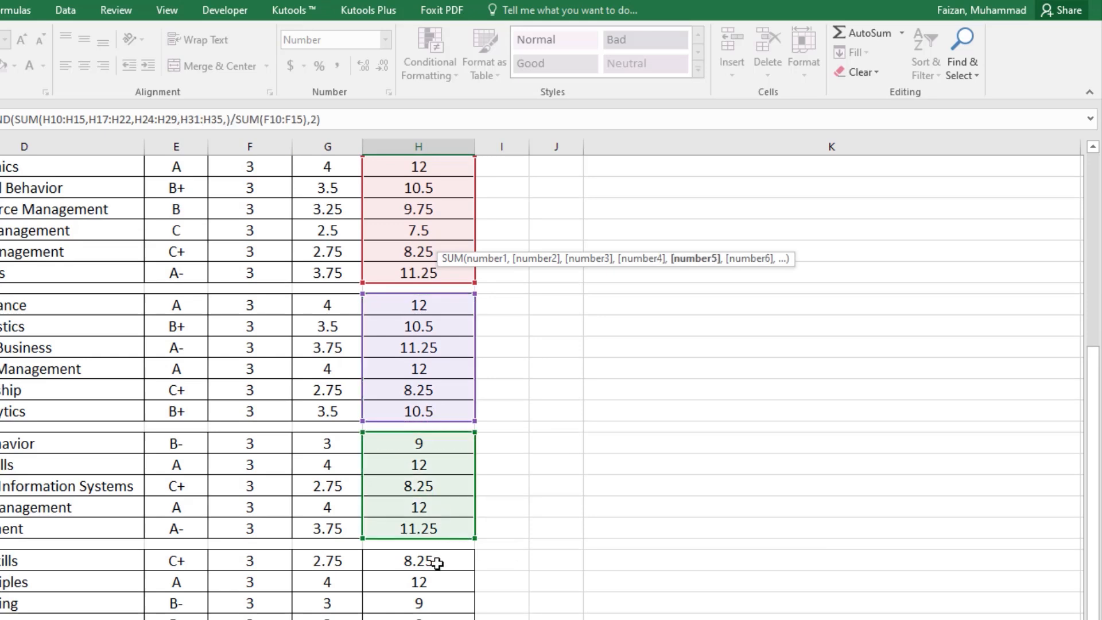
drag(431, 563, 422, 619)
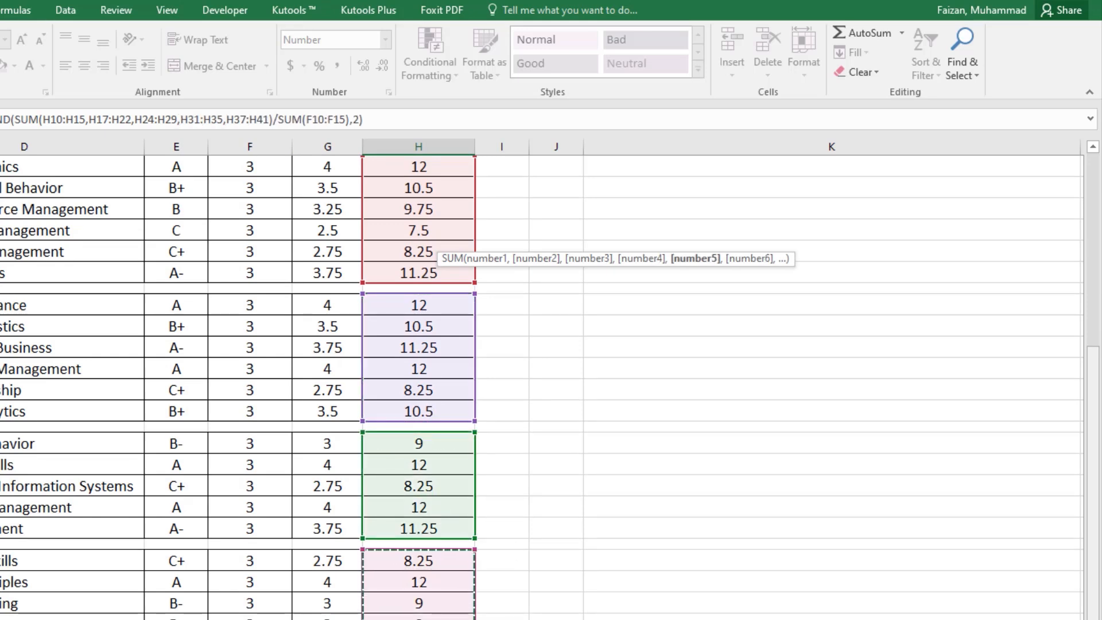
drag(1094, 566, 1084, 325)
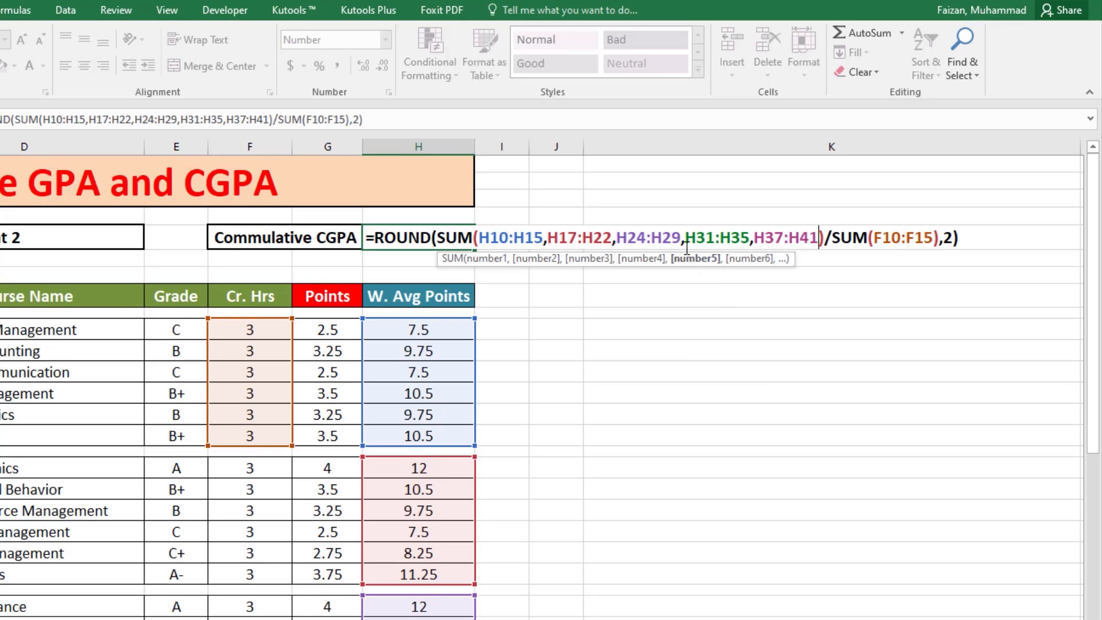
Step: Add the credit hour ranges F17:F22, F24:F29, F31:F35 and F37:F41 to the denominator SUM in H5 and commit the formula
click(825, 239)
click(934, 237)
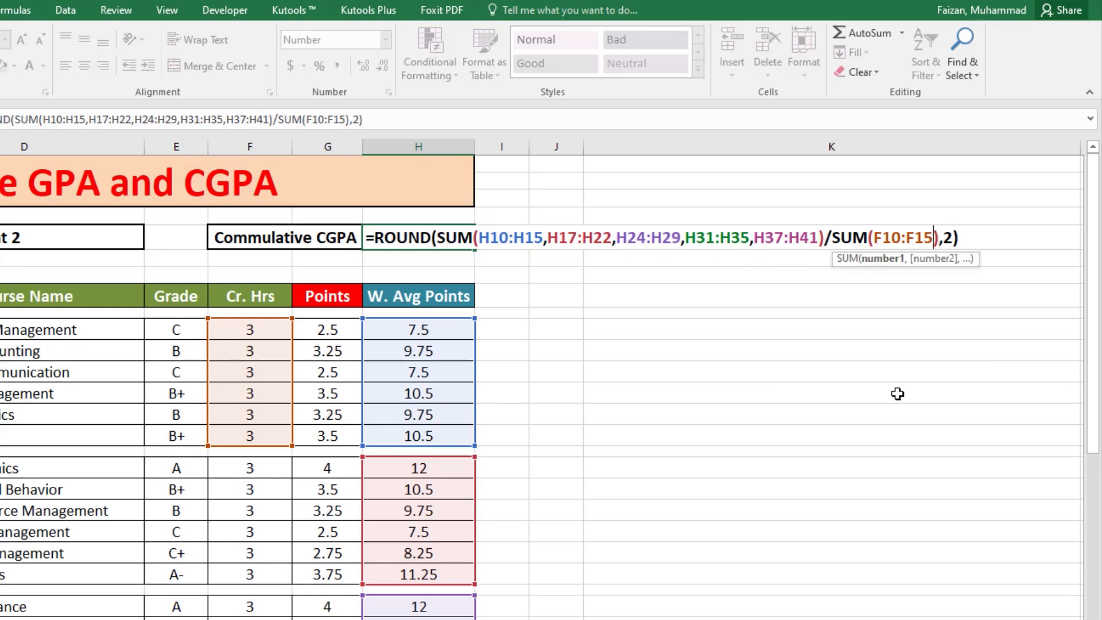
text(,)
drag(236, 462, 268, 617)
text(,))
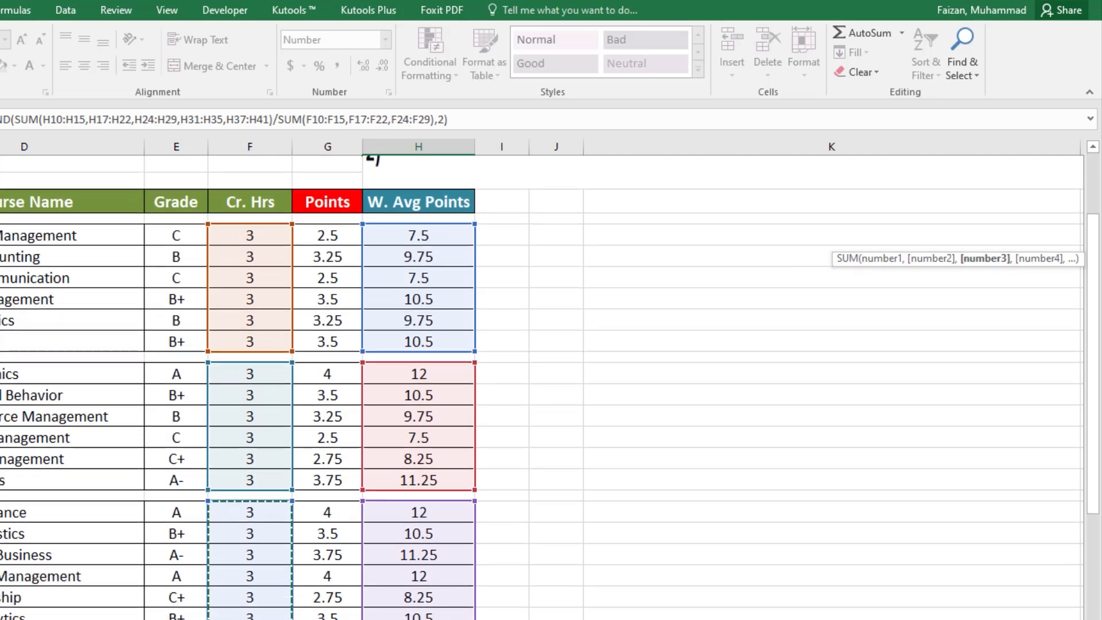
text(,)
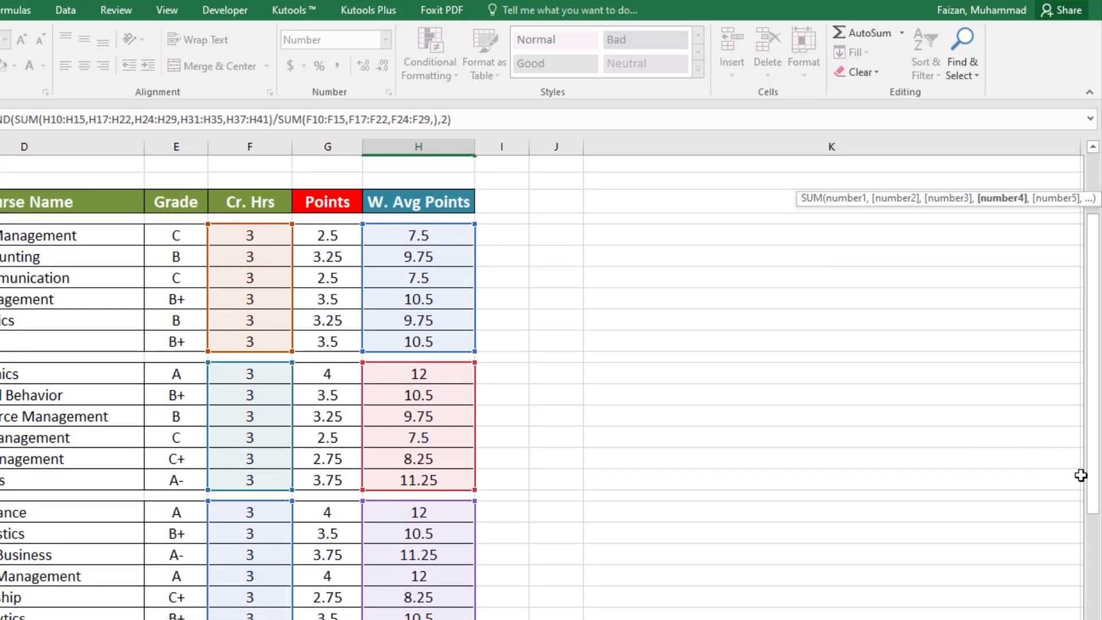
drag(1091, 511, 1091, 530)
drag(254, 445, 253, 614)
text(,F37:F41)
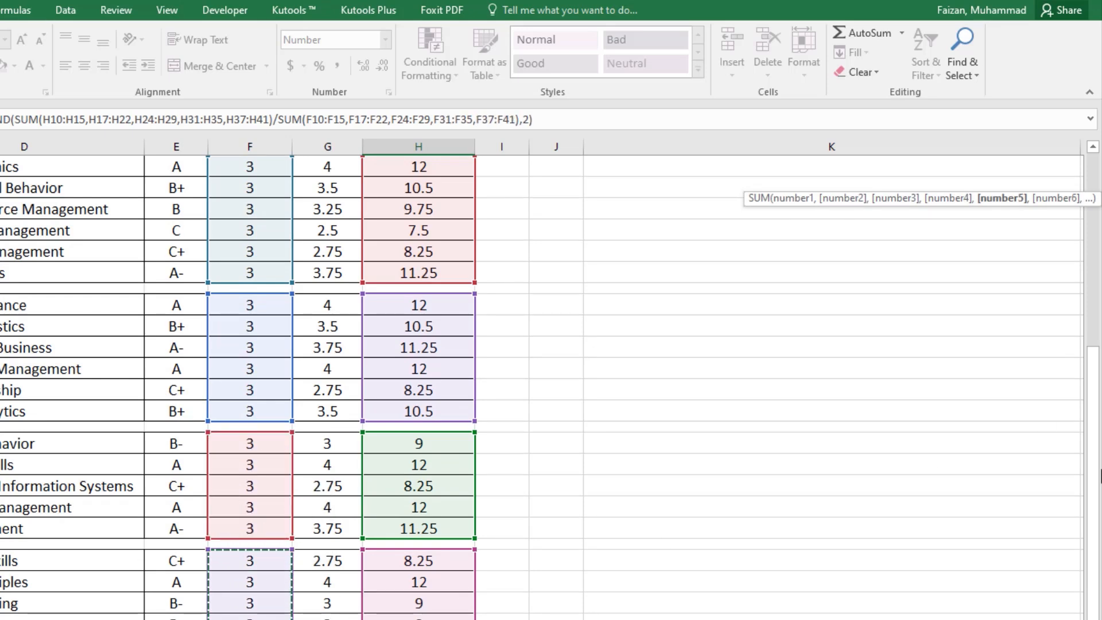
drag(1092, 514, 1093, 269)
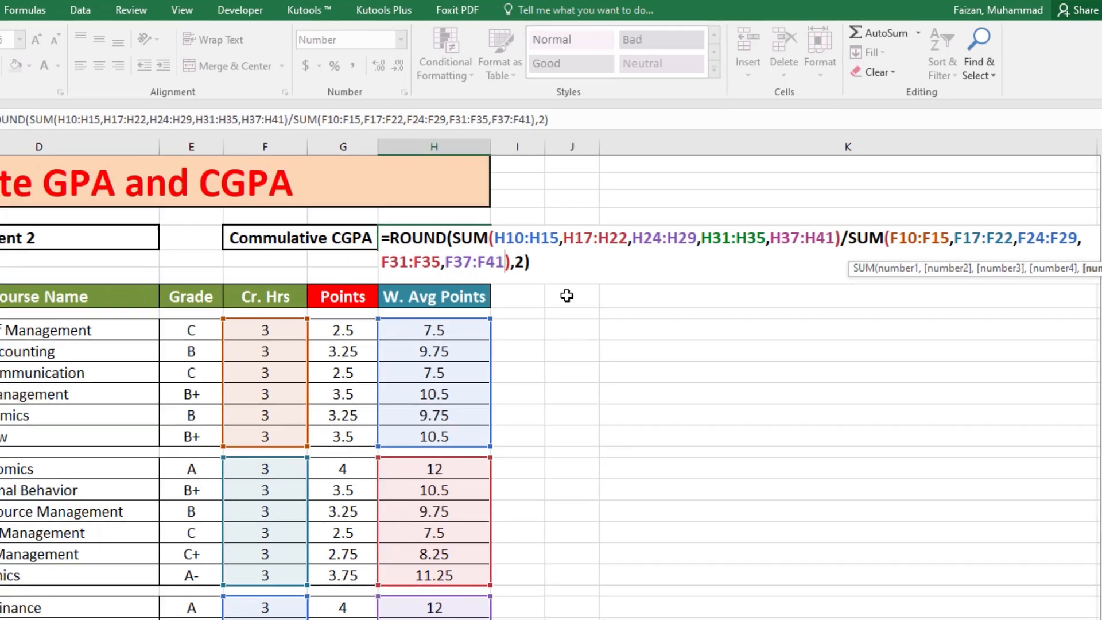
key(Return)
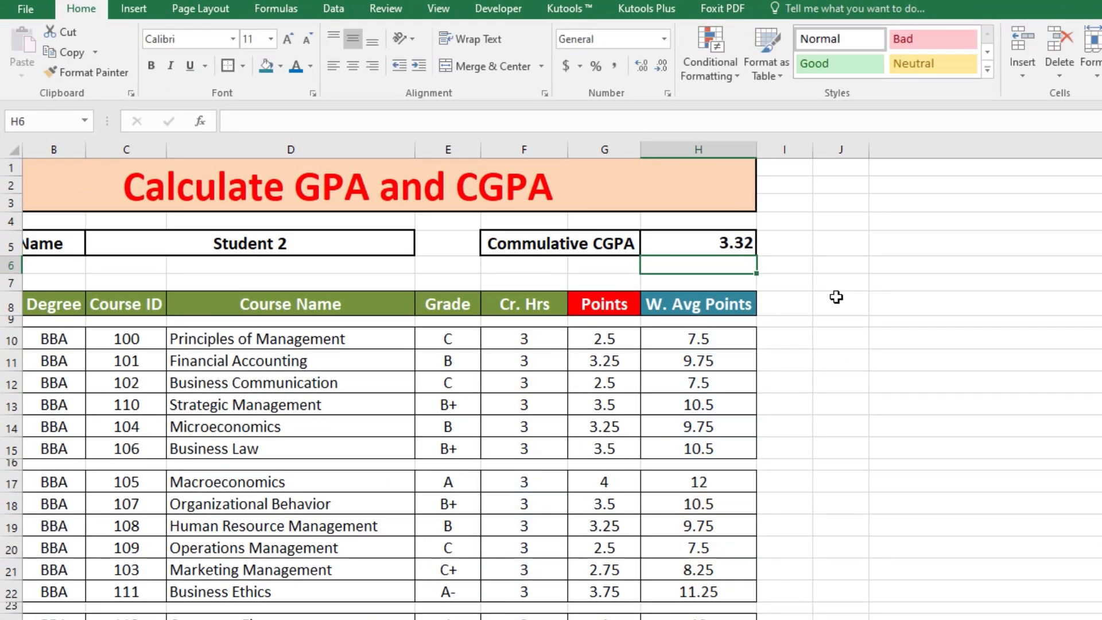
Step: Check the completed CGPA formula in H5 and change the student name in C5 to Student 3
click(727, 246)
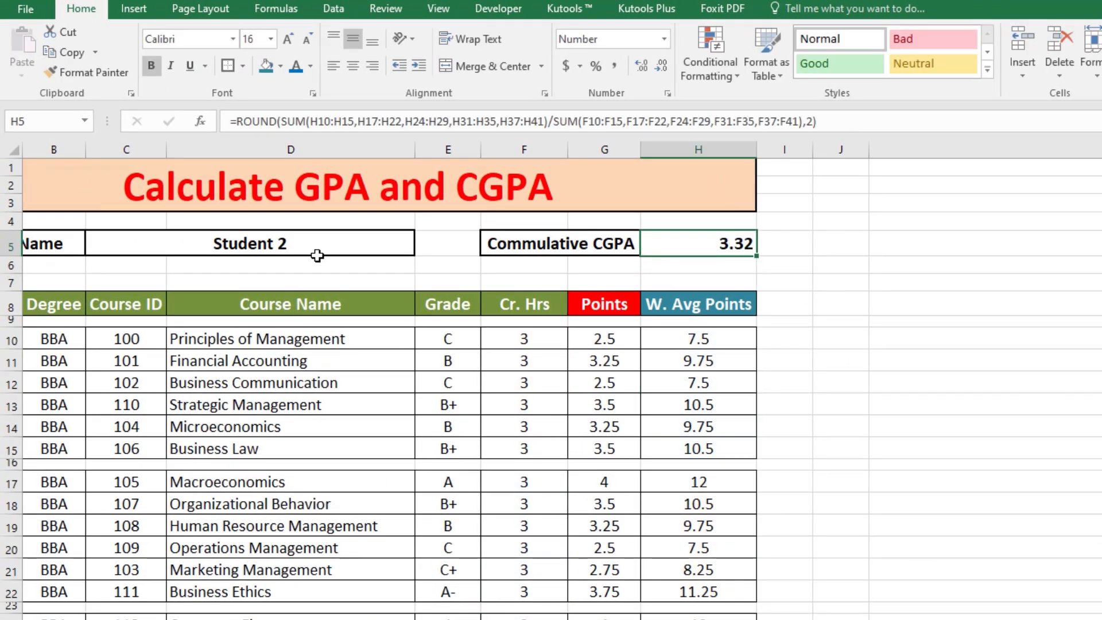
double_click(322, 247)
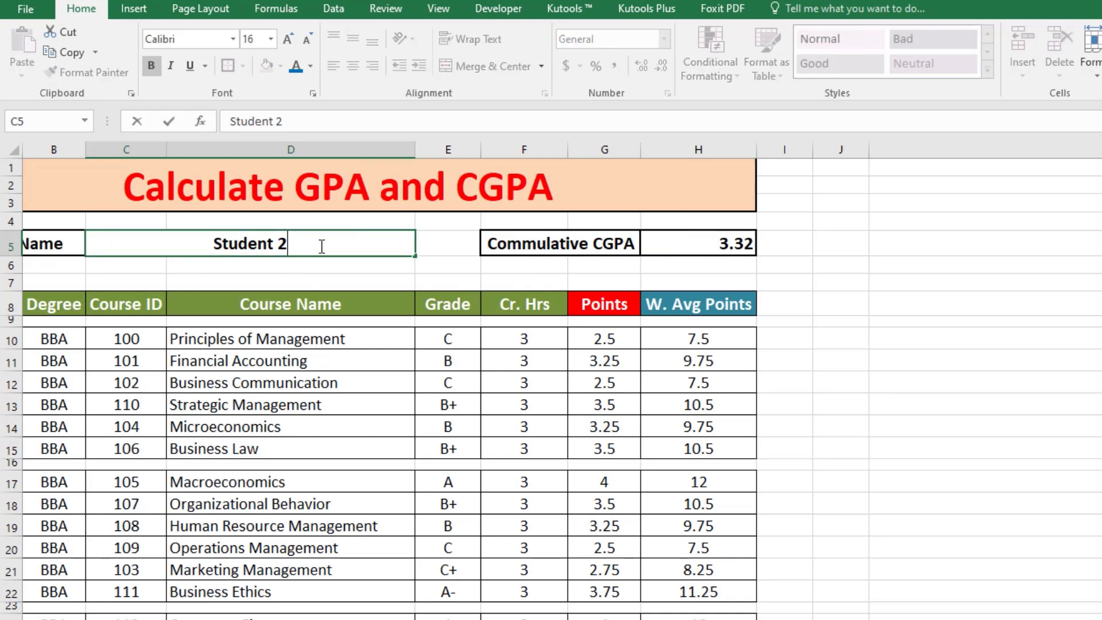
key(BackSpace)
text(3)
key(Return)
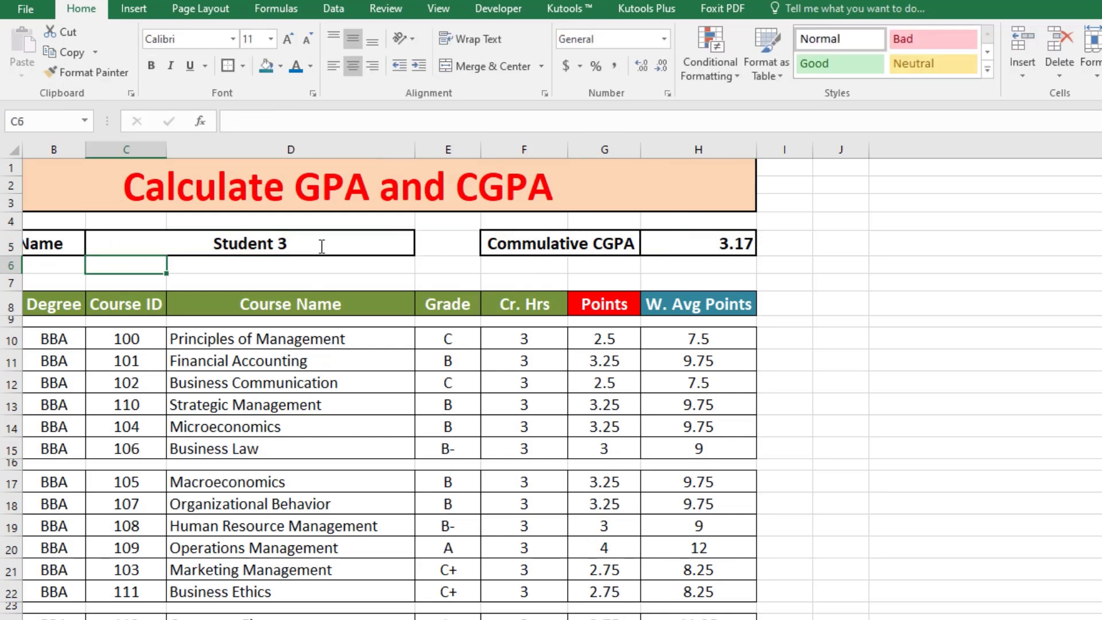
click(321, 246)
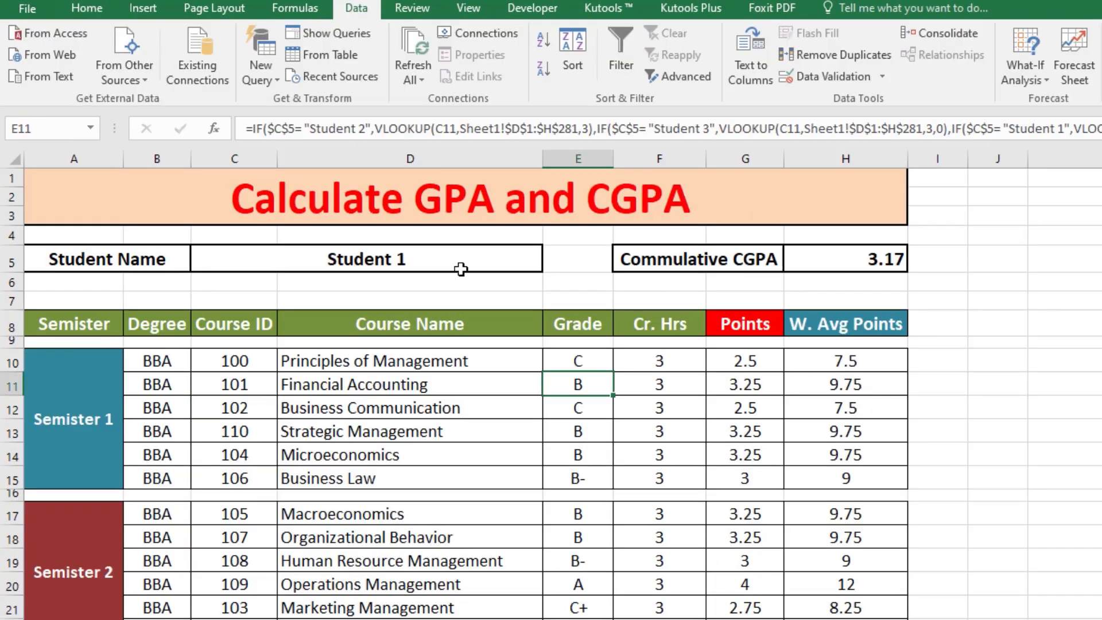
Step: Clear the student name in C5 and choose Student 2 from the cell's validation list
click(461, 266)
key(Delete)
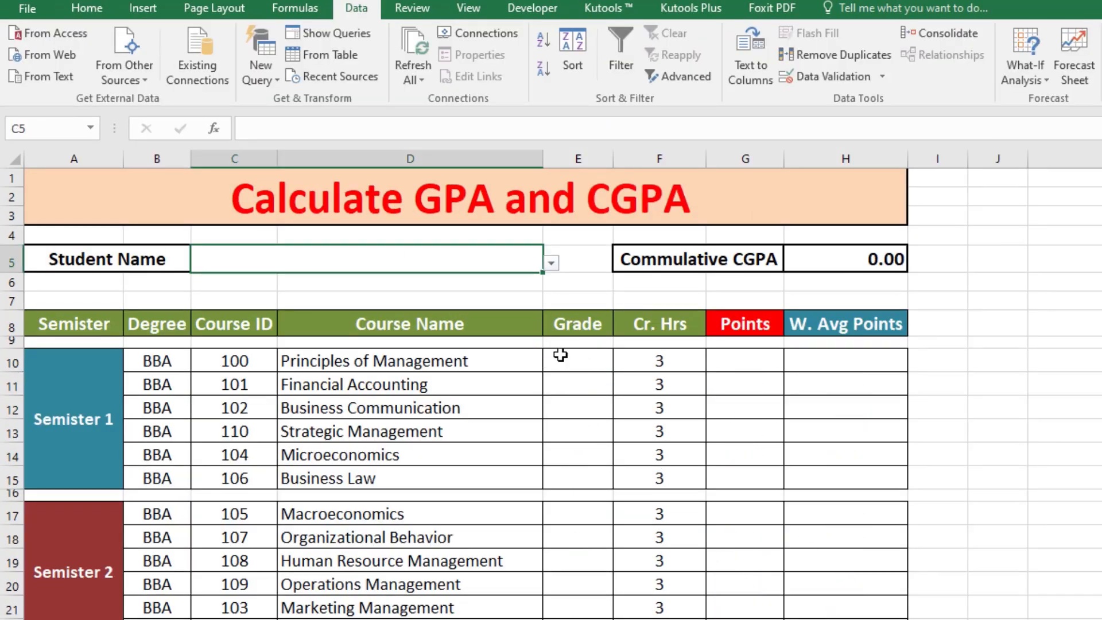
click(554, 261)
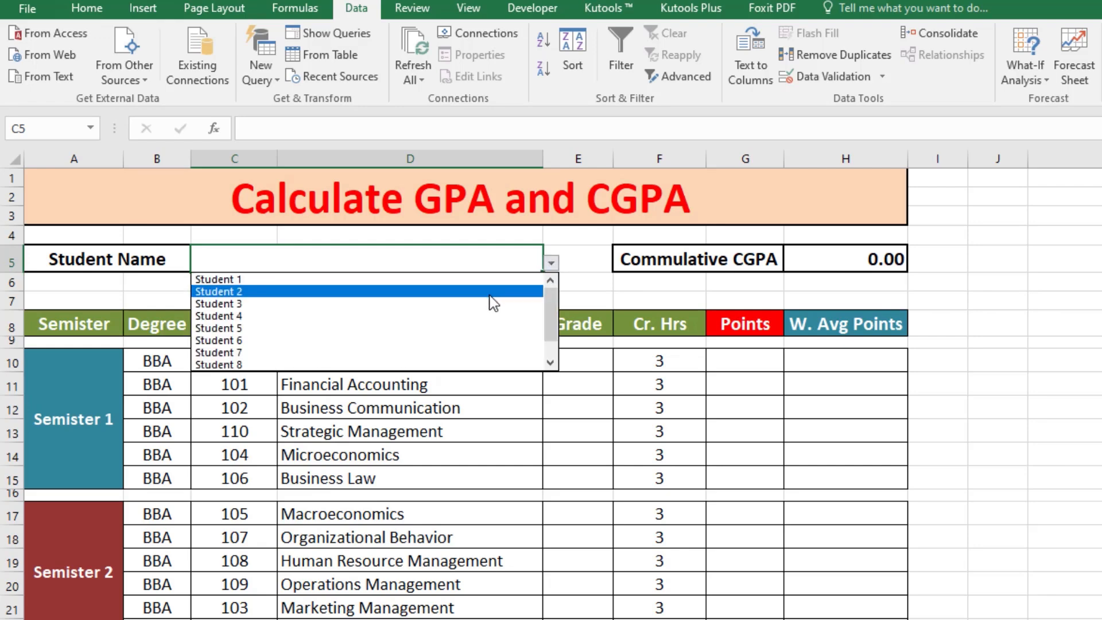
click(490, 294)
Step: Choose Student 3 from the validation list in C5 and look through that student's results
click(551, 264)
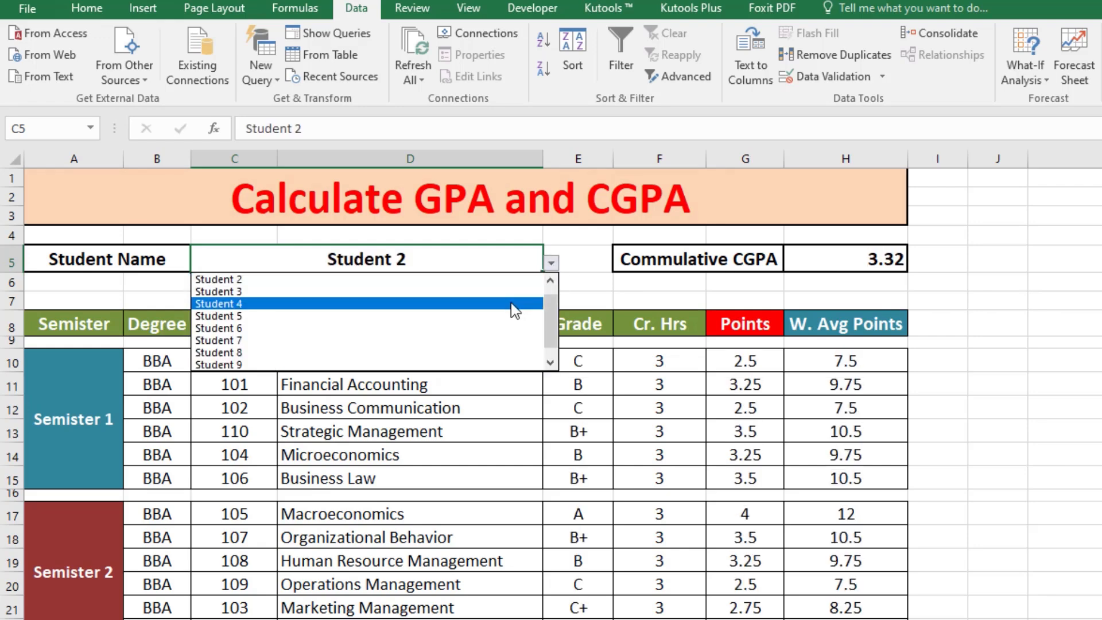
click(516, 293)
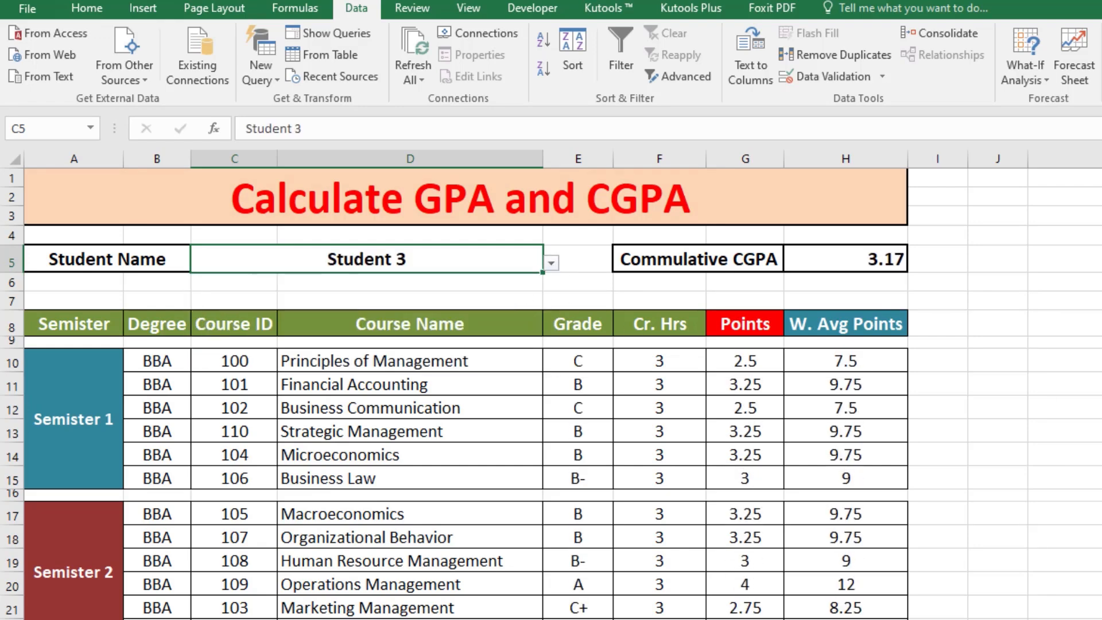
scroll(551, 393, down, 5)
scroll(552, 394, up, 5)
Step: Auto-fit the width of the student name column B on the sheet holding the student grade data
key(ctrl+Page_Up)
key(ctrl+Page_Up)
key(ctrl+Page_Up)
key(ctrl+Page_Up)
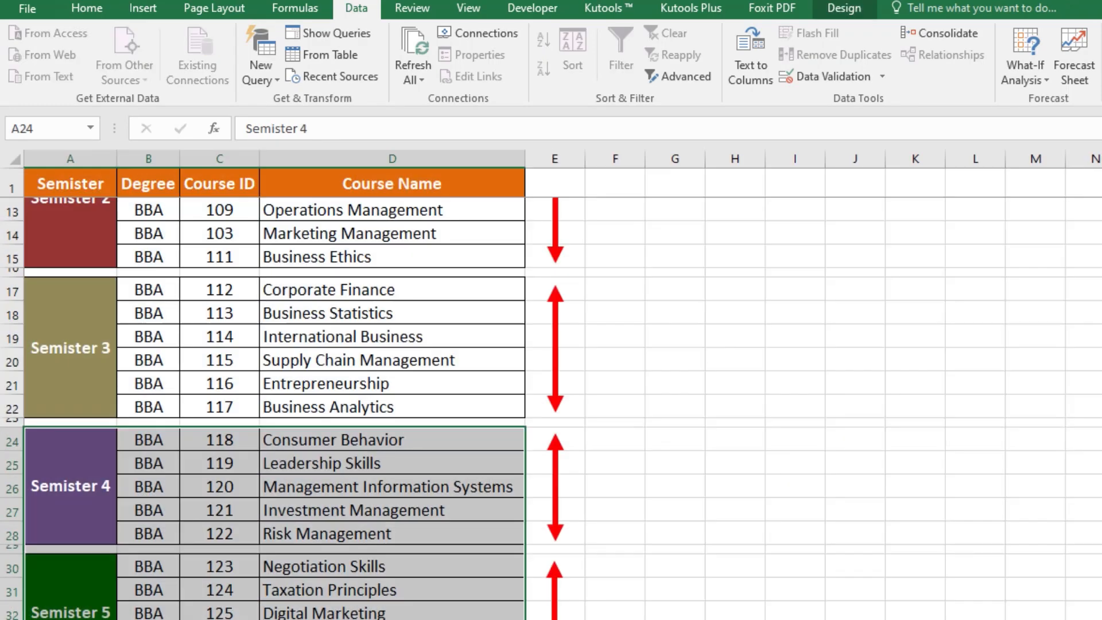
key(ctrl+Page_Down)
key(ctrl+Page_Down)
scroll(382, 528, left, 4)
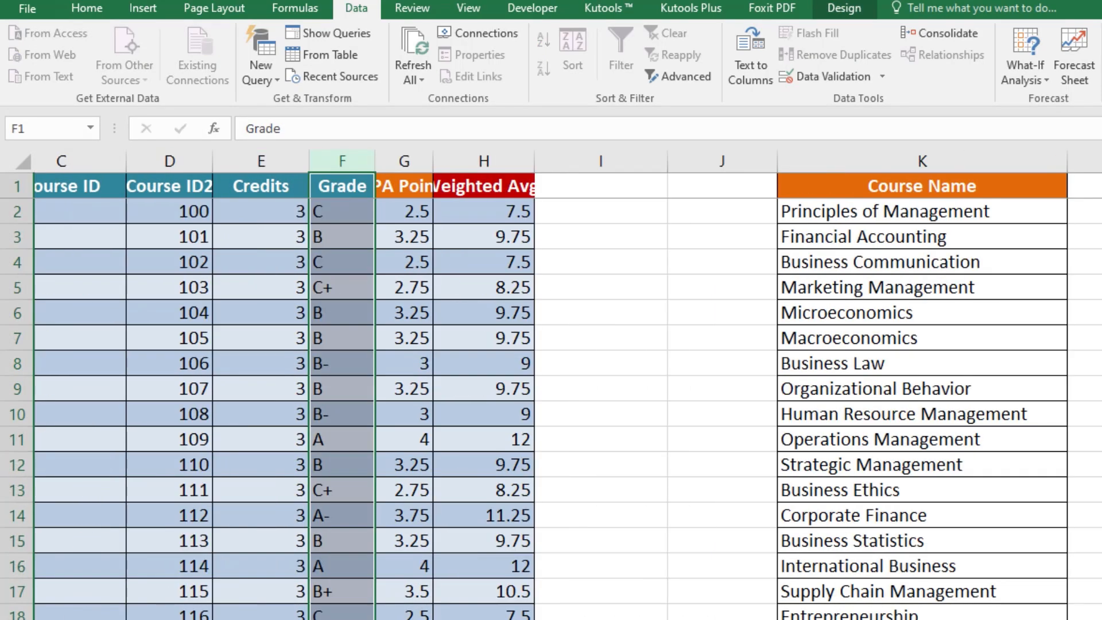
click(382, 516)
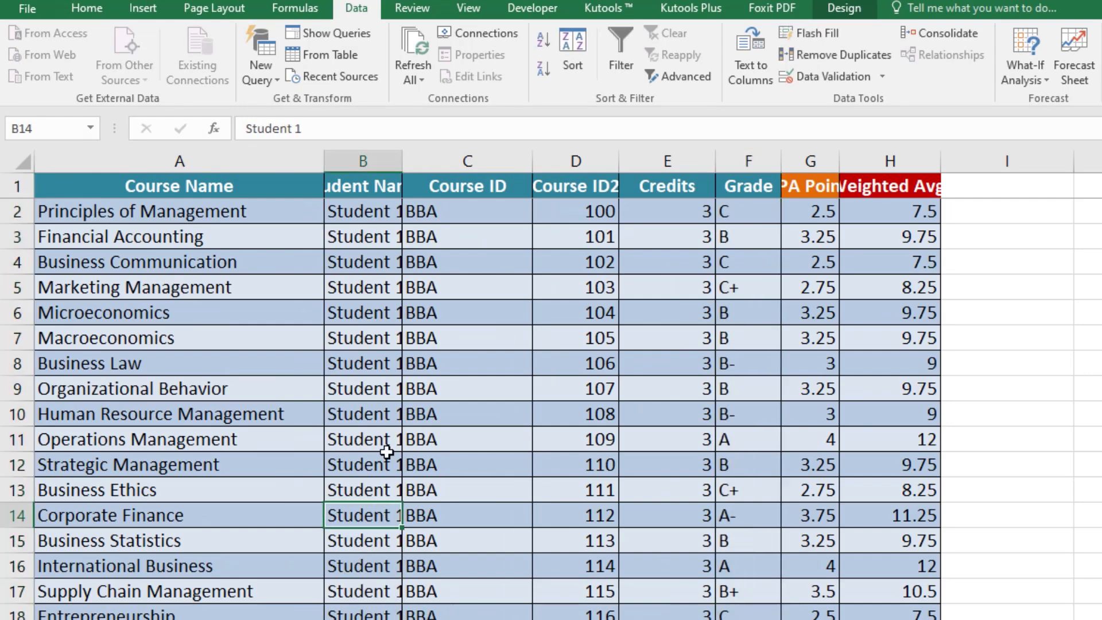
double_click(402, 163)
Step: Review the course list sheet grouped by semester, from Semister 1 onward
key(ctrl+Page_Up)
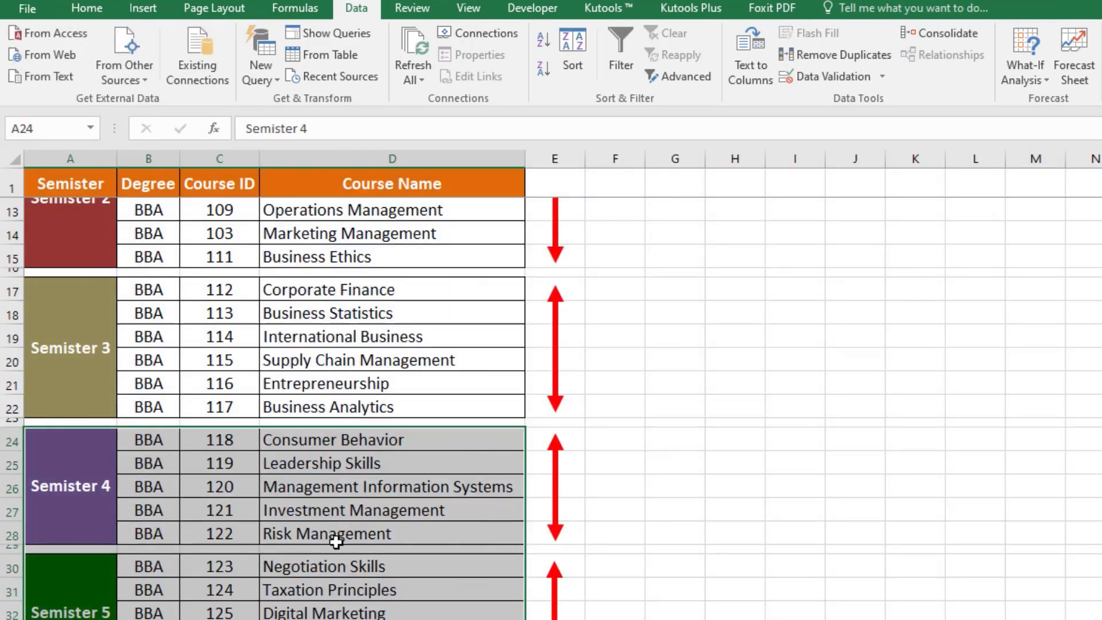
scroll(337, 531, down, 1)
scroll(319, 285, up, 5)
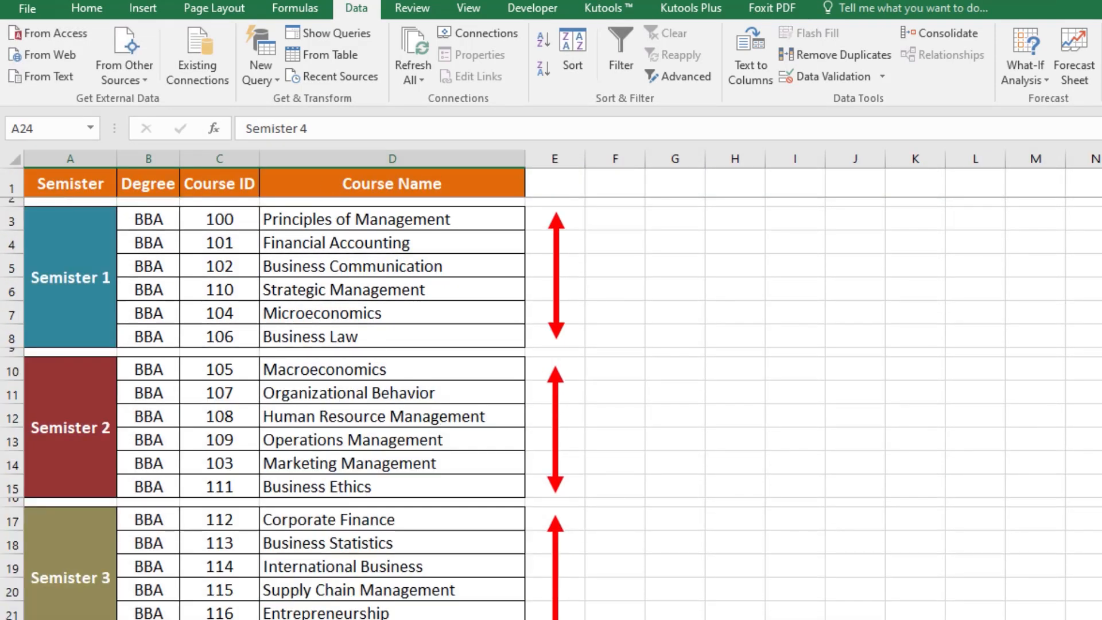
Step: Return to the GPA and CGPA dashboard and choose Student 2 from the validation list in C5
key(ctrl+Page_Down)
click(545, 266)
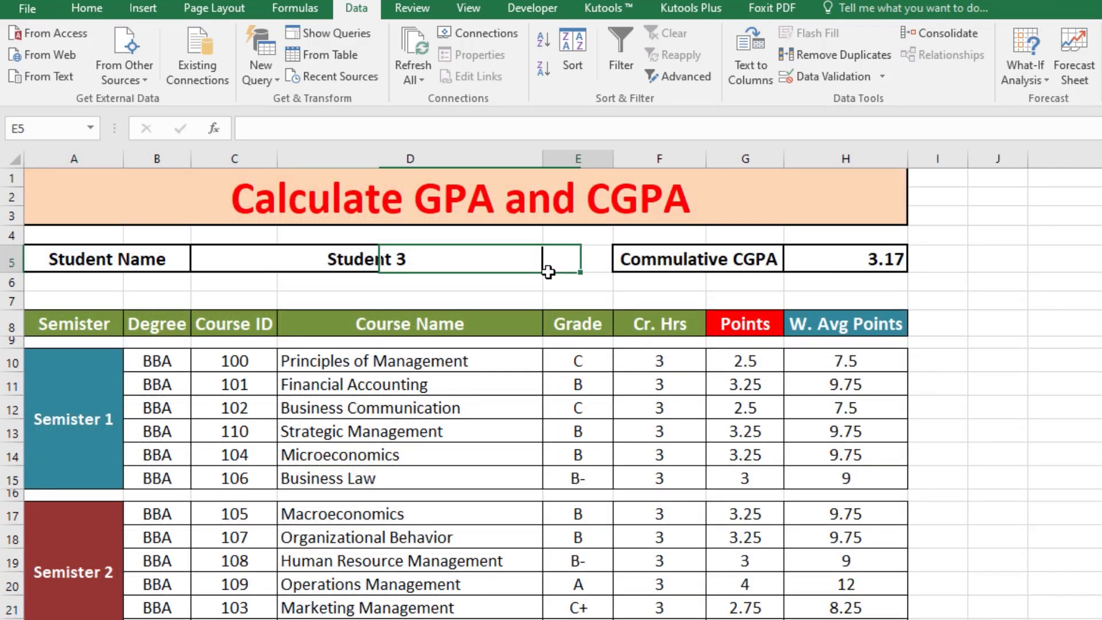
click(503, 259)
click(551, 262)
click(549, 280)
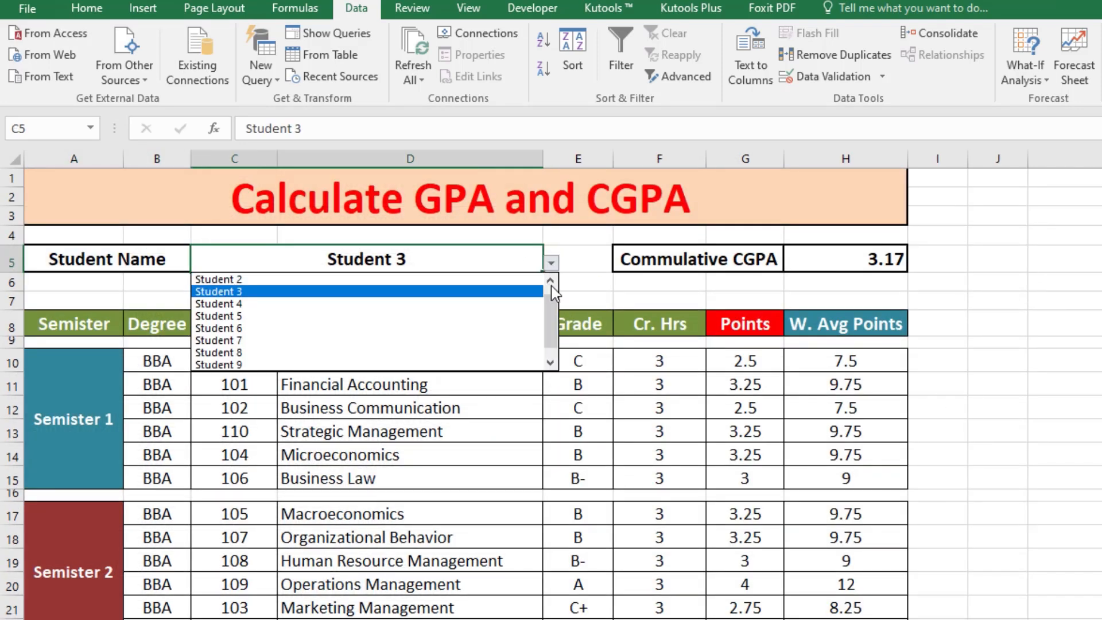
click(492, 280)
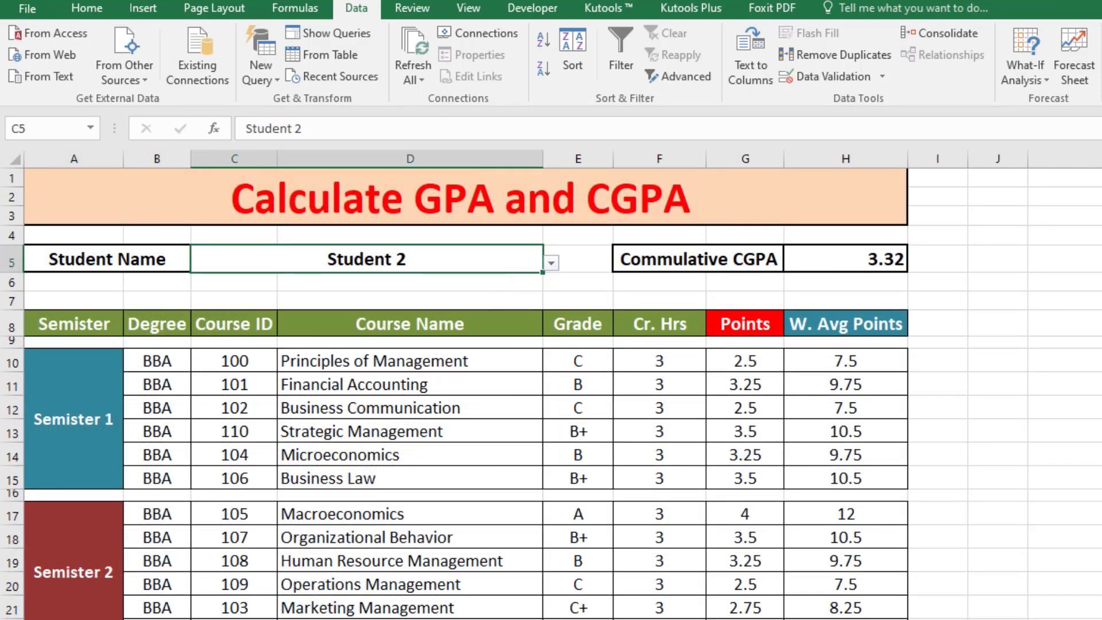